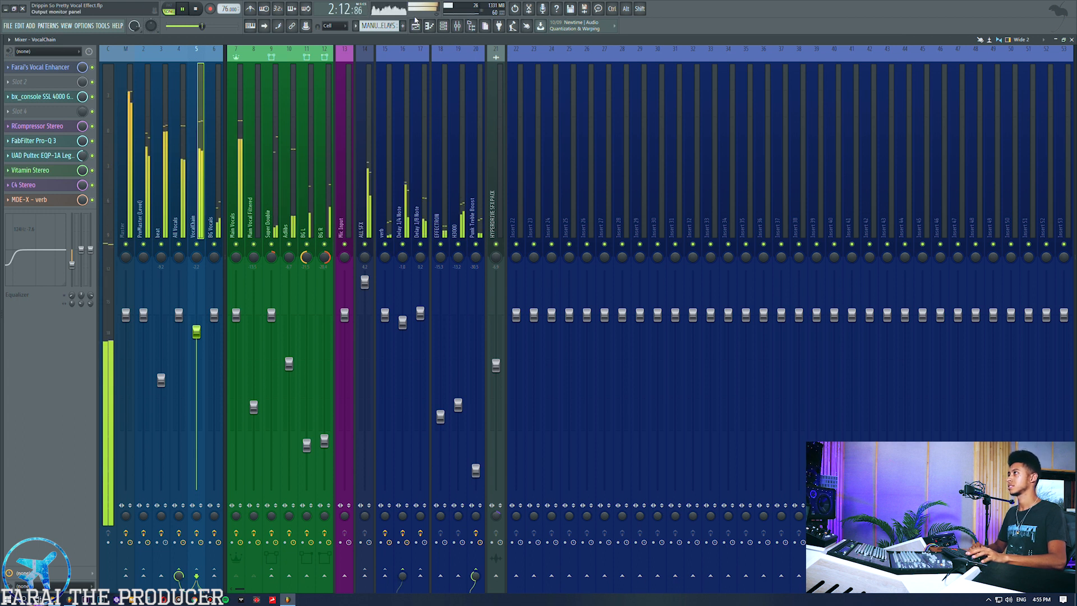
# Step: Review the song's arrangement in the playlist while it plays, and stop playback
pyautogui.click(415, 26)
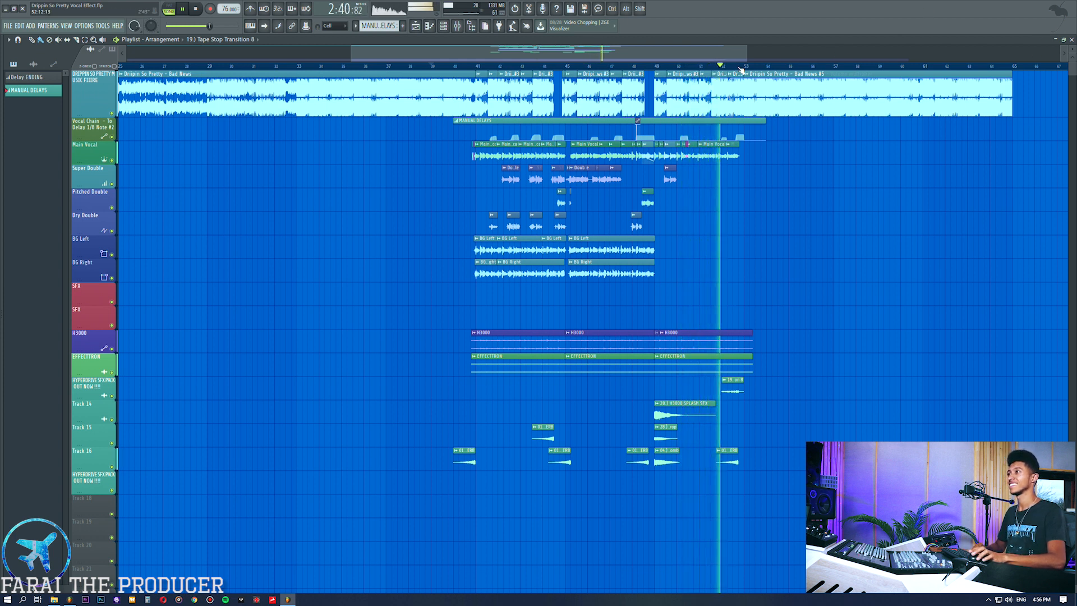
pyautogui.scroll(5, 736, 68)
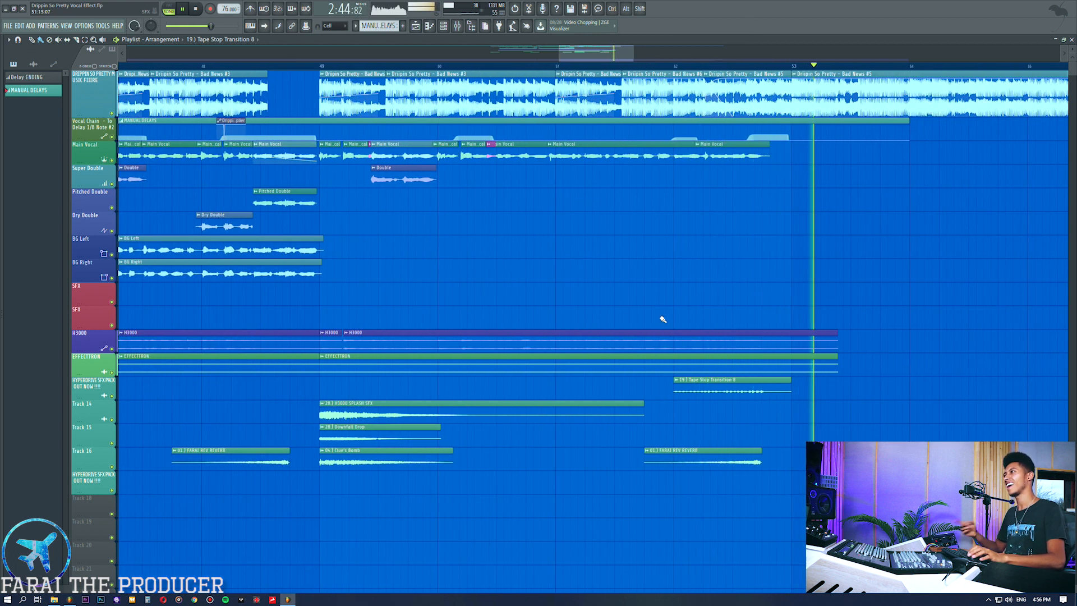
pyautogui.scroll(-6, 656, 71)
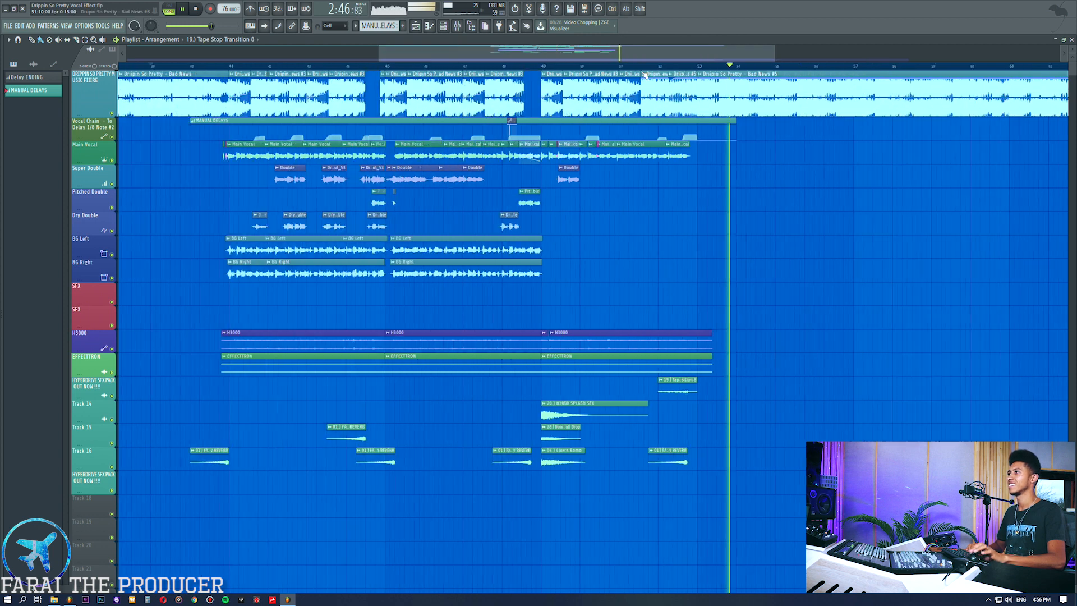
pyautogui.press('space')
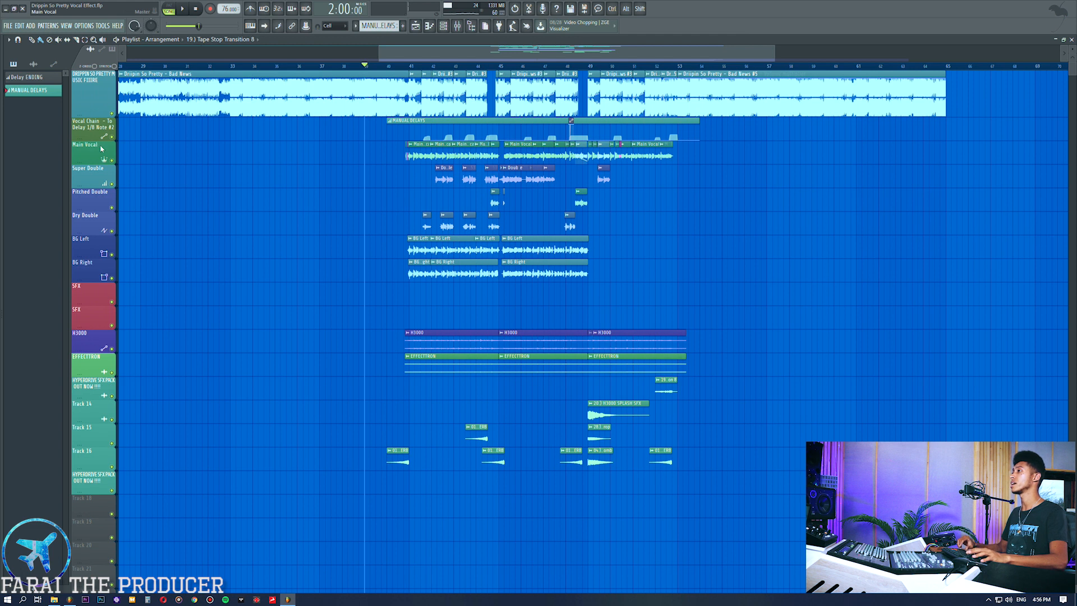
# Step: Highlight the clips of the Main Vocal, Super Double, Pitched Double, Dry Double, BG Left and BG Right tracks in turn, leaving none selected
pyautogui.keyDown('ctrl'); pyautogui.click(102, 149); pyautogui.keyUp('ctrl')
pyautogui.keyDown('ctrl'); pyautogui.click(100, 181); pyautogui.keyUp('ctrl')
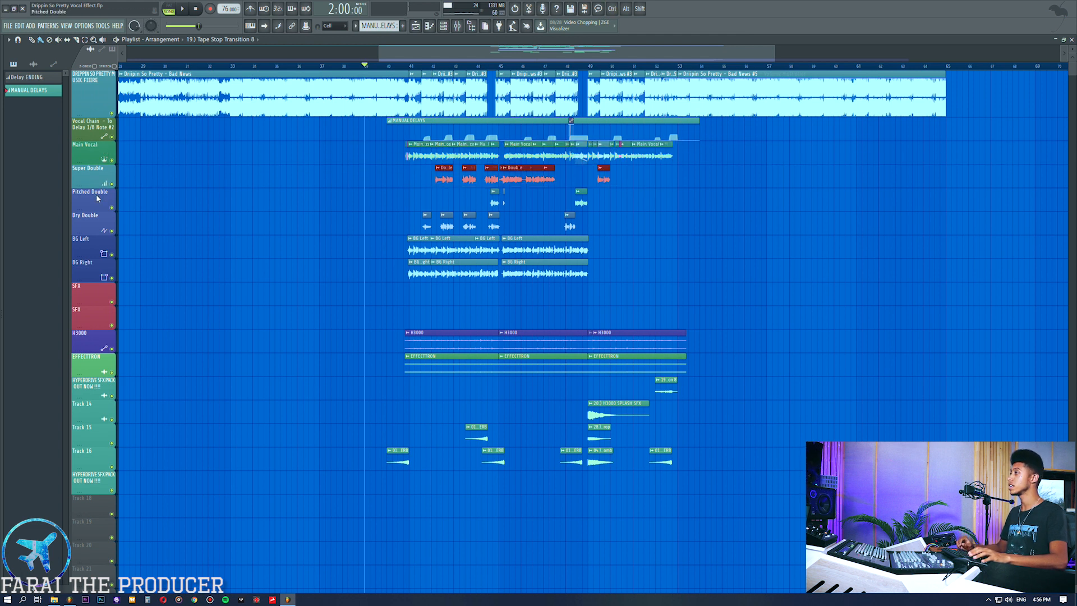
pyautogui.keyDown('ctrl'); pyautogui.click(97, 198); pyautogui.keyUp('ctrl')
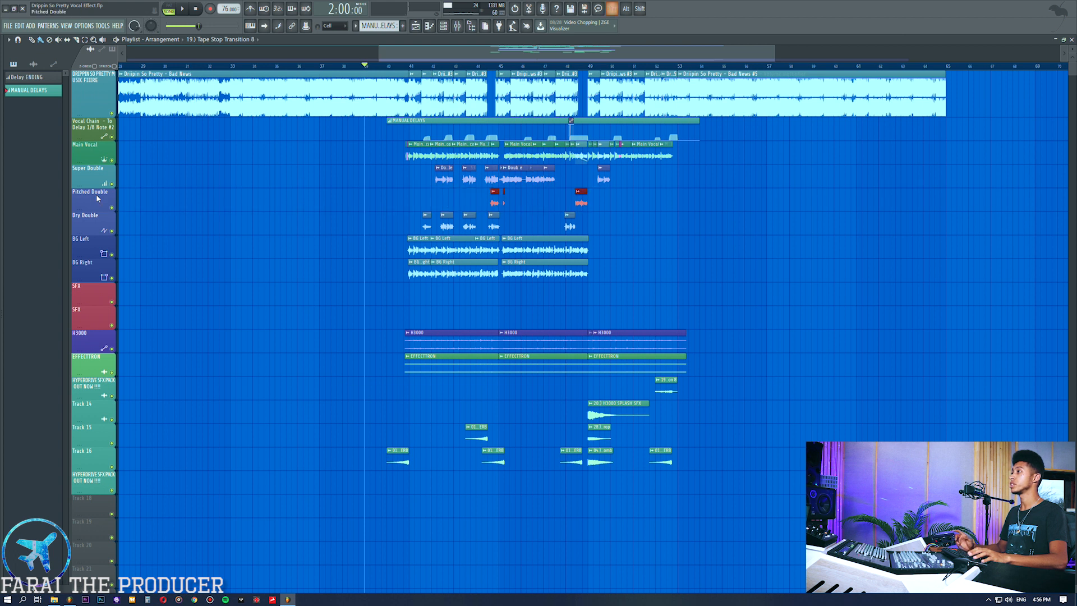
pyautogui.keyDown('ctrl'); pyautogui.click(98, 225); pyautogui.keyUp('ctrl')
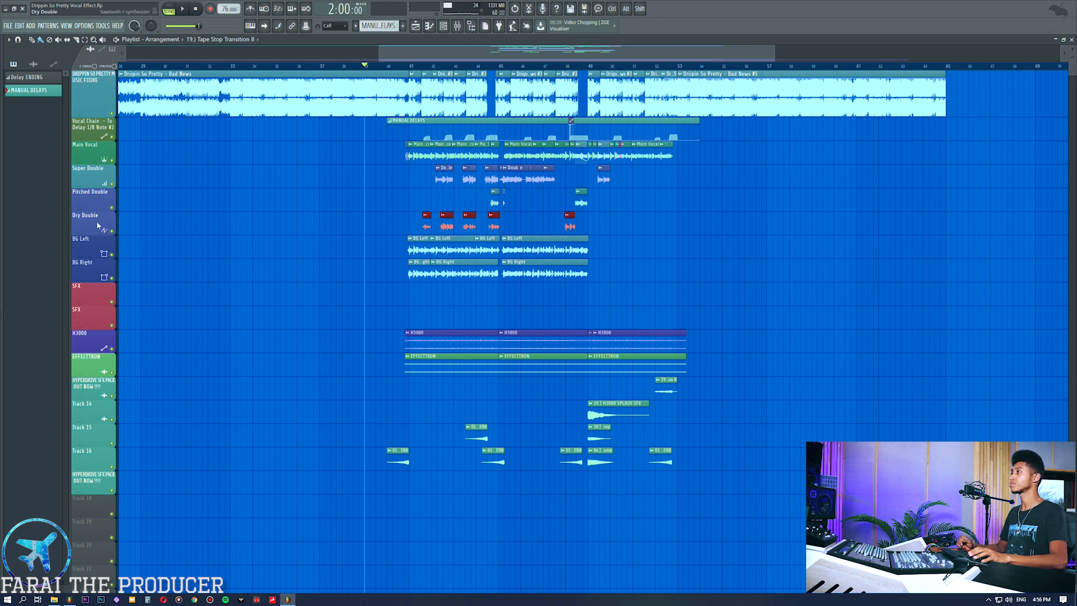
pyautogui.moveTo(97, 248); pyautogui.dragTo(101, 268)
pyautogui.rightClick(176, 285)
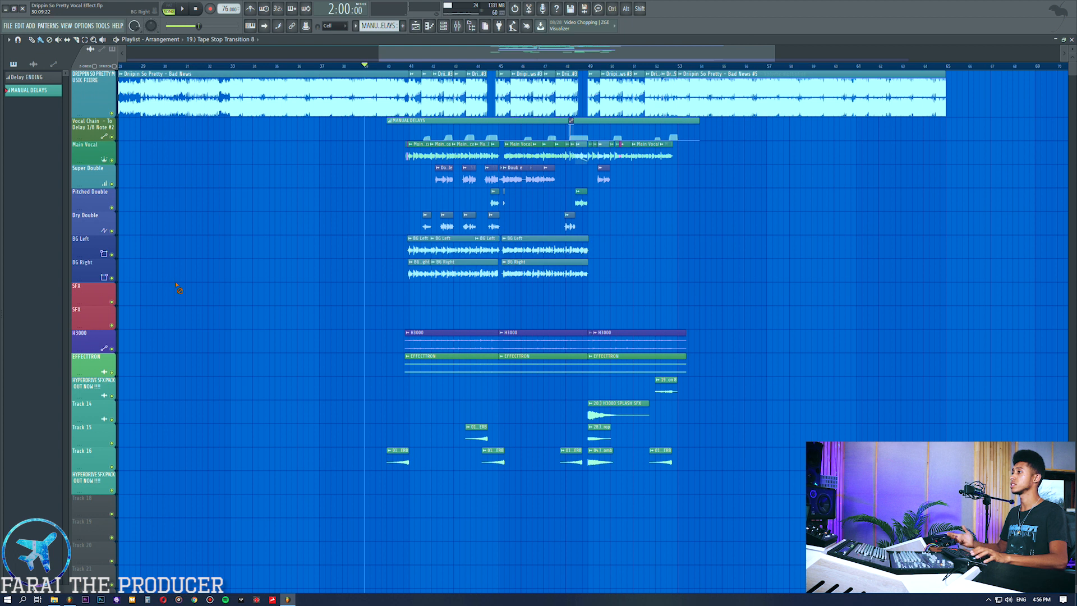
# Step: Look over the sound-effect clips on Tracks 14 to 16 of the playlist
pyautogui.moveTo(109, 406); pyautogui.dragTo(102, 461)
pyautogui.rightClick(236, 461)
pyautogui.moveTo(360, 458); pyautogui.dragTo(453, 477)
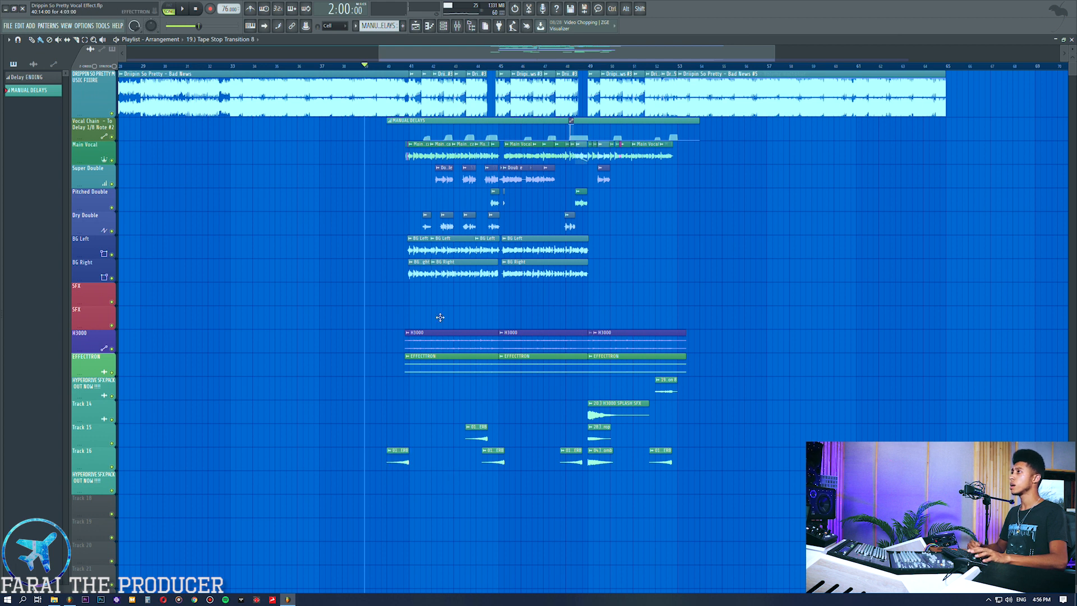
# Step: Place the playhead just before the first Main Vocal clip, play the song with the mixer open, and stop playback
pyautogui.moveTo(406, 61); pyautogui.dragTo(406, 66)
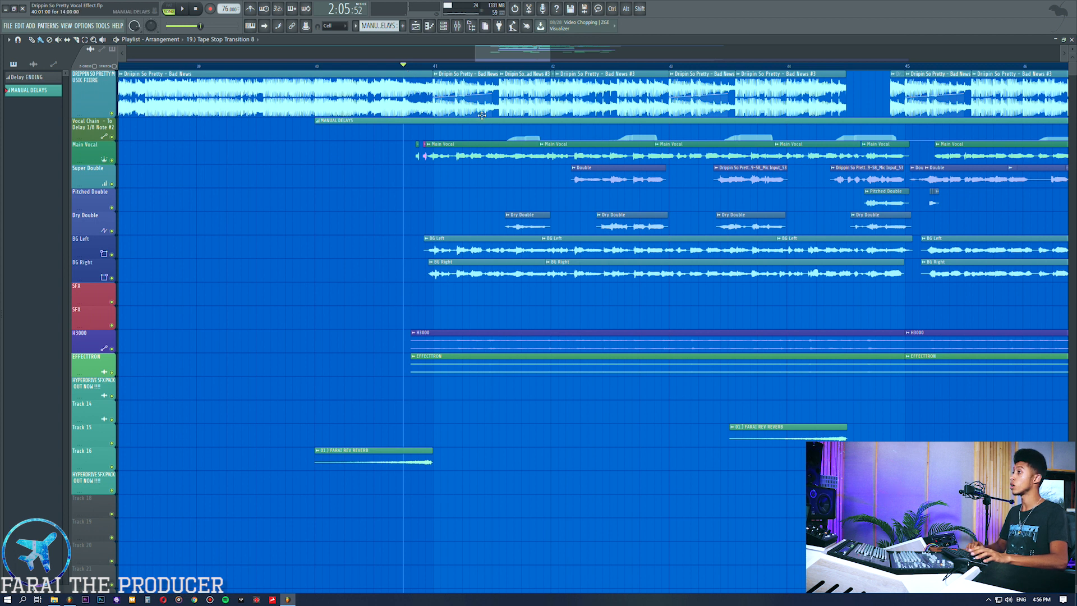
pyautogui.click(457, 26)
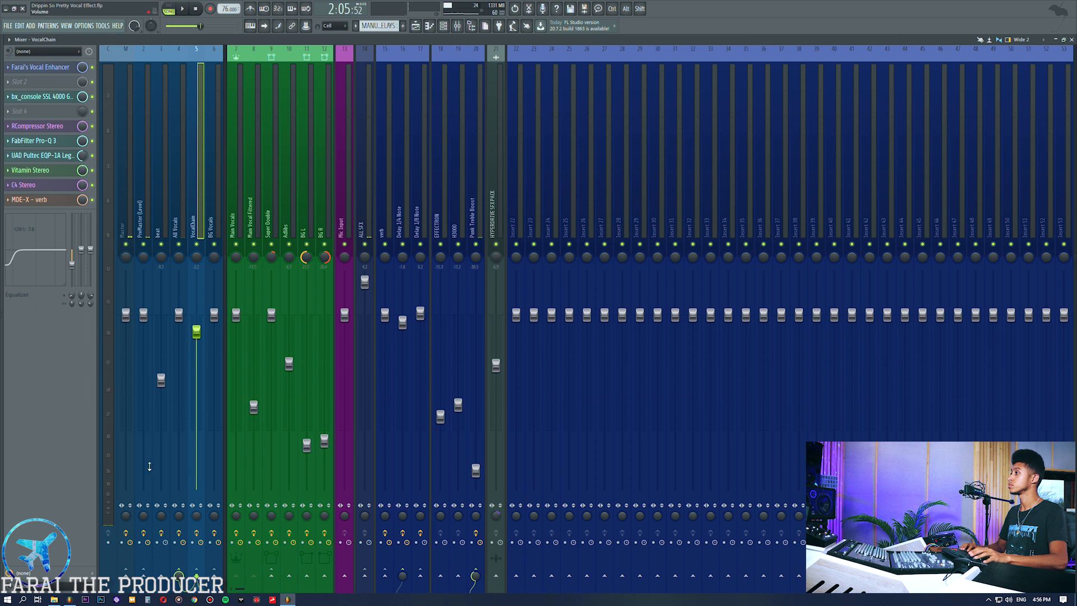
pyautogui.press('space')
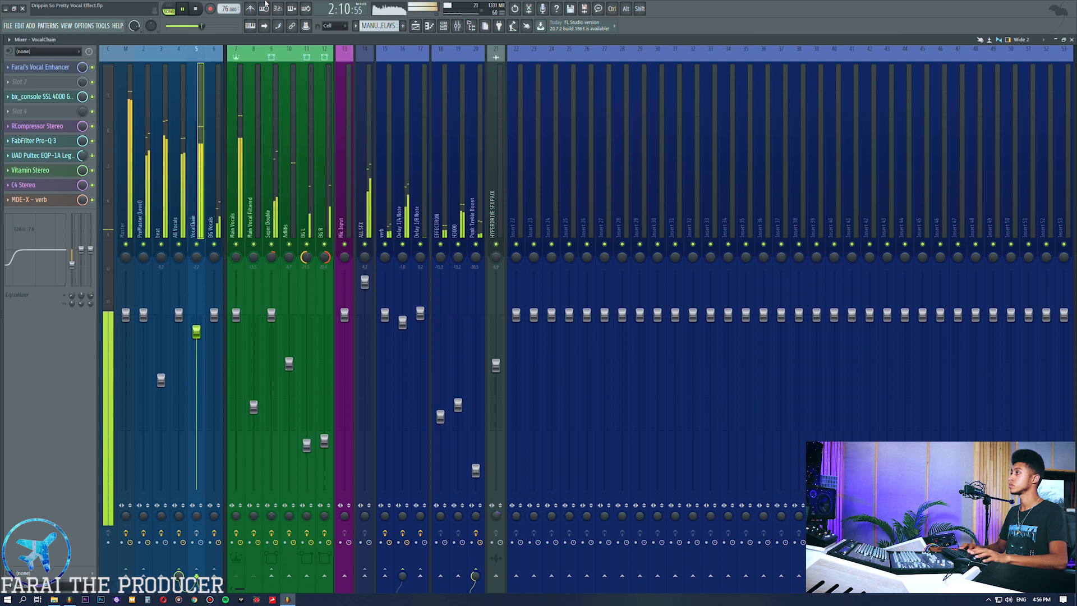
pyautogui.press('space')
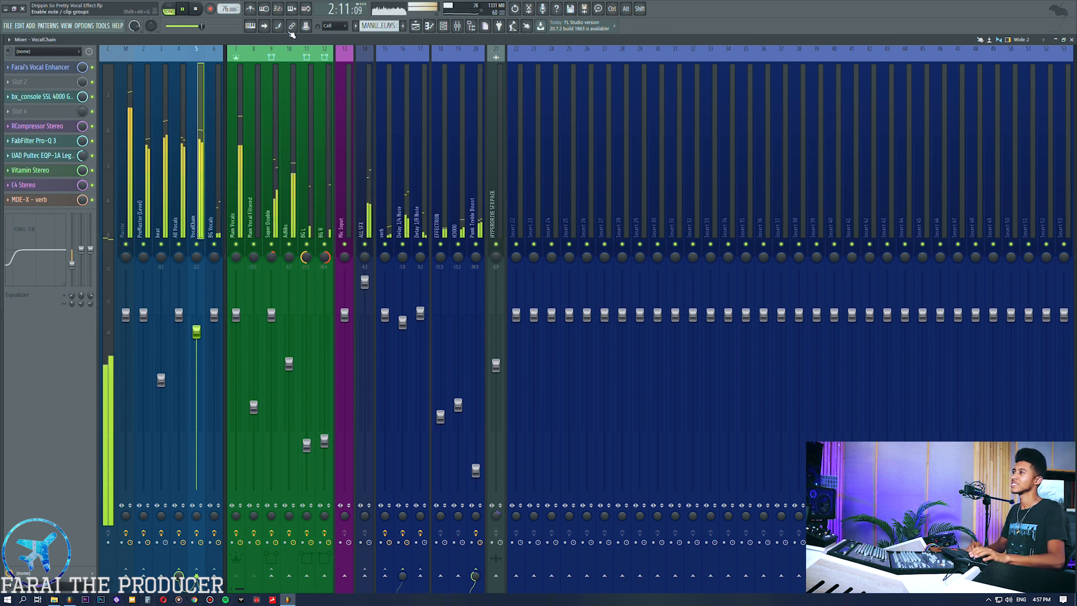
pyautogui.press('space')
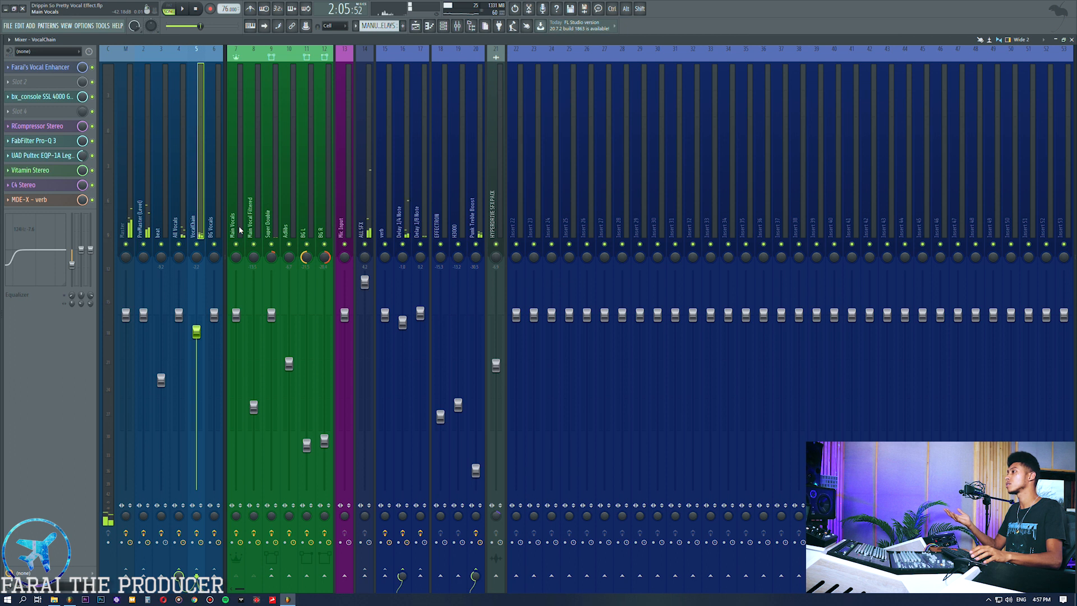
# Step: Check the effect chains on the Main Vocal Filtered and Main Vocals mixer tracks
pyautogui.click(351, 214)
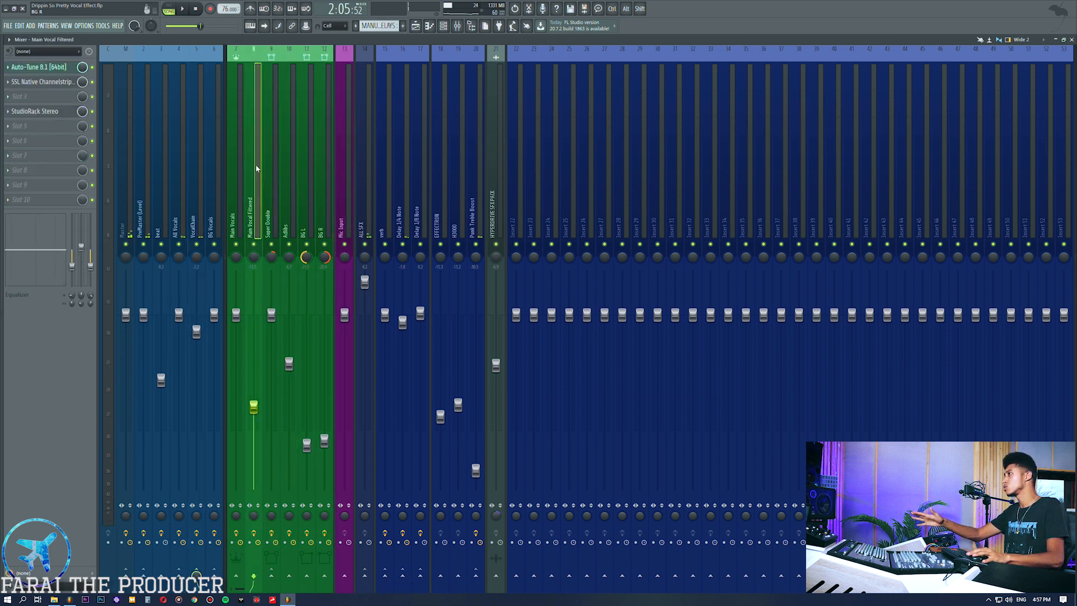
pyautogui.click(238, 169)
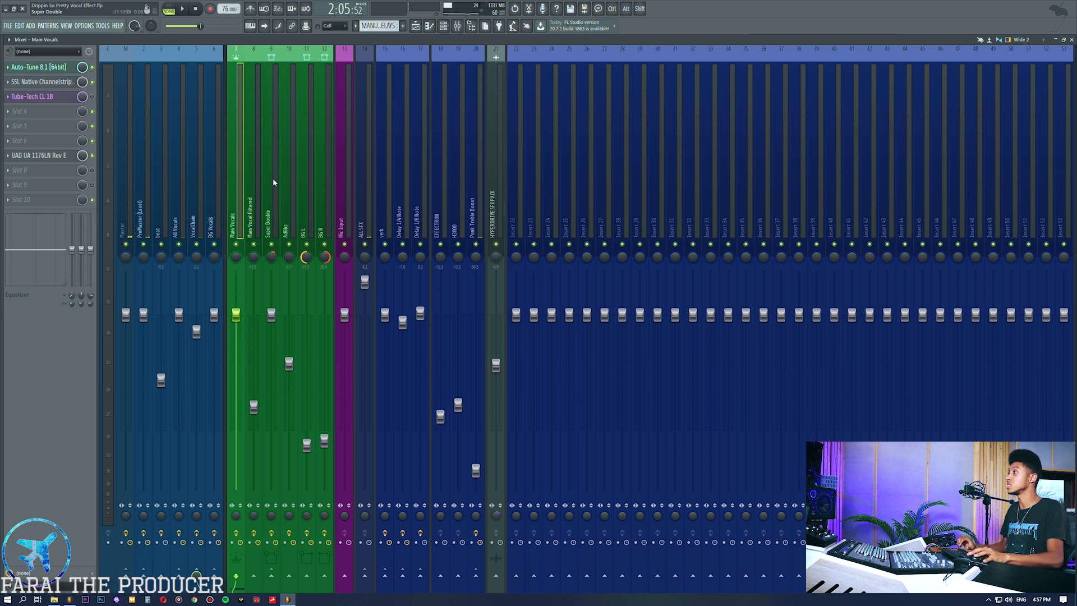
pyautogui.click(247, 165)
# Step: Highlight the BG Right and BG Left clips in the playlist in turn, leaving none selected
pyautogui.click(415, 28)
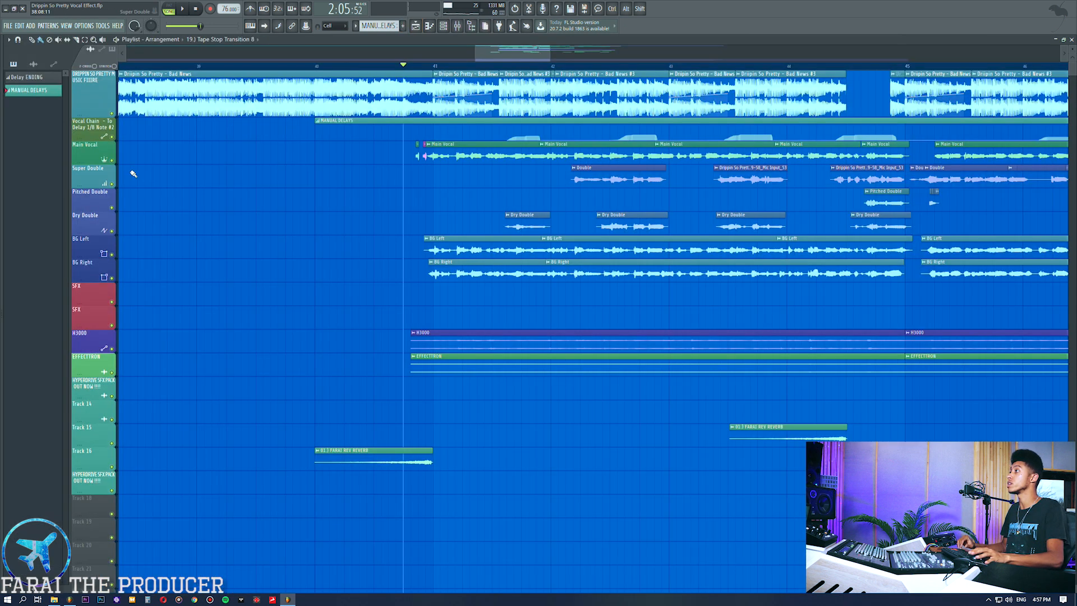
pyautogui.keyDown('ctrl'); pyautogui.click(98, 271); pyautogui.keyUp('ctrl')
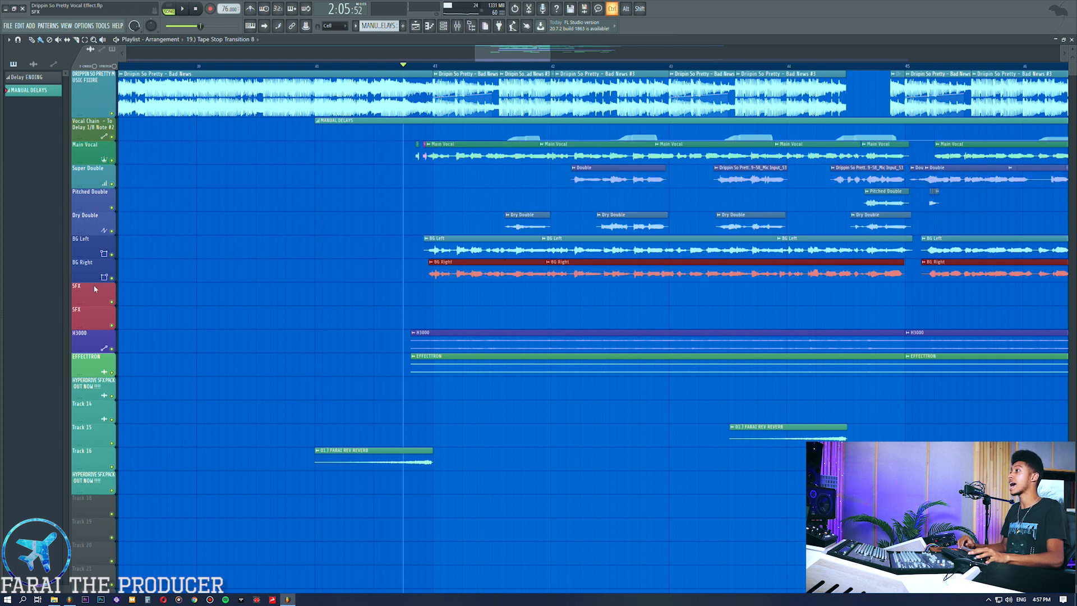
pyautogui.keyDown('ctrl'); pyautogui.click(100, 249); pyautogui.keyUp('ctrl')
pyautogui.click(312, 298)
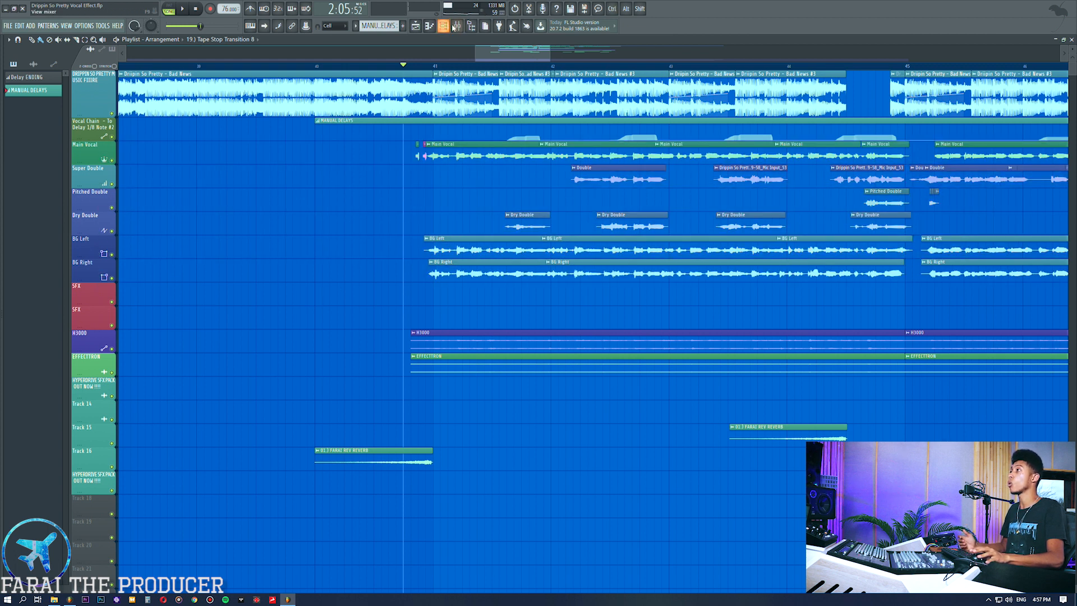
# Step: Show the Main Vocals track in the mixer and briefly open its Auto-Tune plugin
pyautogui.click(456, 27)
pyautogui.click(242, 163)
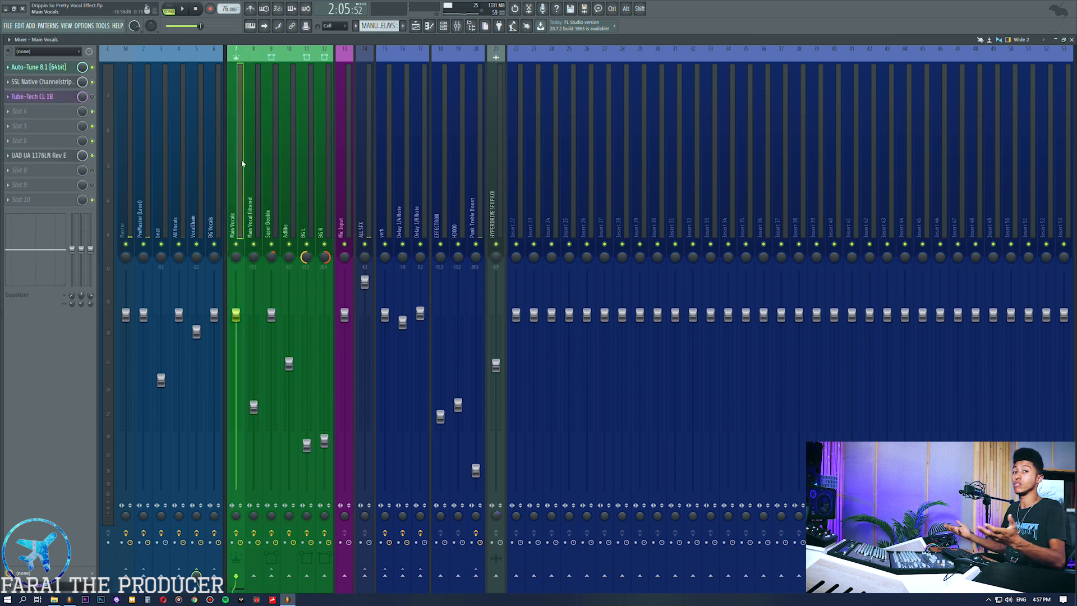
pyautogui.click(43, 68)
pyautogui.click(43, 68)
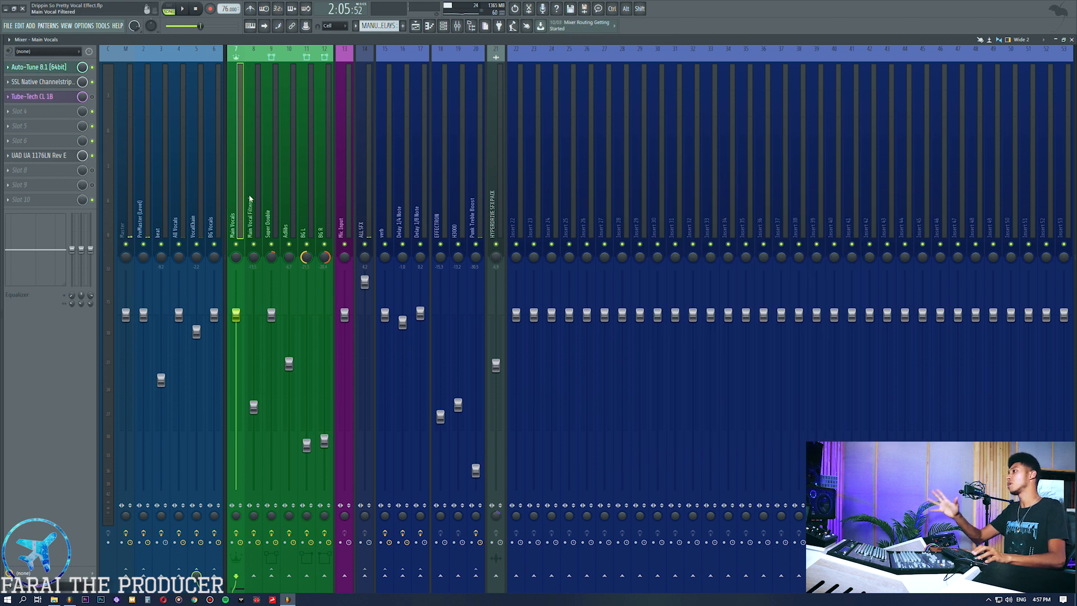
# Step: Compare the effect chains of the VocalChain, All Vocals, Main Vocal Filtered, Super Double, Adlibs and BG R mixer tracks
pyautogui.click(198, 184)
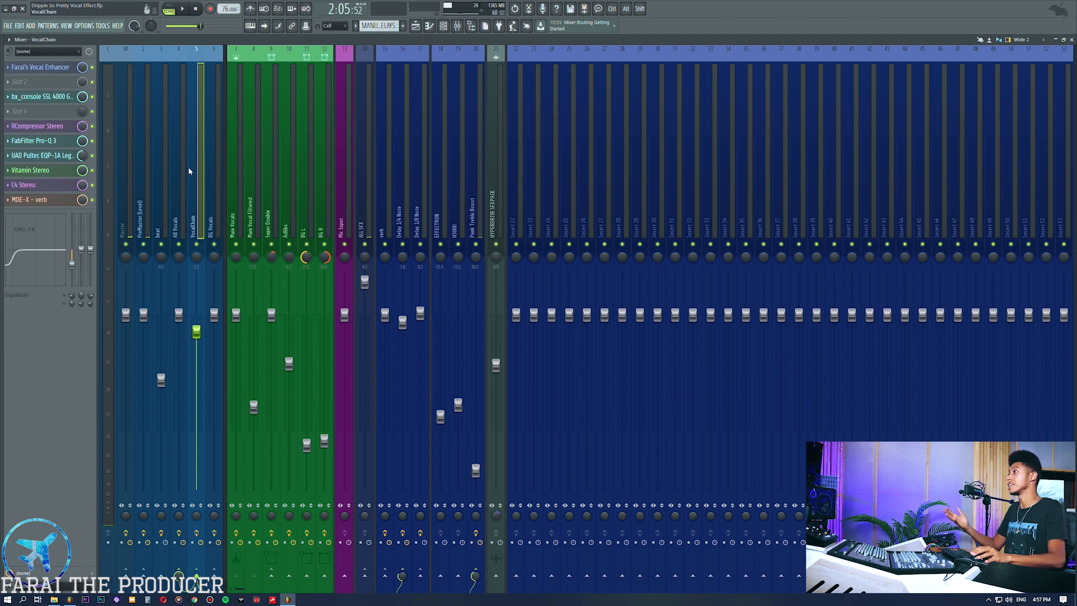
pyautogui.click(176, 177)
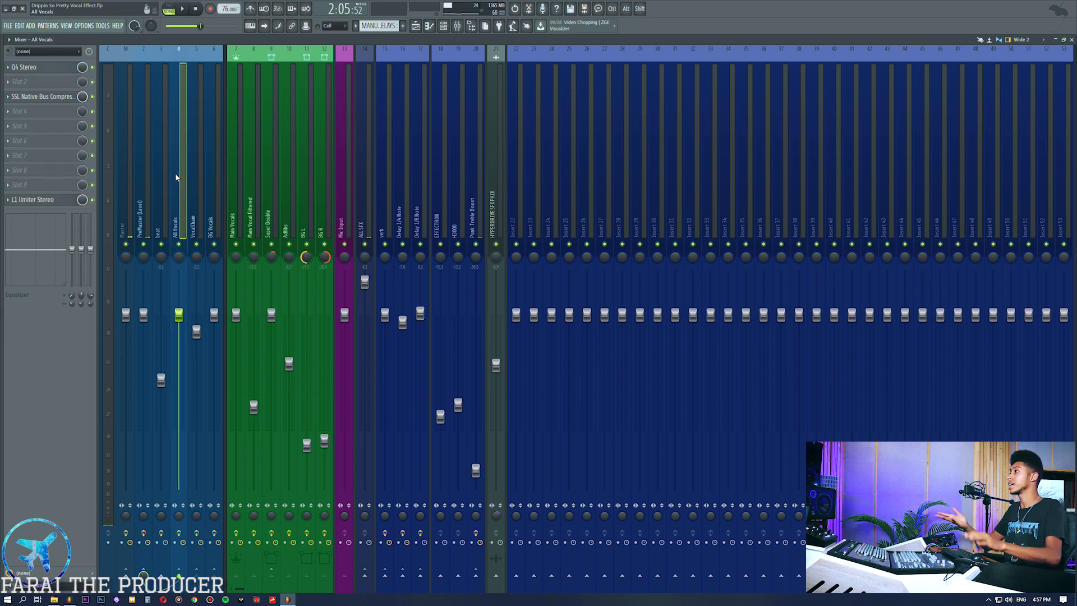
pyautogui.click(250, 213)
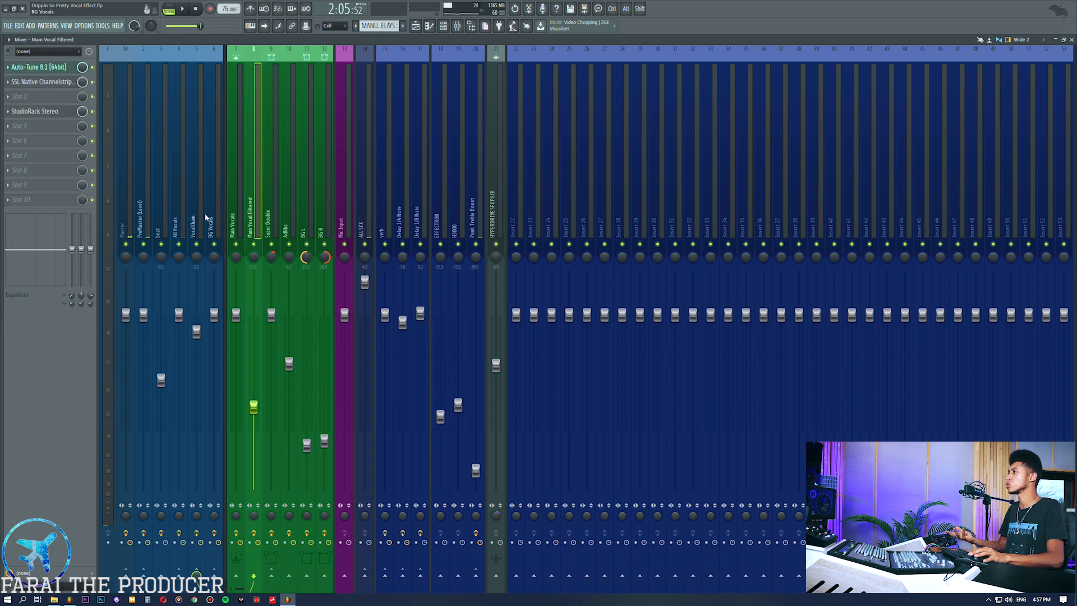
pyautogui.click(267, 220)
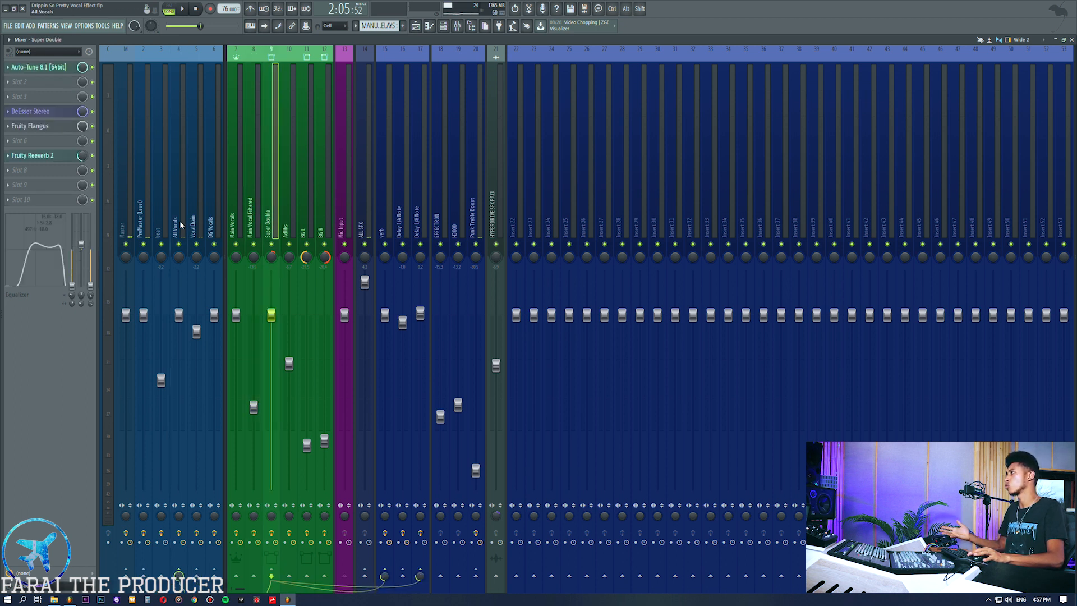
pyautogui.click(287, 216)
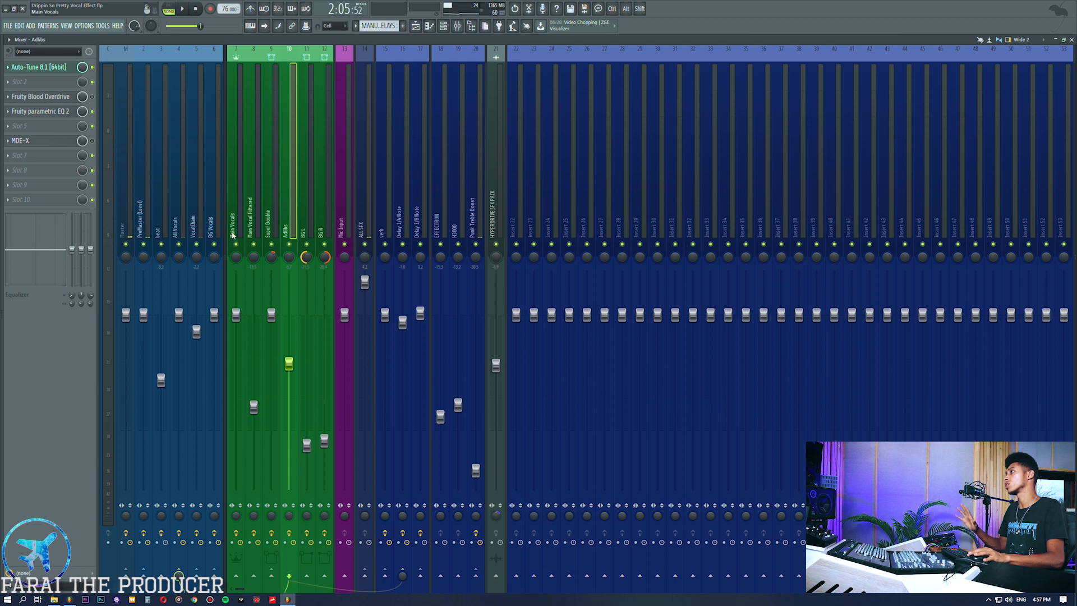
pyautogui.click(324, 219)
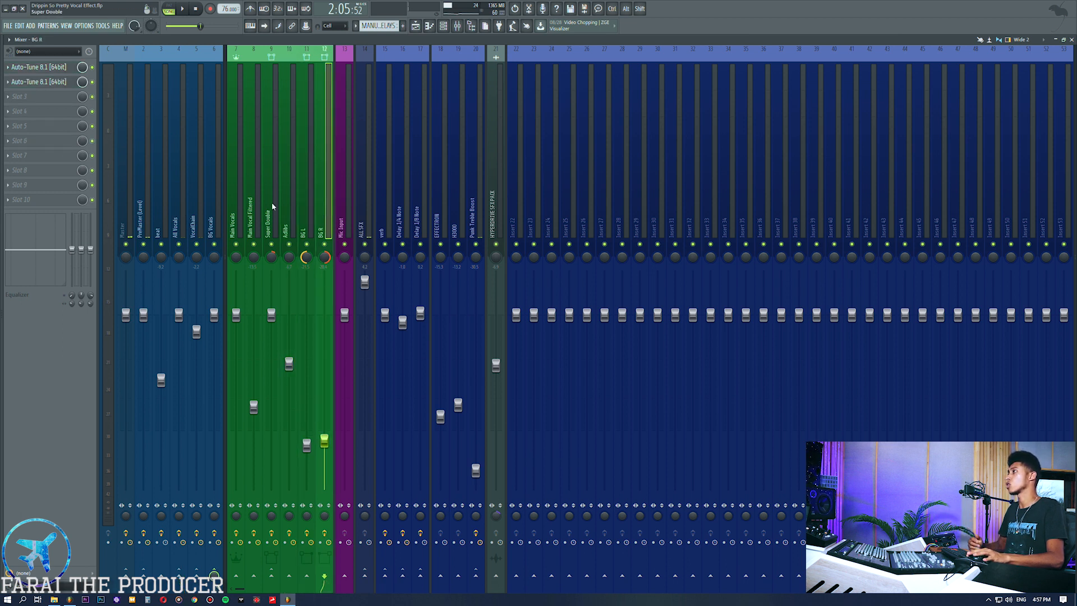
# Step: Select the BG Vocals bus in the mixer and briefly open its StudioRack Stereo plugin
pyautogui.click(211, 199)
pyautogui.click(41, 68)
pyautogui.click(41, 68)
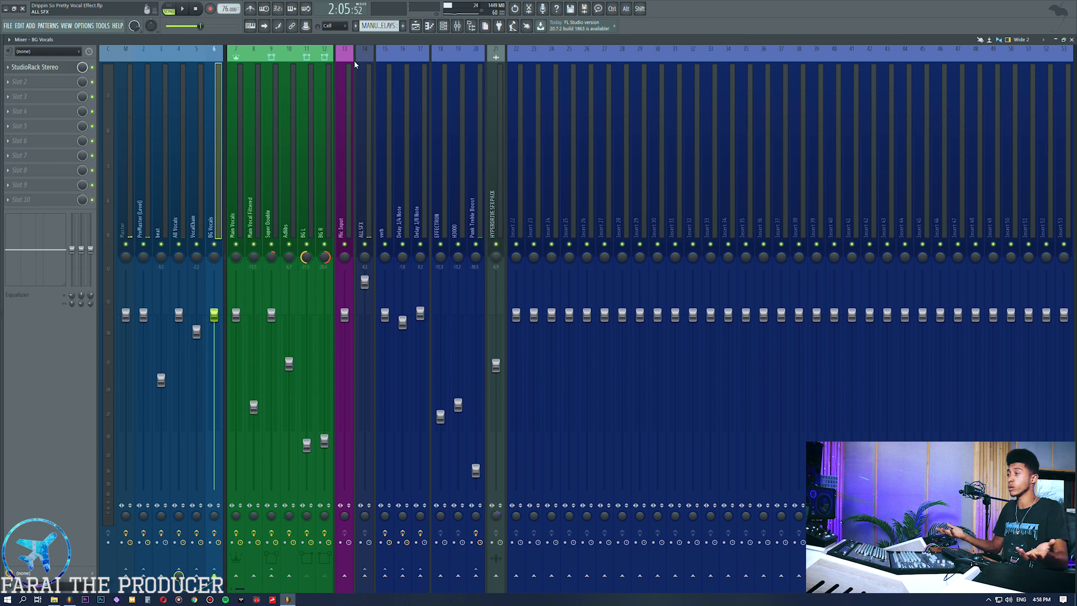
# Step: View the effect chains of the 1/8-note delay, EFFECTTRON, H3000 and Punk Treble Boost mixer tracks
pyautogui.click(426, 179)
pyautogui.click(446, 176)
pyautogui.click(459, 174)
pyautogui.click(469, 173)
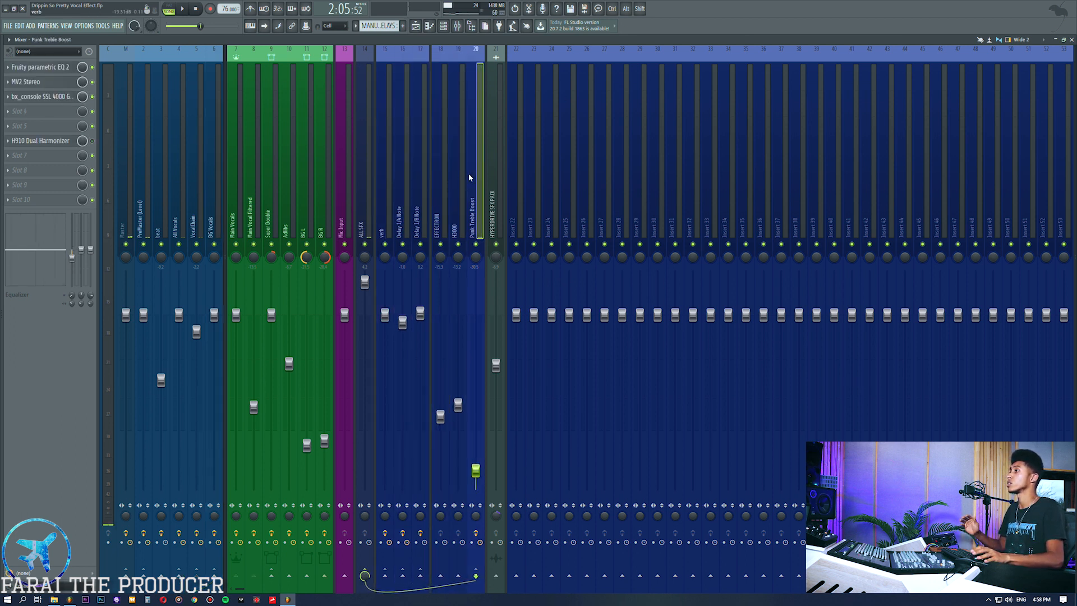
# Step: Inspect the VocalChain and All Vocals buses, briefly opening the Q4 Stereo and SSL Native Bus Compressor plugins on All Vocals
pyautogui.click(197, 186)
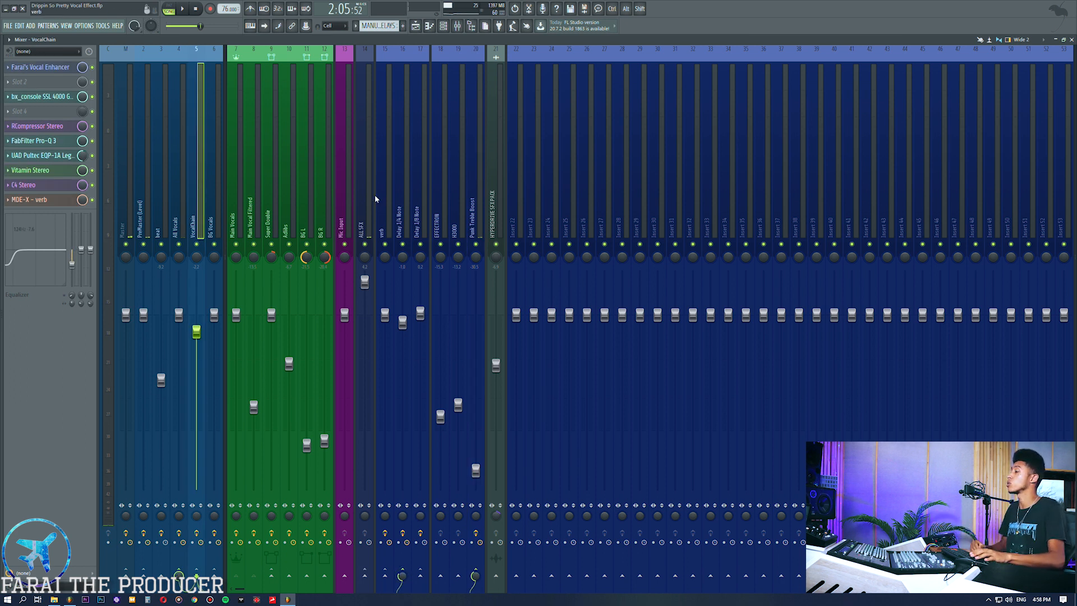
pyautogui.click(183, 200)
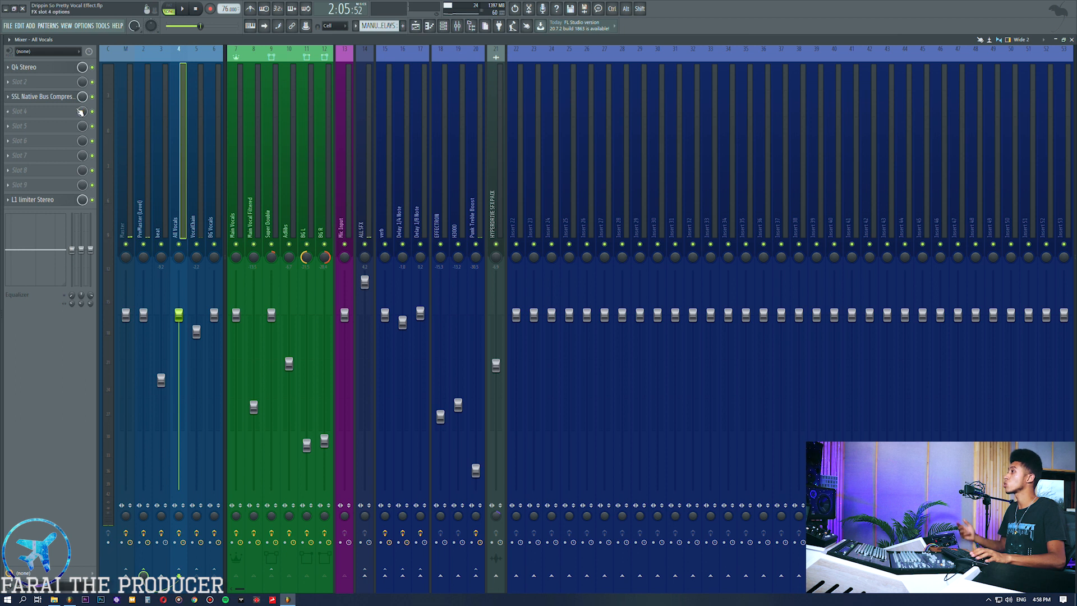
pyautogui.click(34, 68)
pyautogui.click(35, 99)
pyautogui.click(33, 98)
pyautogui.click(35, 67)
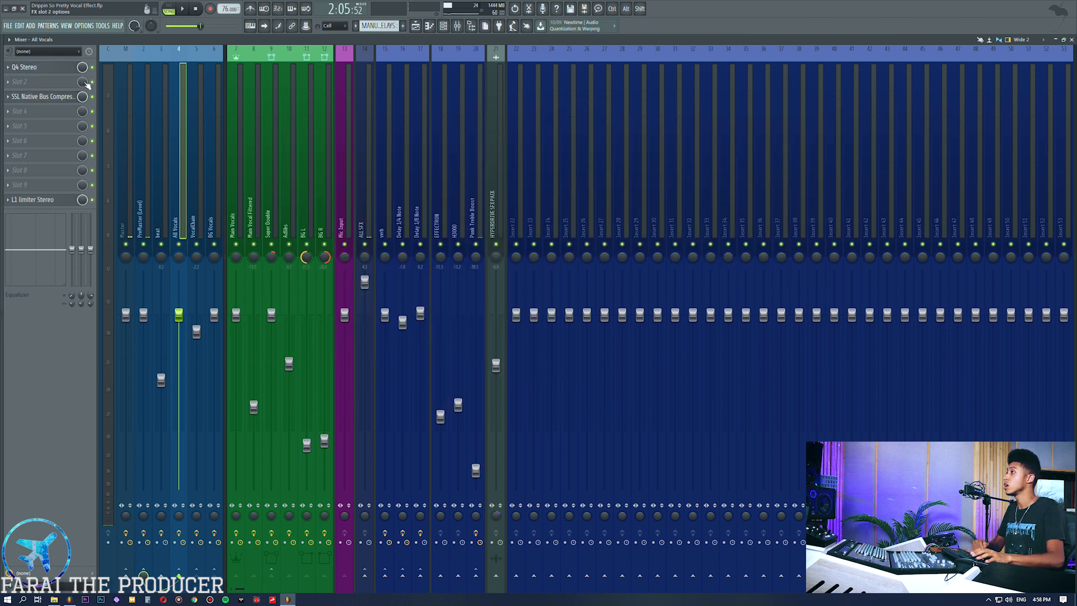
# Step: Solo the Main Vocal track in the playlist and start playback with the Main Vocals mixer track displayed
pyautogui.click(243, 150)
pyautogui.click(416, 28)
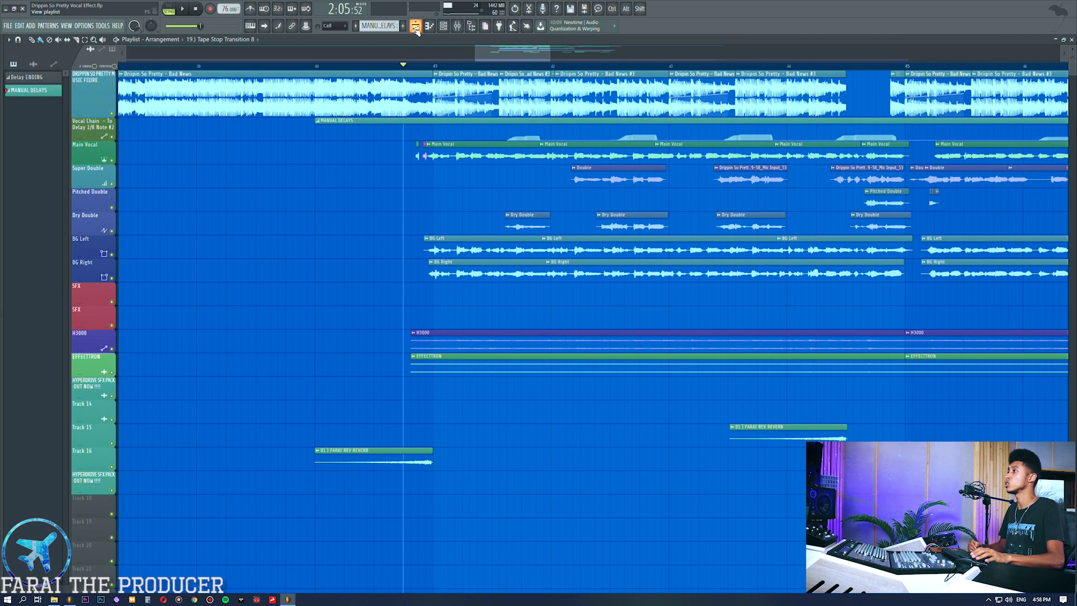
pyautogui.keyDown('ctrl'); pyautogui.click(112, 161); pyautogui.keyUp('ctrl')
pyautogui.press('space')
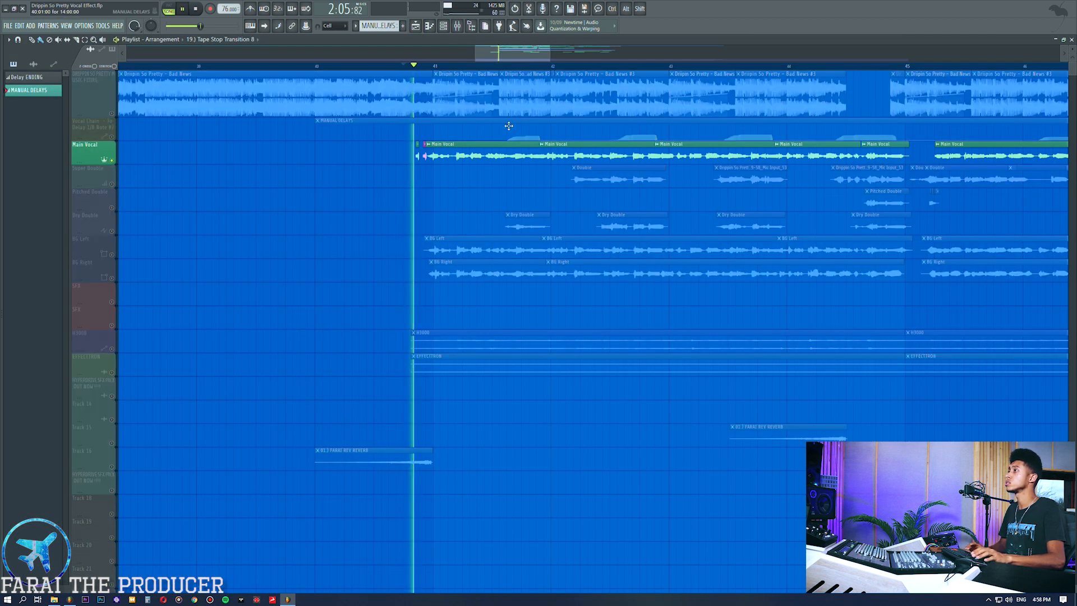
pyautogui.click(457, 25)
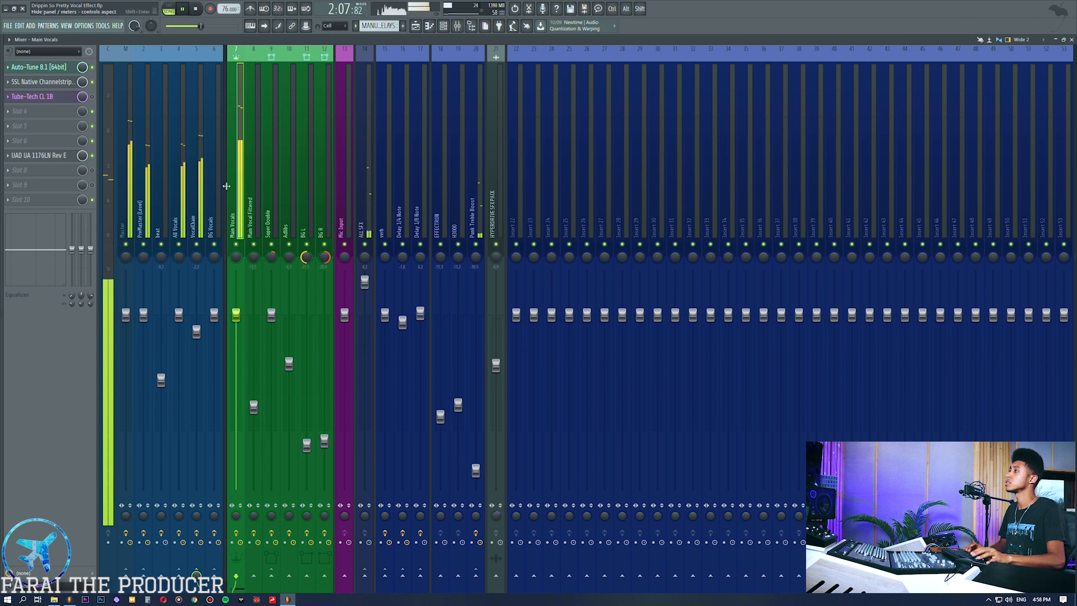
# Step: Display the VocalChain bus in the mixer while the soloed vocal plays, and stop playback
pyautogui.click(196, 168)
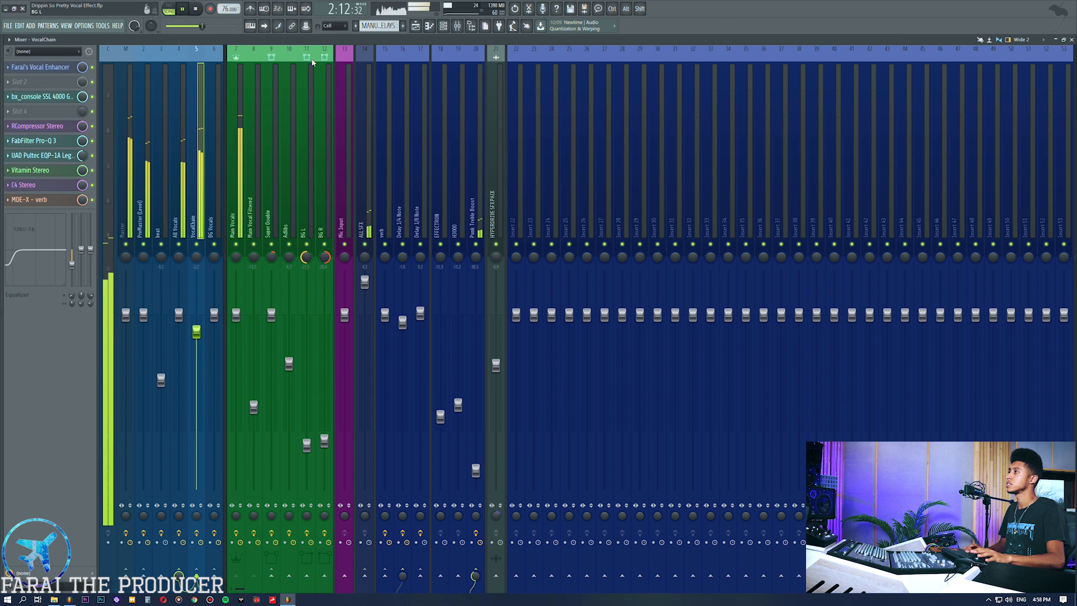
pyautogui.press('space')
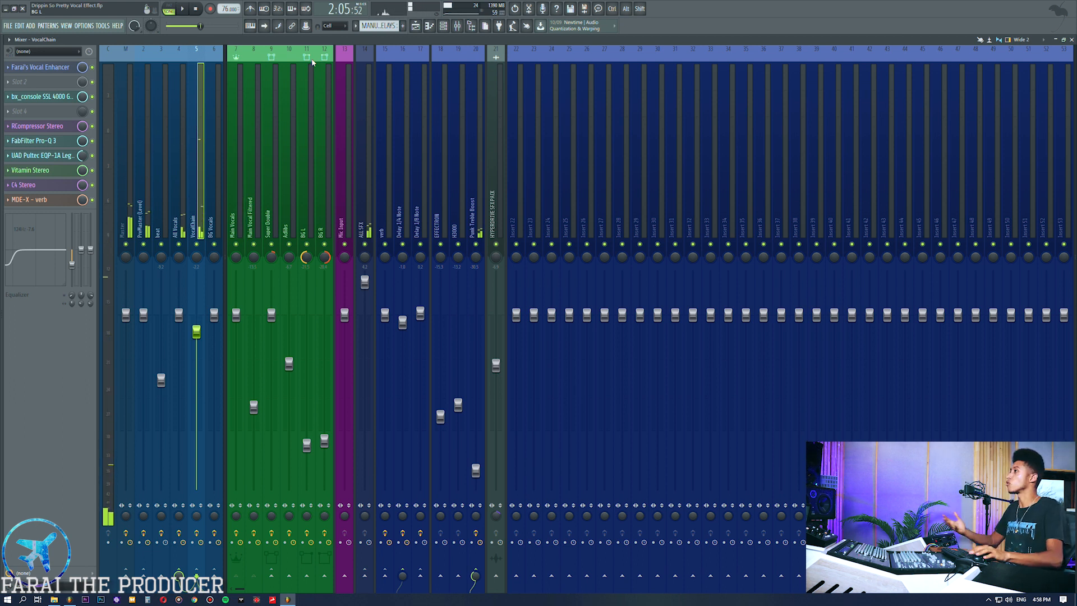
# Step: Open the Auto-Tune 8.1 plugin on the Main Vocals mixer track and reposition its window
pyautogui.click(237, 106)
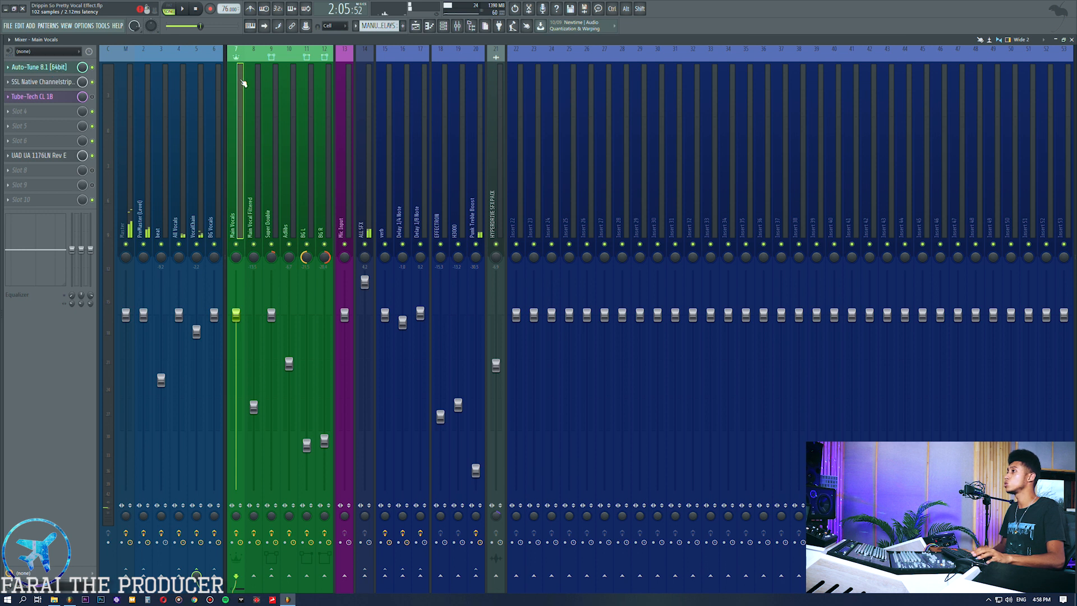
pyautogui.click(40, 67)
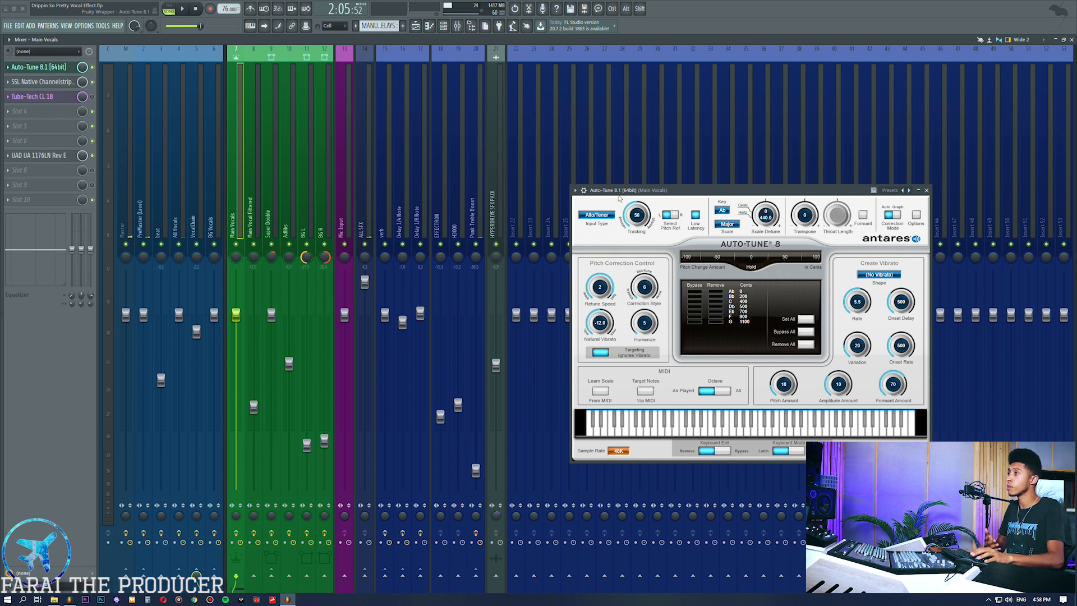
pyautogui.moveTo(621, 193); pyautogui.dragTo(615, 162)
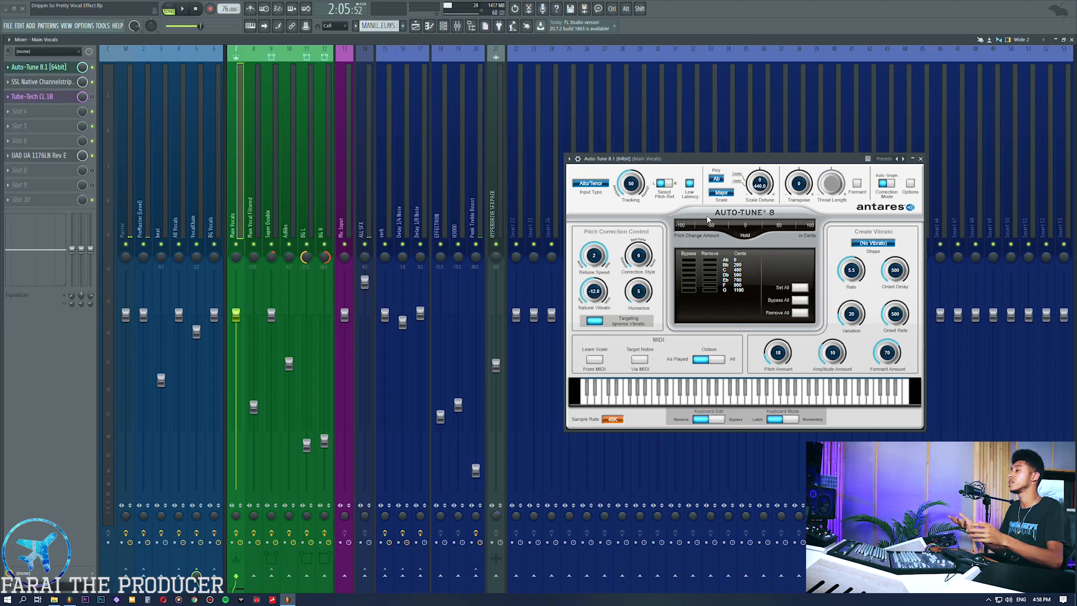
# Step: Look up Pitcher among the Fruity plugins available for Slot 5, leave the slot empty, and close Auto-Tune 8.1
pyautogui.click(38, 131)
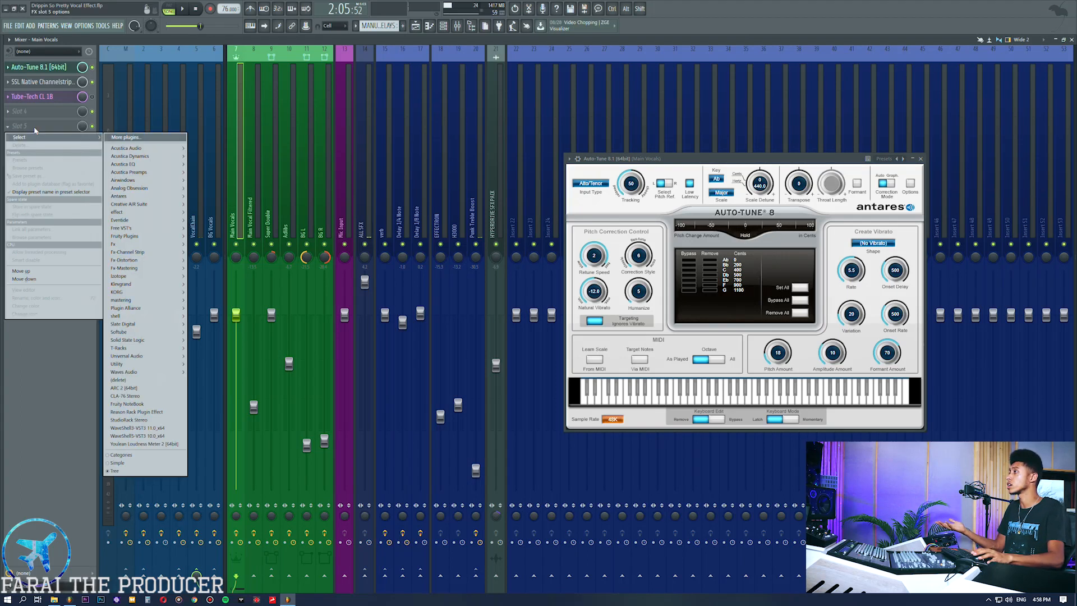
pyautogui.moveTo(143, 238)
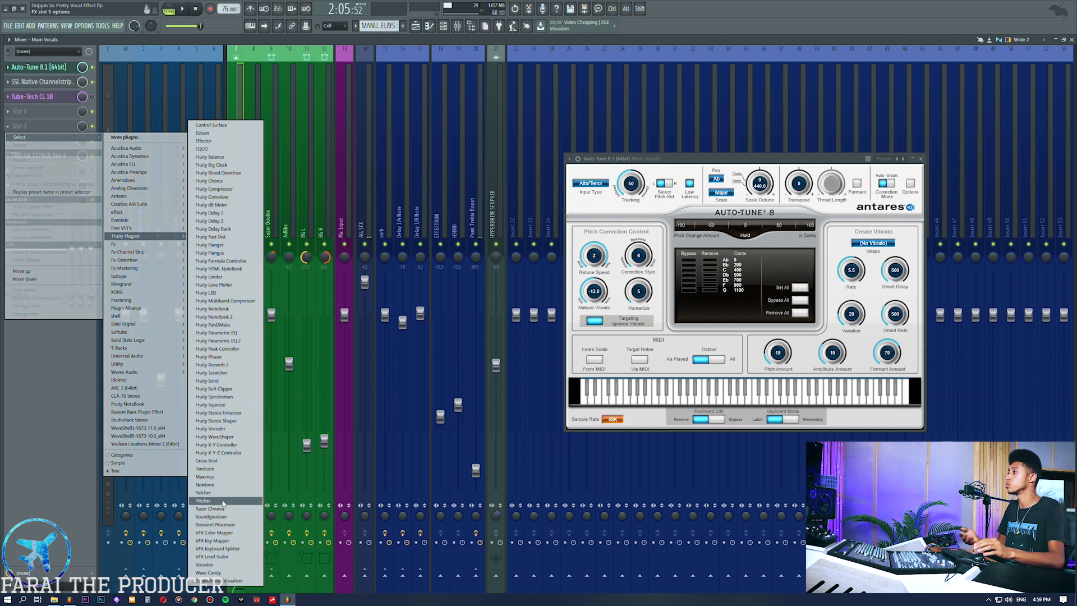
pyautogui.click(673, 160)
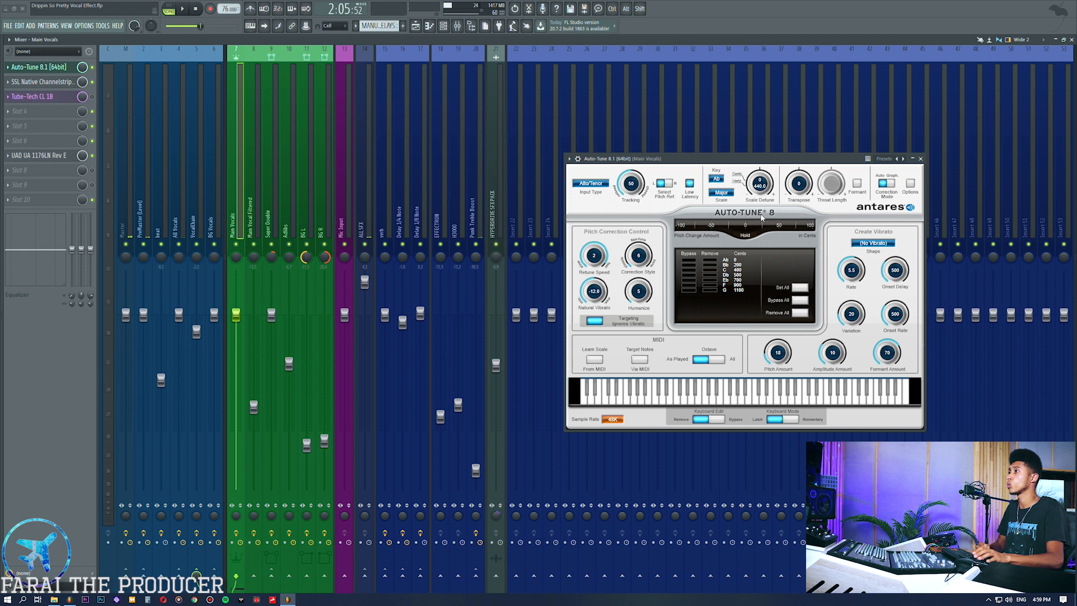
pyautogui.click(38, 67)
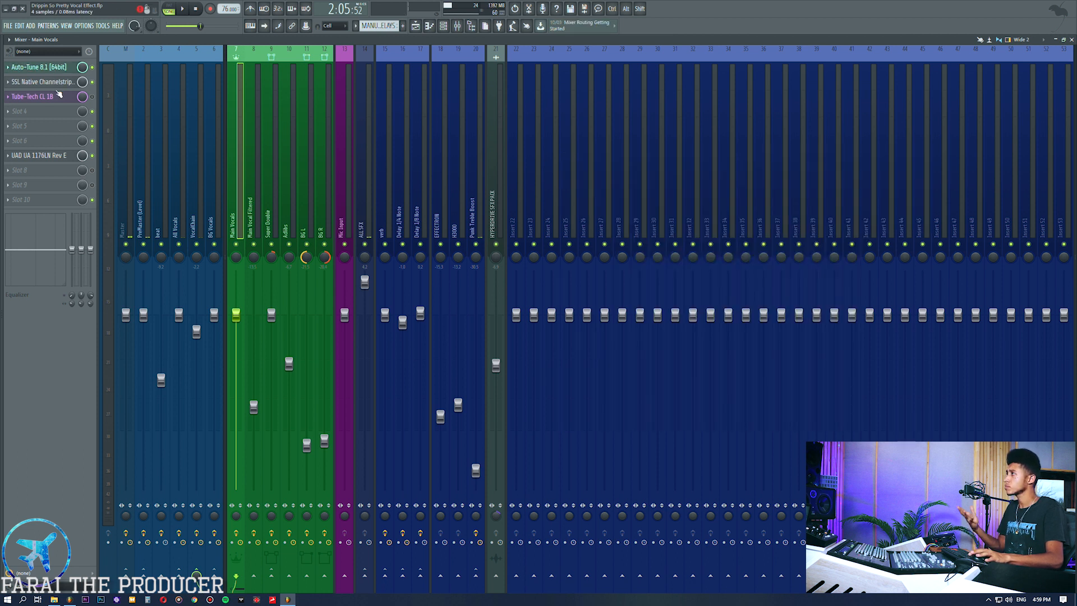
# Step: Inspect the high-pass filter in the SSL Native Channelstrip on Main Vocals, and close the plugin
pyautogui.click(42, 82)
pyautogui.moveTo(540, 266); pyautogui.dragTo(540, 184)
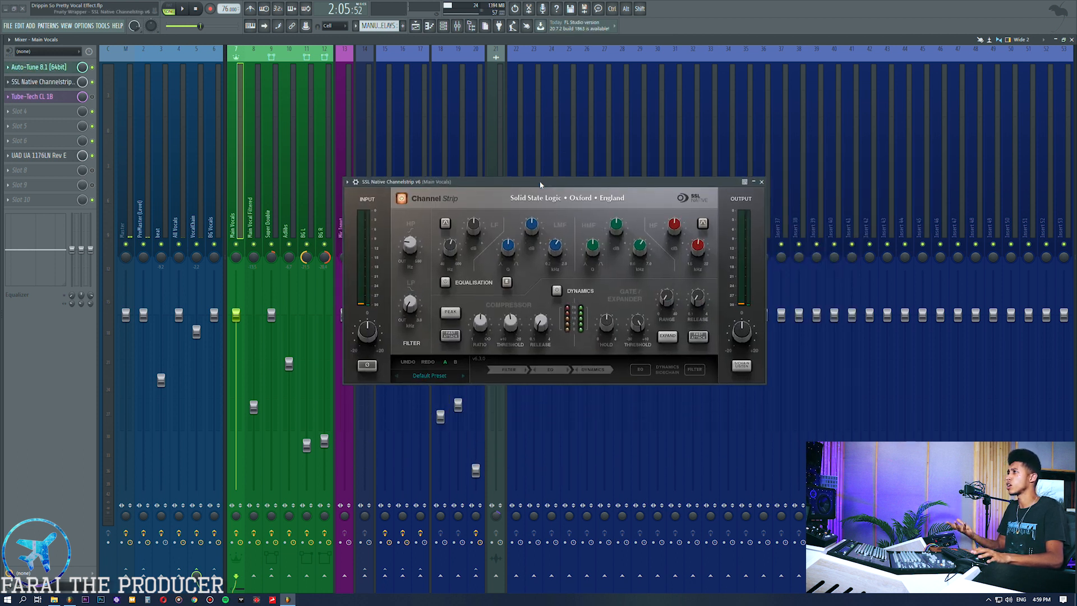
pyautogui.moveTo(417, 238)
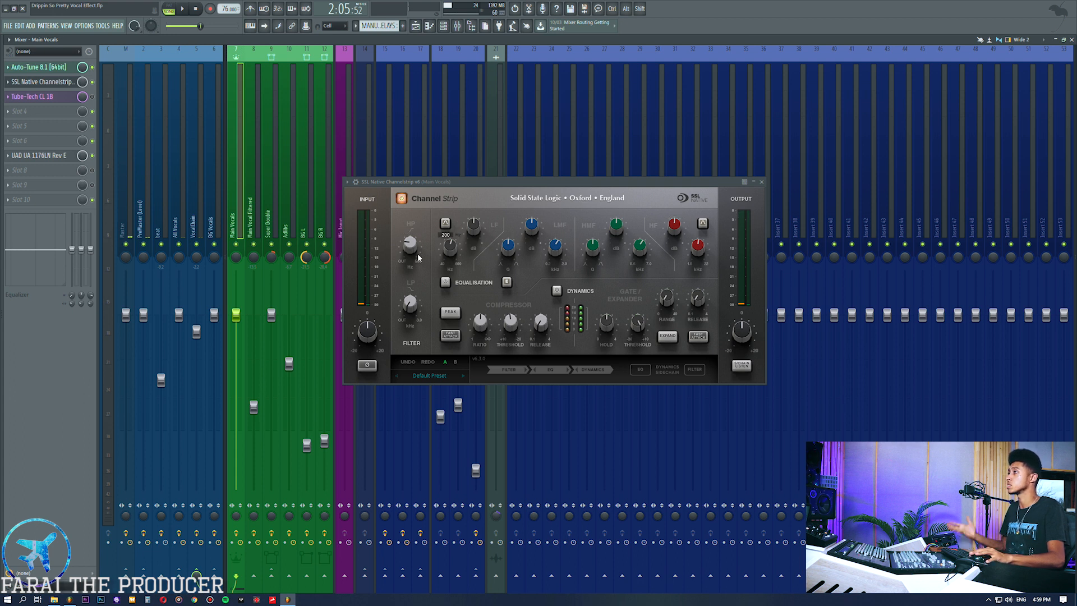
pyautogui.click(62, 83)
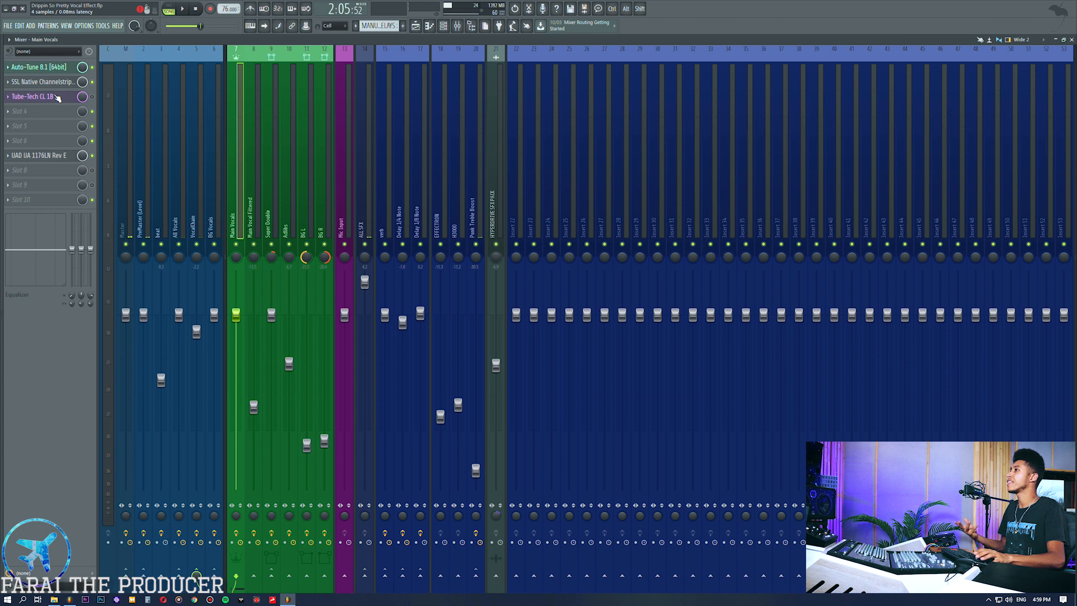
# Step: Open the Tube-Tech CL 1B and UAD UA 1176LN Rev E compressors on Main Vocals, arranging both windows to stay visible
pyautogui.click(57, 97)
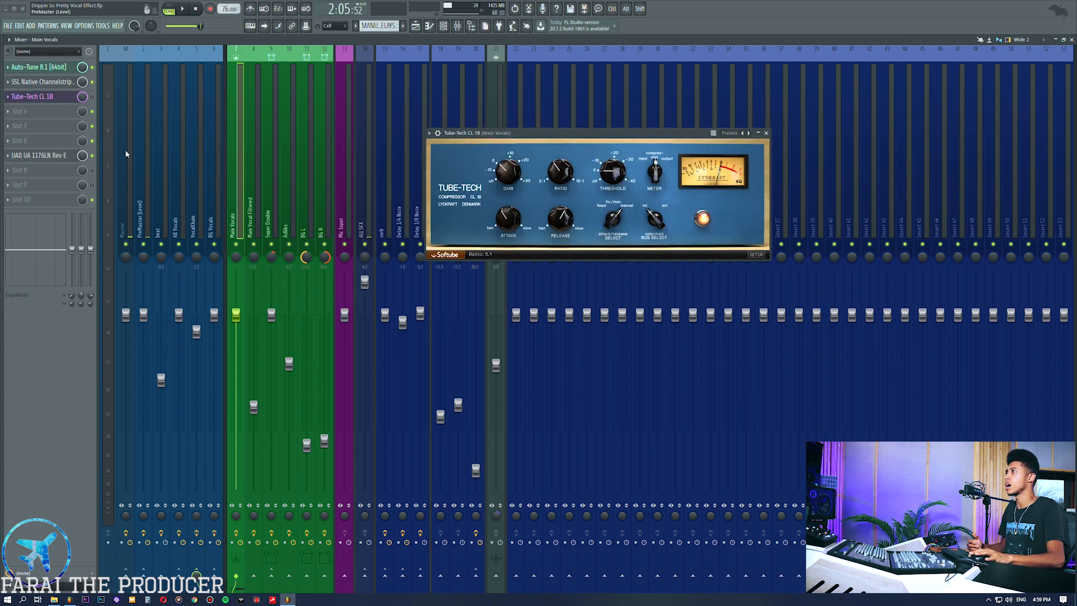
pyautogui.click(50, 155)
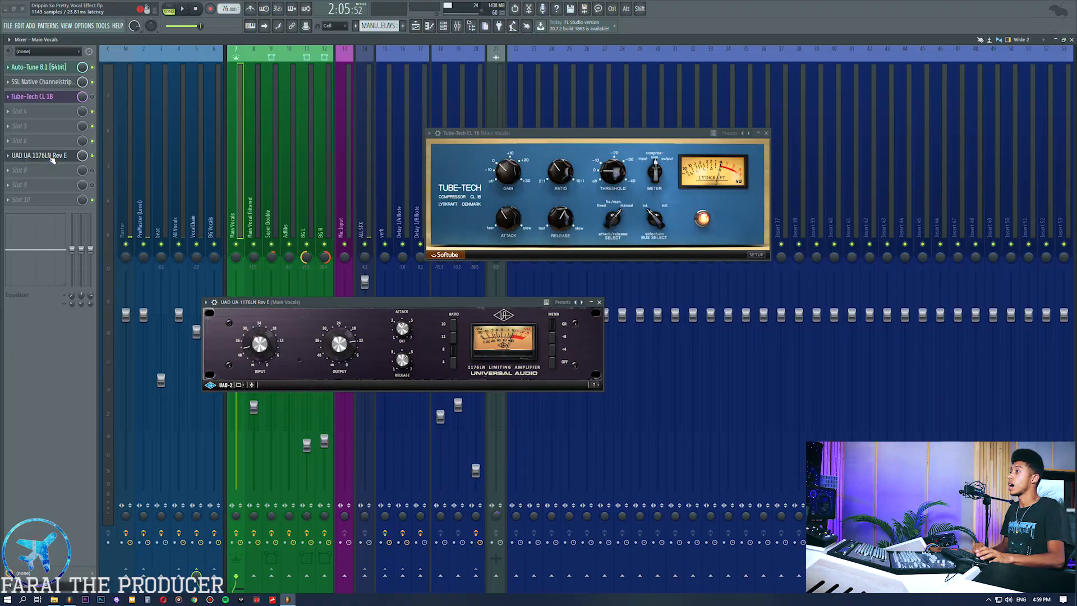
pyautogui.moveTo(327, 306); pyautogui.dragTo(520, 306)
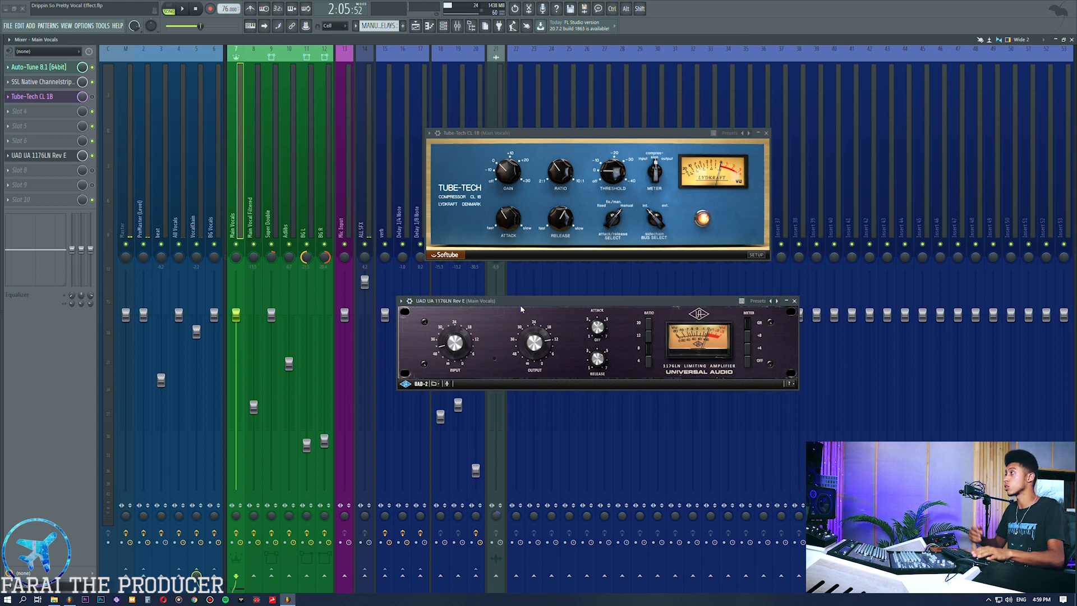
# Step: Compare the Tube-Tech CL 1B and UAD UA 1176LN Rev E settings in turn, and close both compressors
pyautogui.click(40, 98)
pyautogui.click(40, 97)
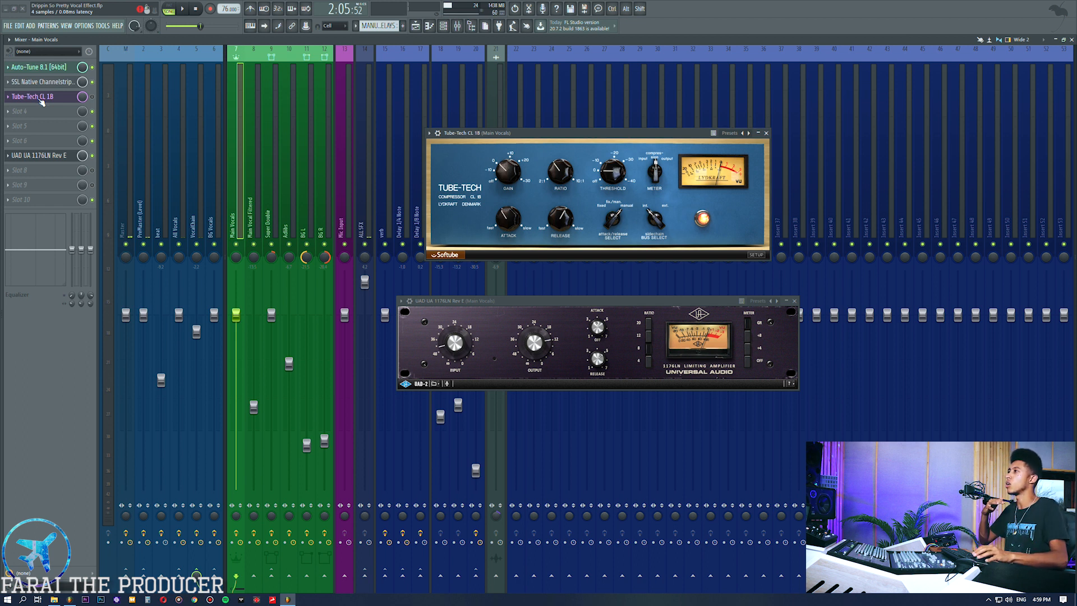
pyautogui.click(37, 156)
pyautogui.click(37, 155)
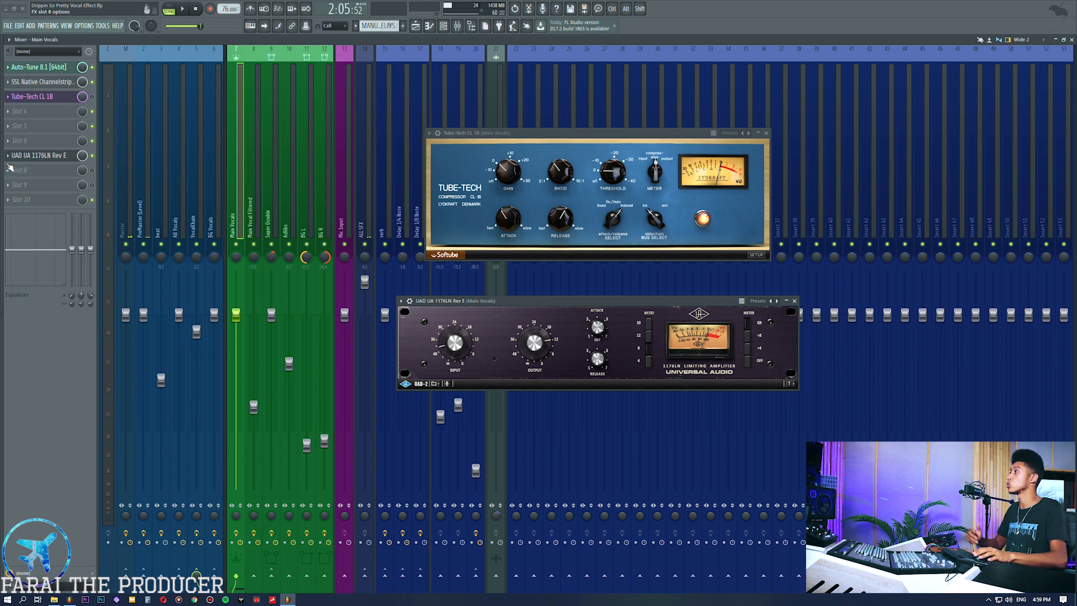
pyautogui.click(27, 97)
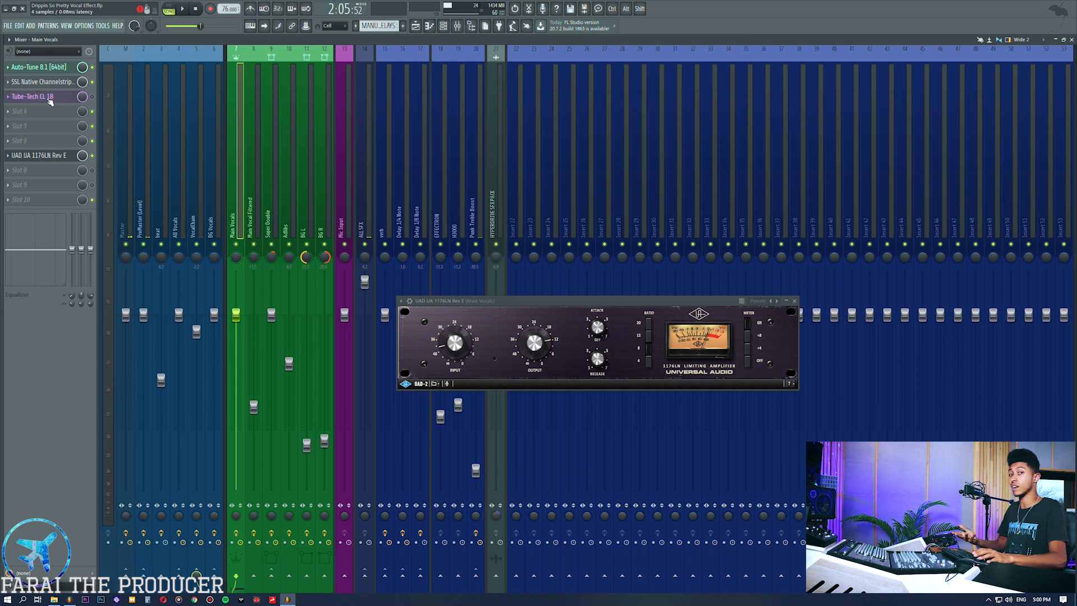
pyautogui.click(34, 155)
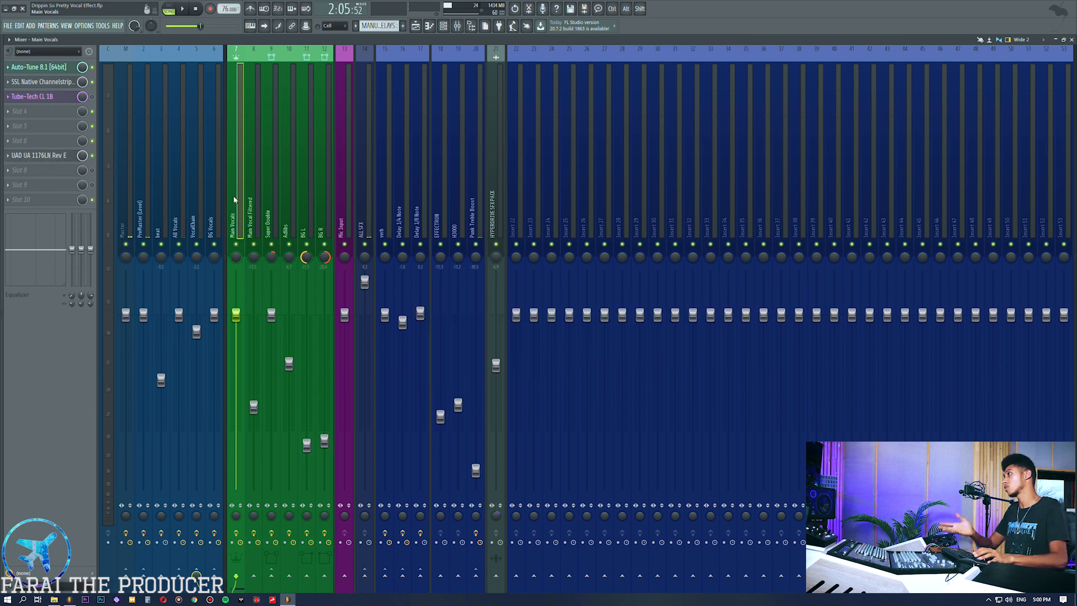
# Step: Open Farai's Vocal Enhancer on the VocalChain bus and enlarge its window to show all controls
pyautogui.click(203, 169)
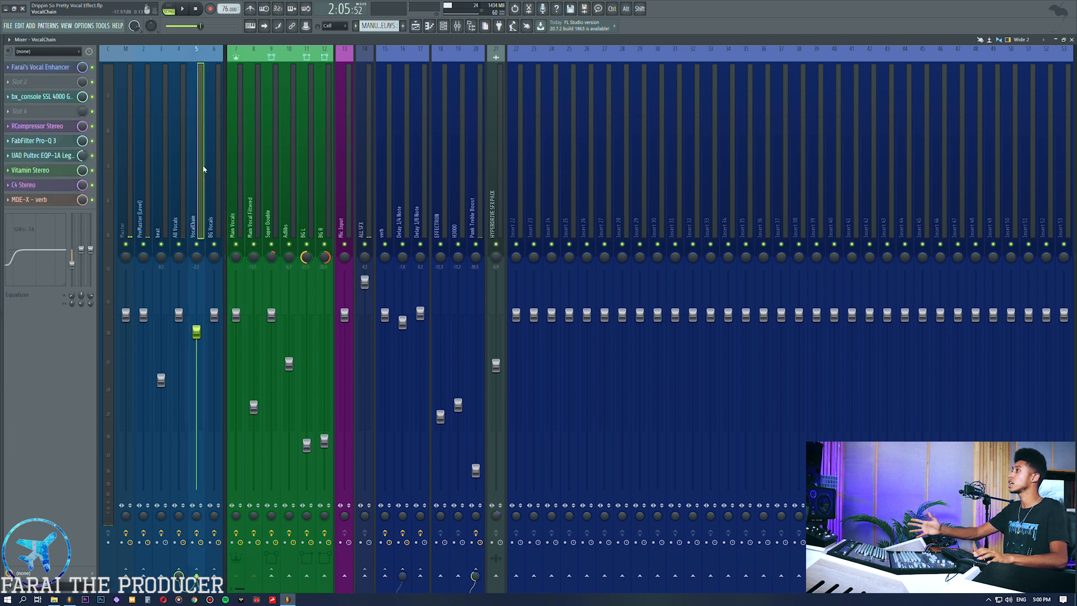
pyautogui.click(48, 67)
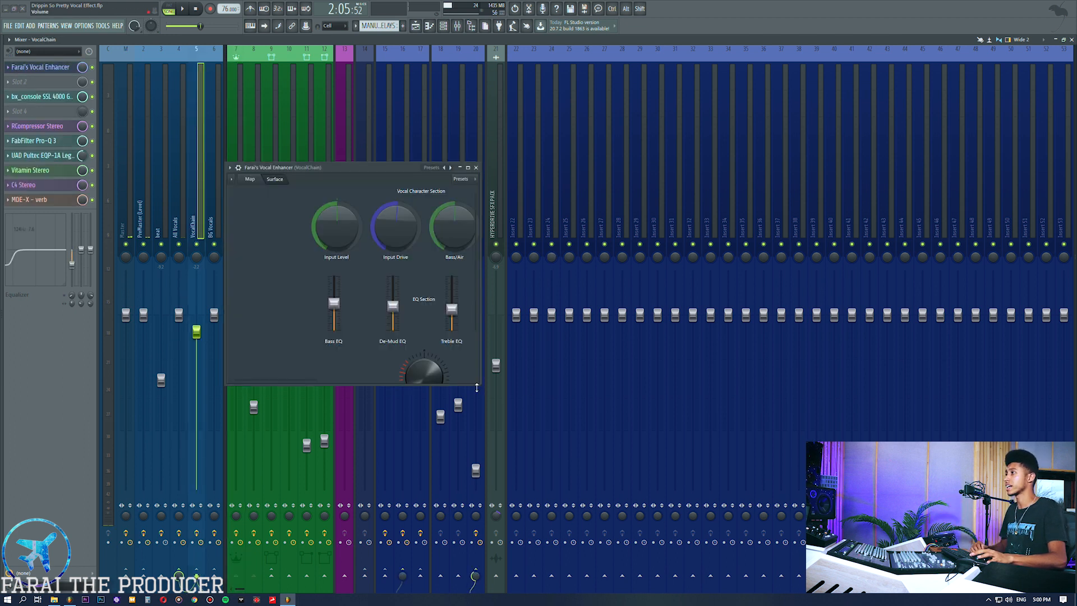
pyautogui.moveTo(476, 387); pyautogui.dragTo(626, 418)
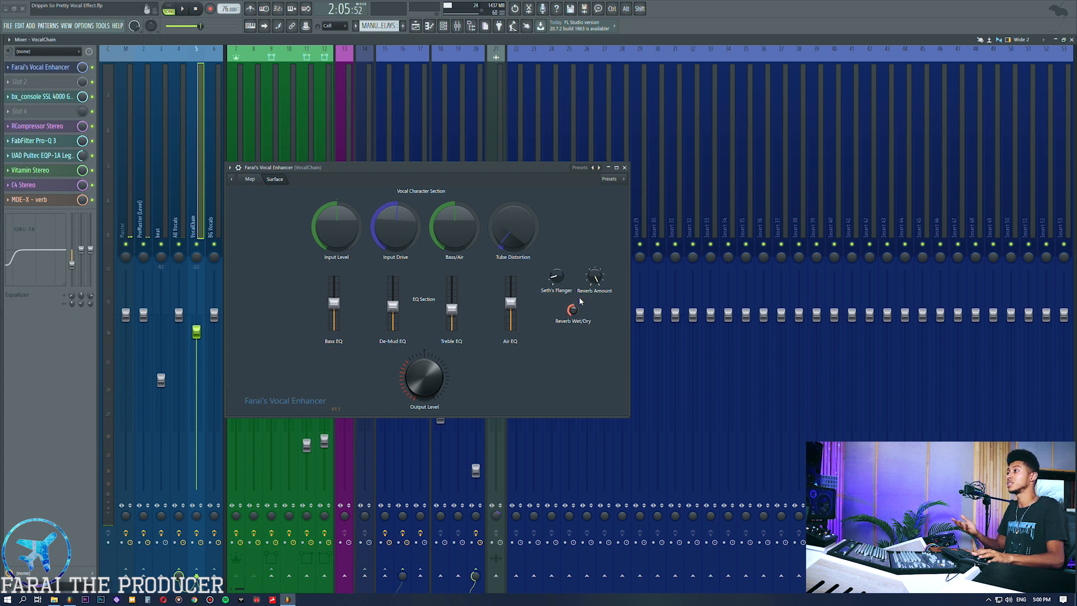
# Step: Play the soloed vocal briefly and move the Farai's Vocal Enhancer window clear of the vocal mixer tracks
pyautogui.press('space')
pyautogui.moveTo(473, 168); pyautogui.dragTo(630, 164)
pyautogui.press('space')
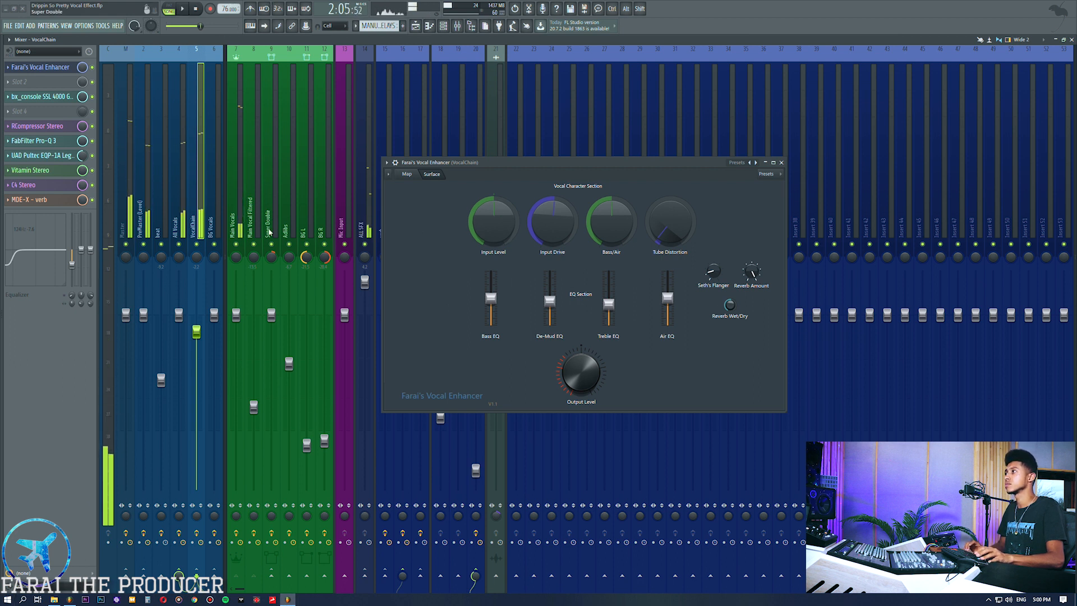
pyautogui.moveTo(432, 163); pyautogui.dragTo(477, 175)
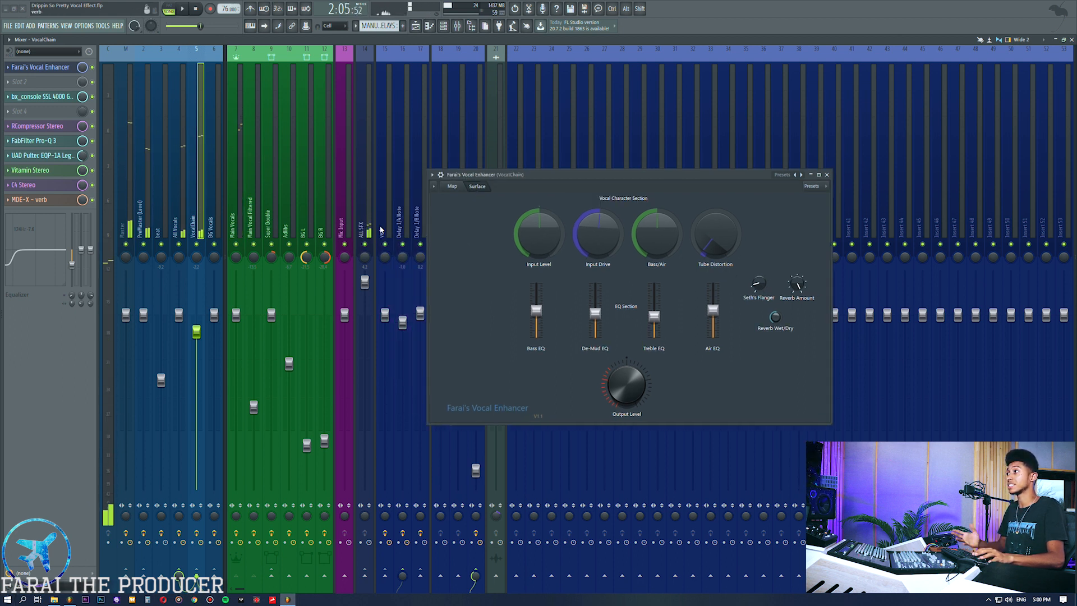
# Step: Play the soloed vocal through VocalChain repeatedly to compare it without and with Farai's Vocal Enhancer
pyautogui.click(204, 221)
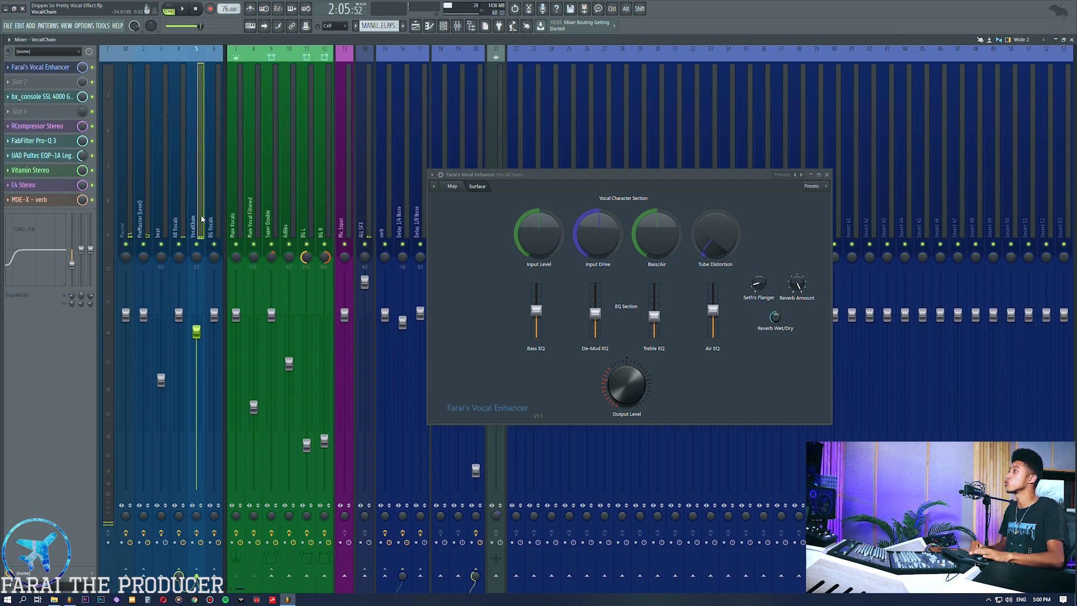
pyautogui.press('space')
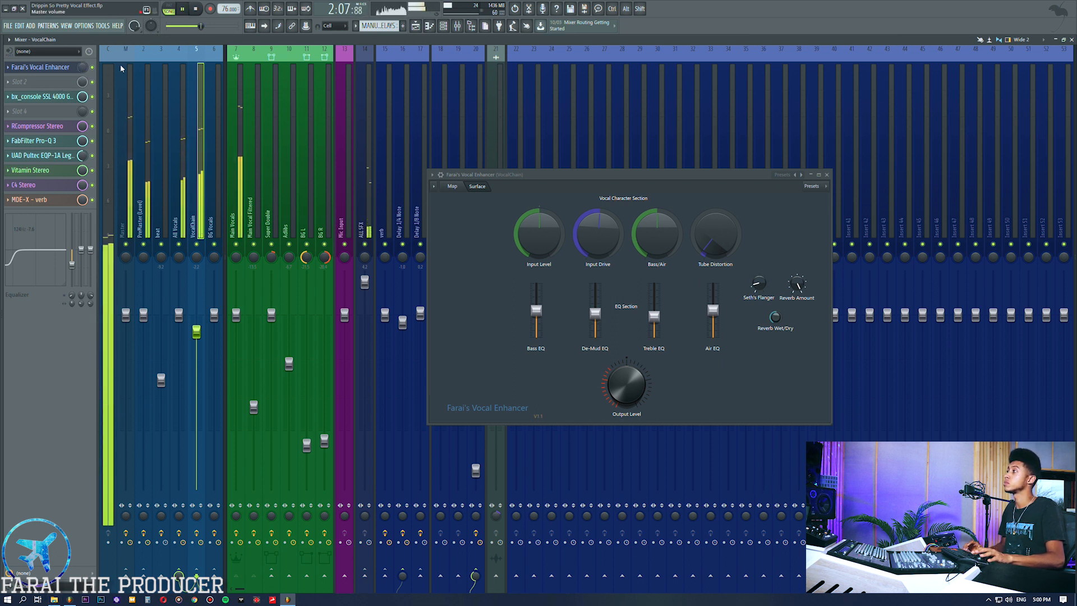
pyautogui.press('space')
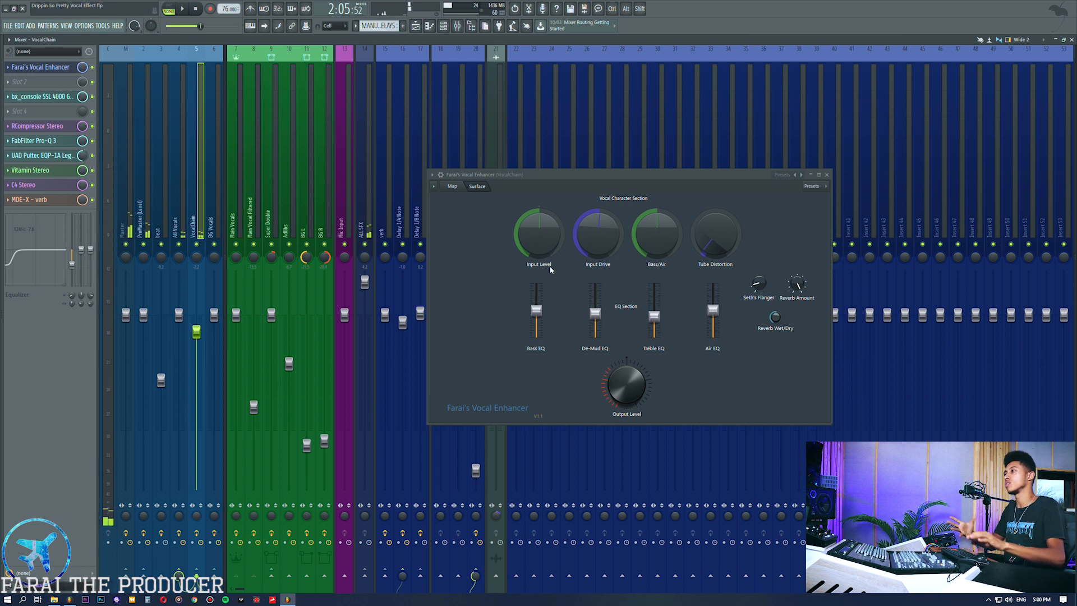
pyautogui.press('space')
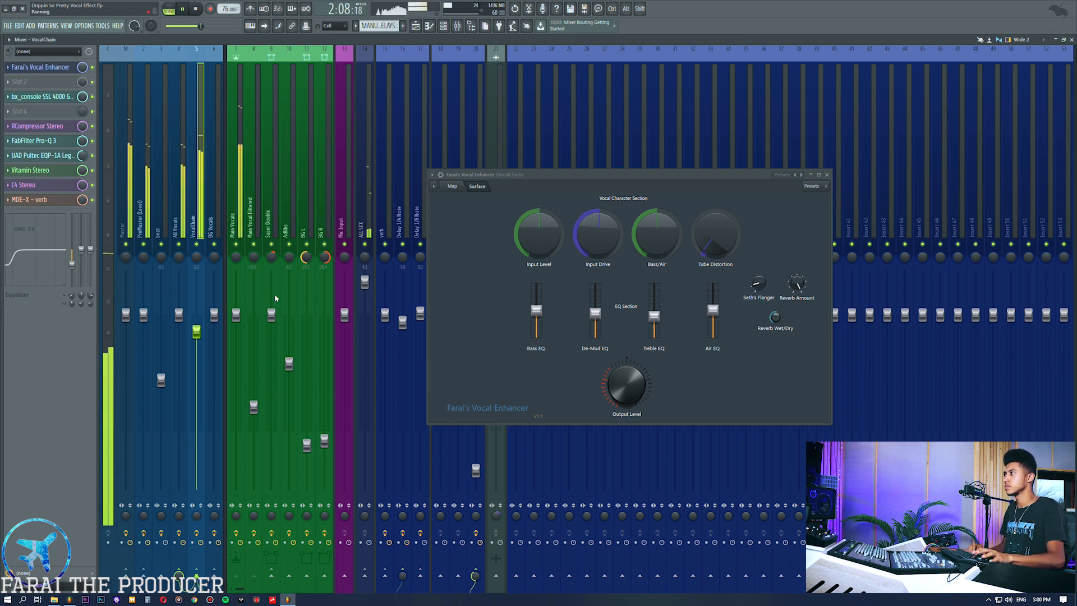
pyautogui.press('space')
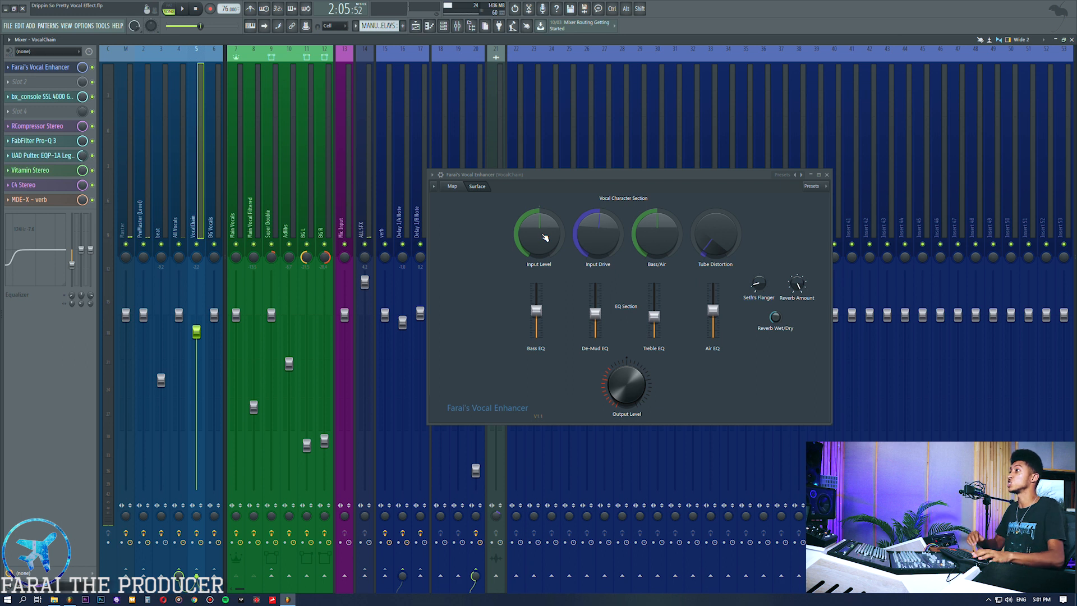
# Step: Choose the preset "1) Farai's Tube Console" in Farai's Vocal Enhancer and close the plugin
pyautogui.click(432, 174)
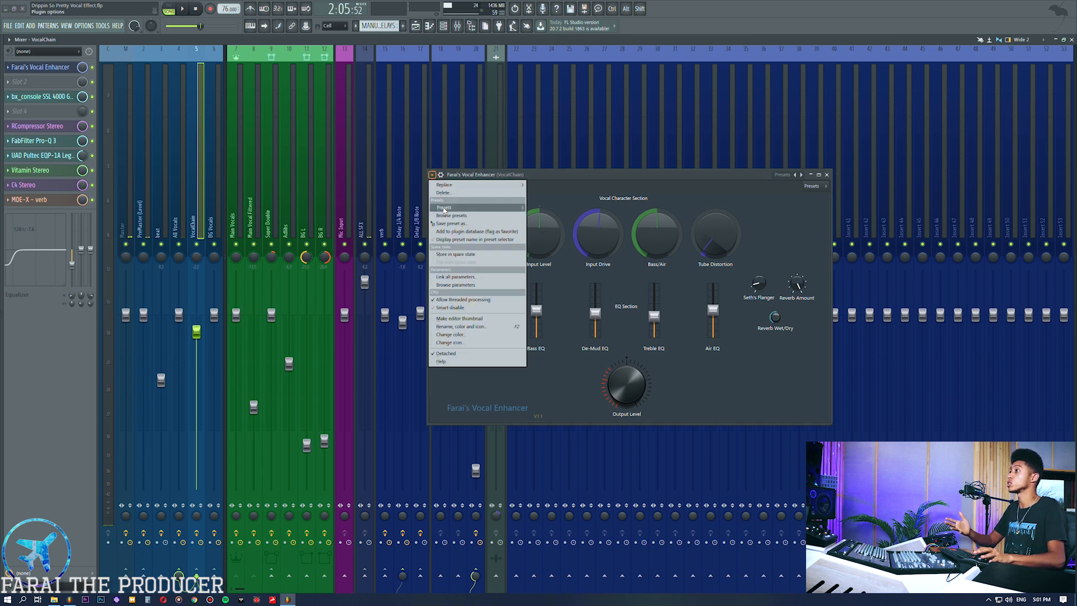
pyautogui.moveTo(444, 210)
pyautogui.moveTo(560, 137)
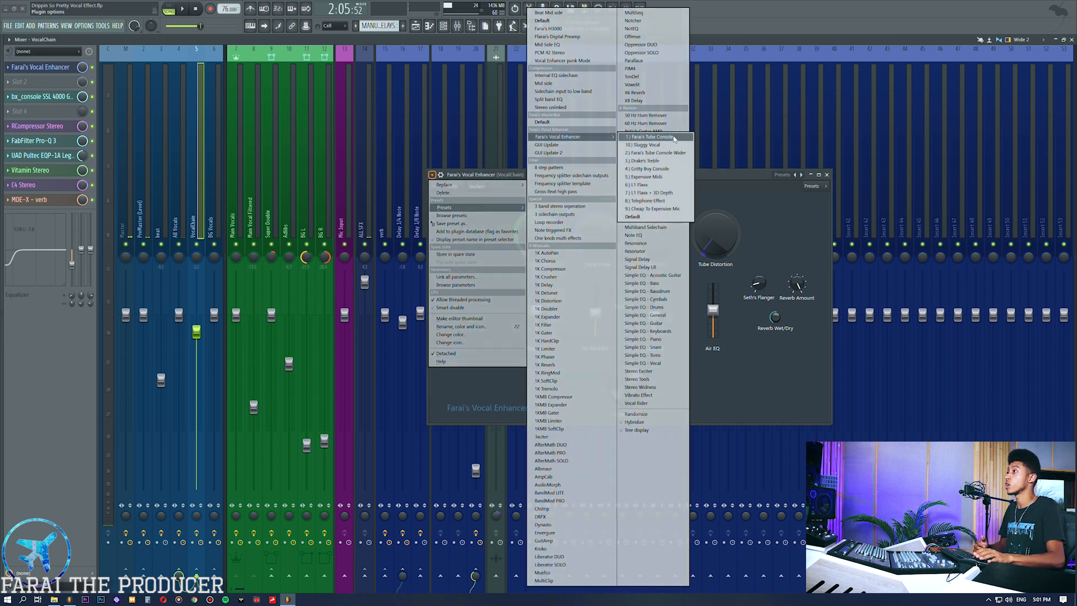
pyautogui.click(650, 137)
pyautogui.click(50, 69)
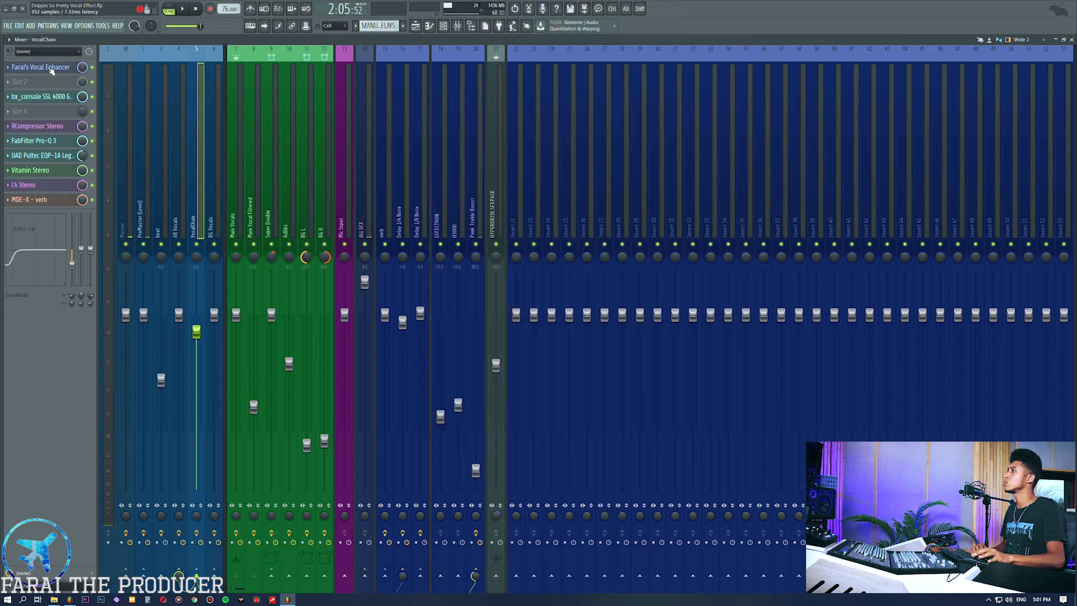
# Step: Open bx_console SSL 4000 G on the VocalChain bus and move its window to show all controls
pyautogui.click(50, 98)
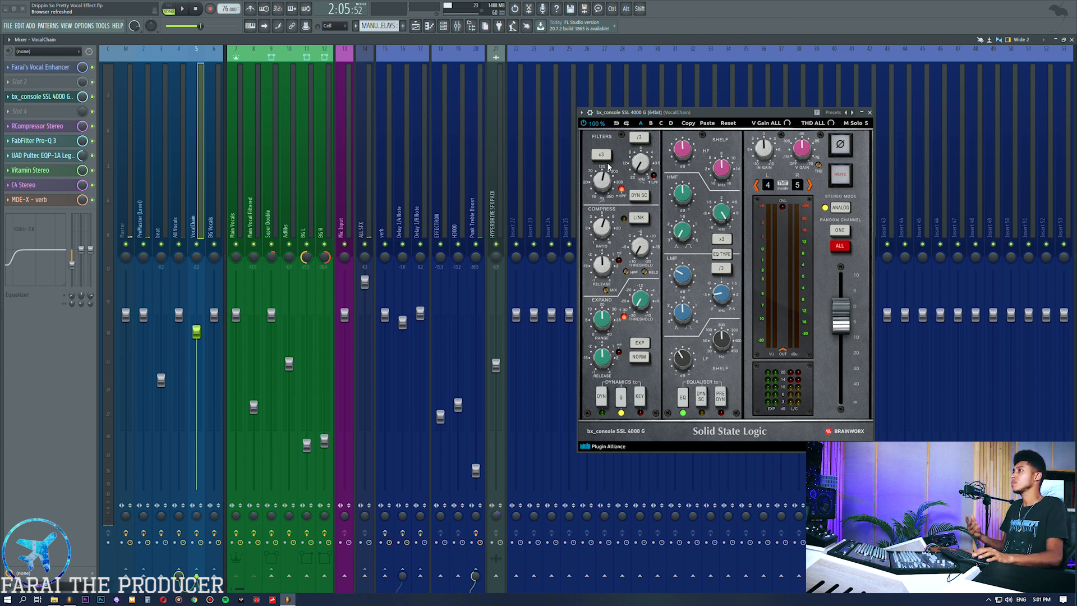
pyautogui.moveTo(650, 112); pyautogui.dragTo(601, 93)
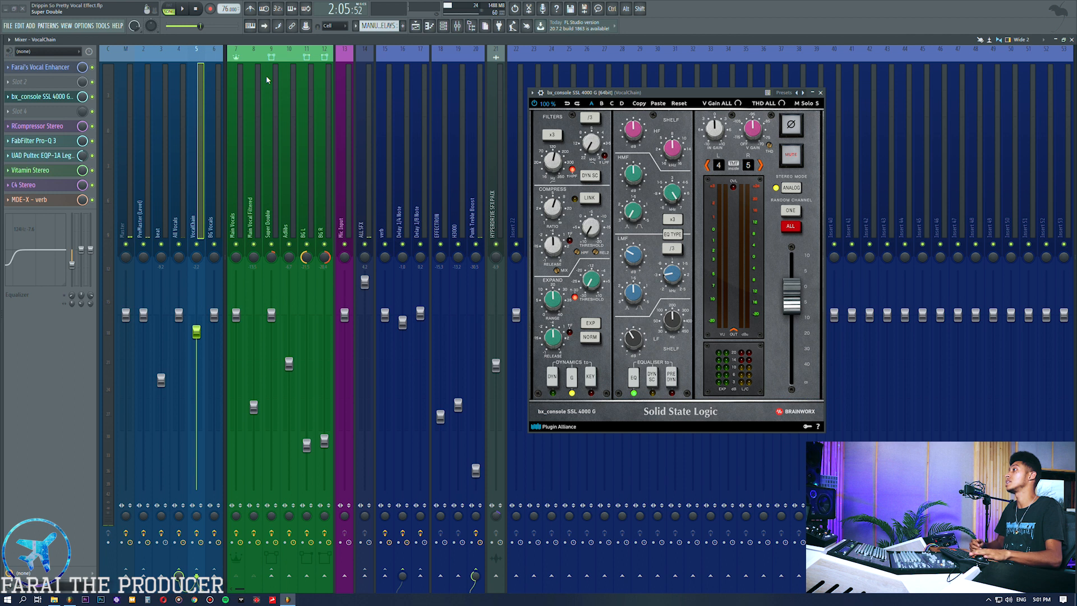
pyautogui.click(39, 82)
pyautogui.moveTo(131, 137)
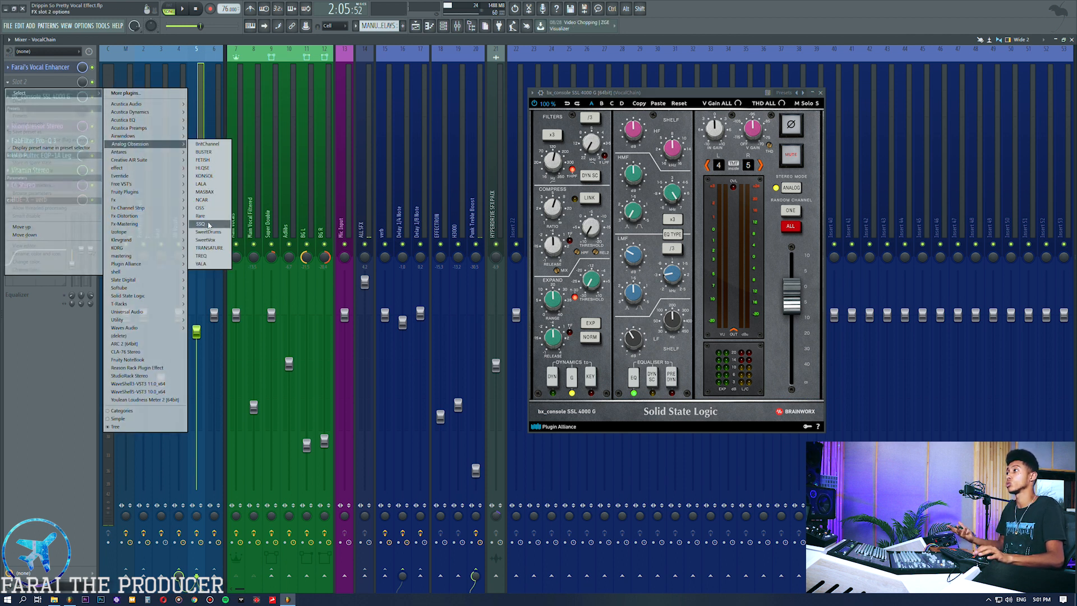
pyautogui.click(660, 95)
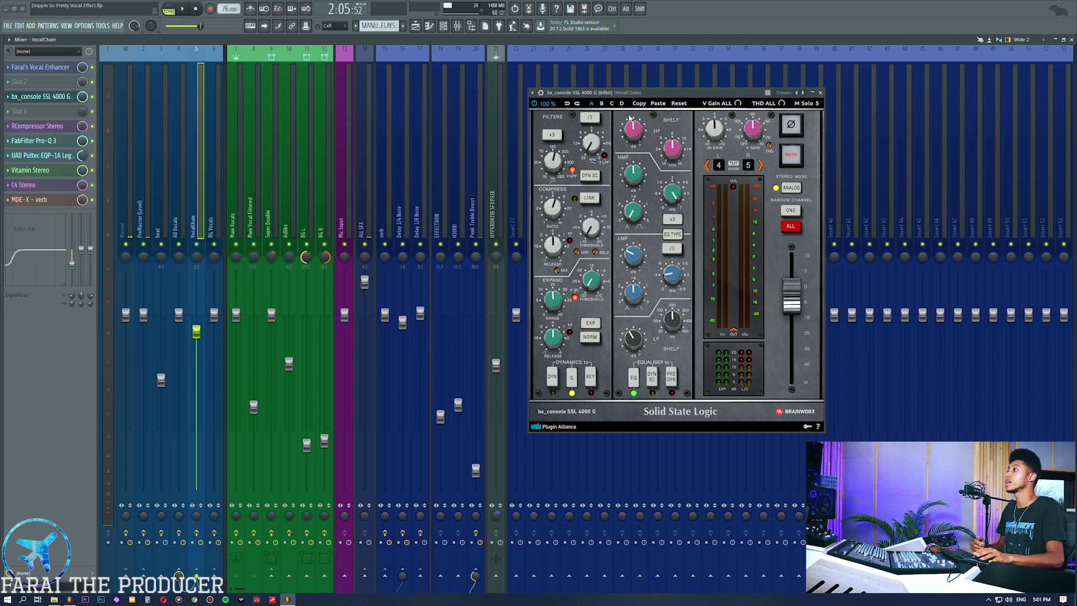
# Step: Examine the filter, low, low-mid and high-mid EQ and output fader settings in bx_console SSL 4000 G
pyautogui.moveTo(553, 163)
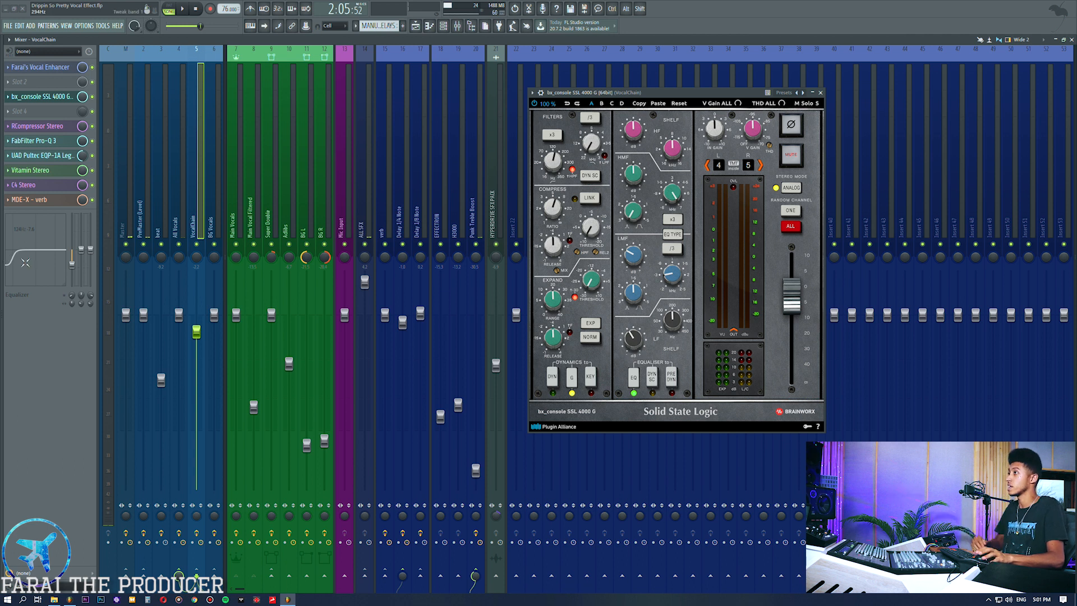
pyautogui.moveTo(675, 275)
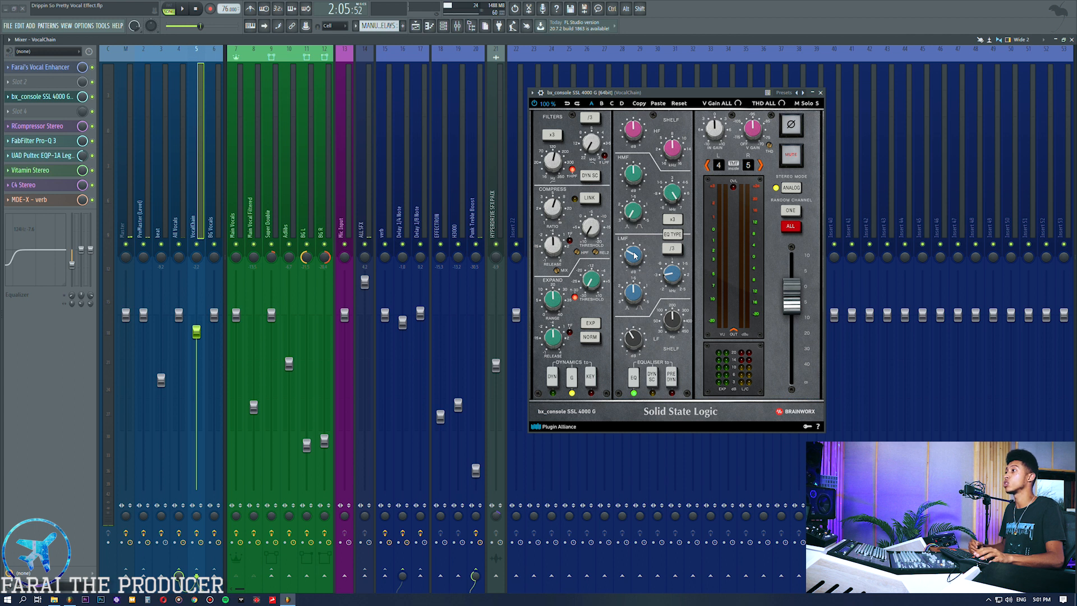
pyautogui.moveTo(675, 275); pyautogui.dragTo(681, 297)
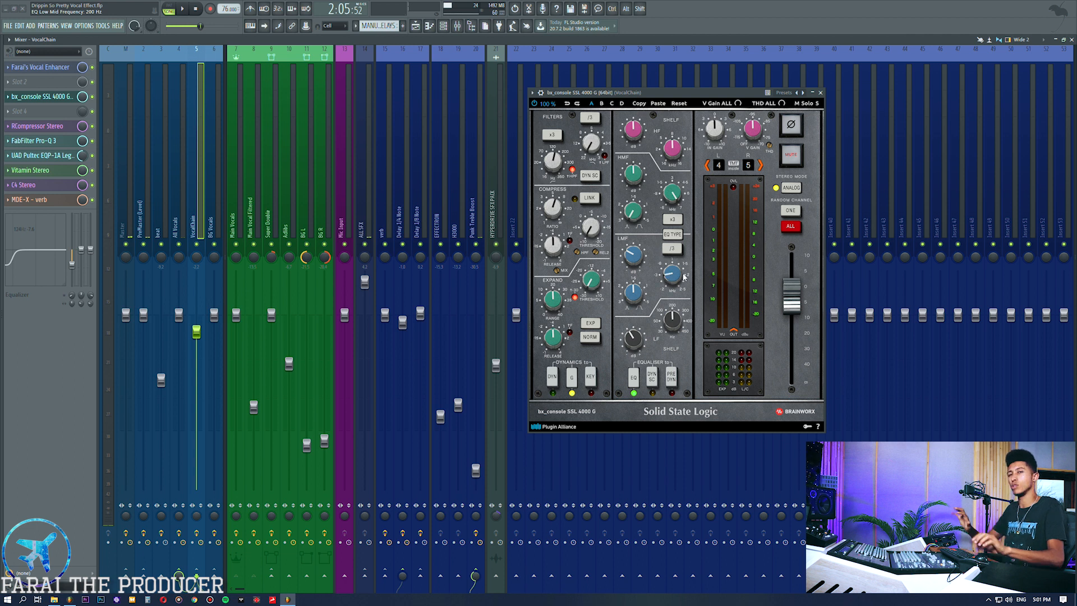
pyautogui.moveTo(674, 322); pyautogui.dragTo(681, 308)
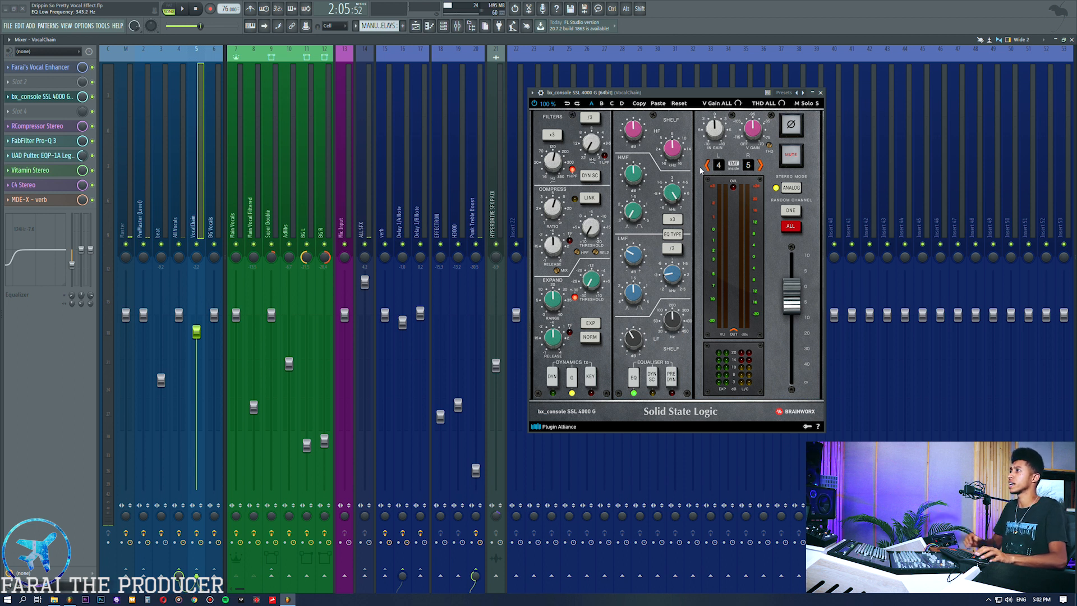
pyautogui.click(673, 224)
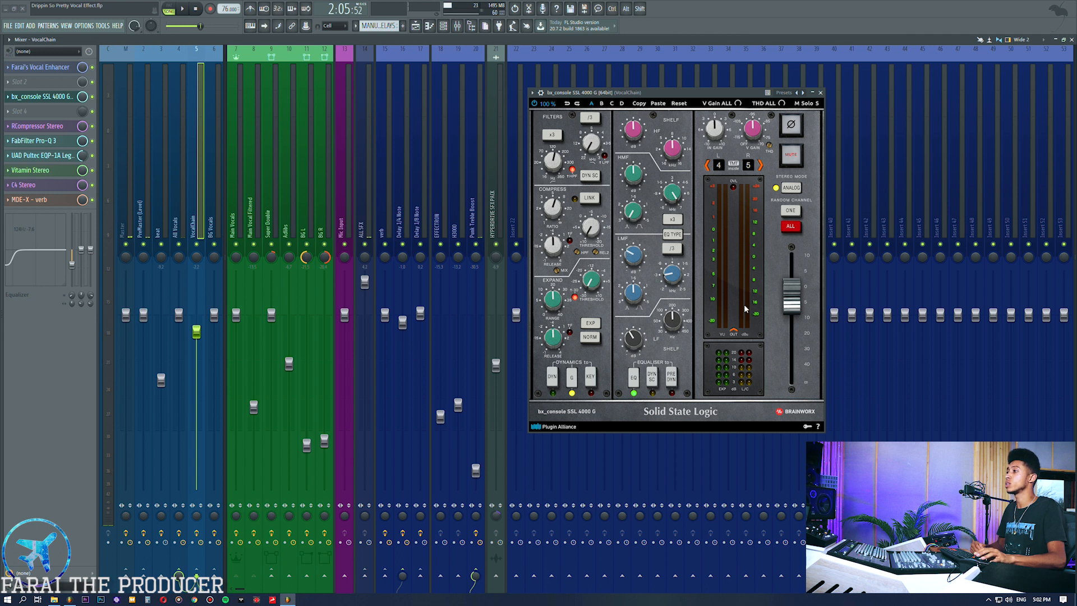
pyautogui.moveTo(793, 312)
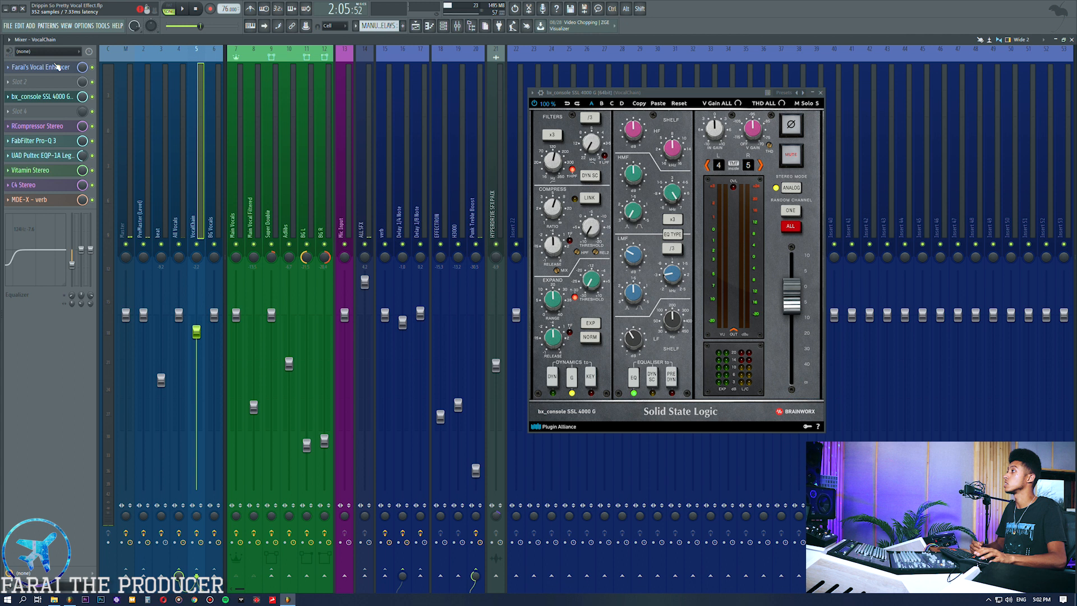
# Step: Close bx_console SSL 4000 G, open RCompressor Stereo on the VocalChain bus and place its window beside the vocal tracks
pyautogui.click(63, 97)
pyautogui.click(50, 72)
pyautogui.click(51, 74)
pyautogui.click(53, 126)
pyautogui.moveTo(458, 203); pyautogui.dragTo(488, 162)
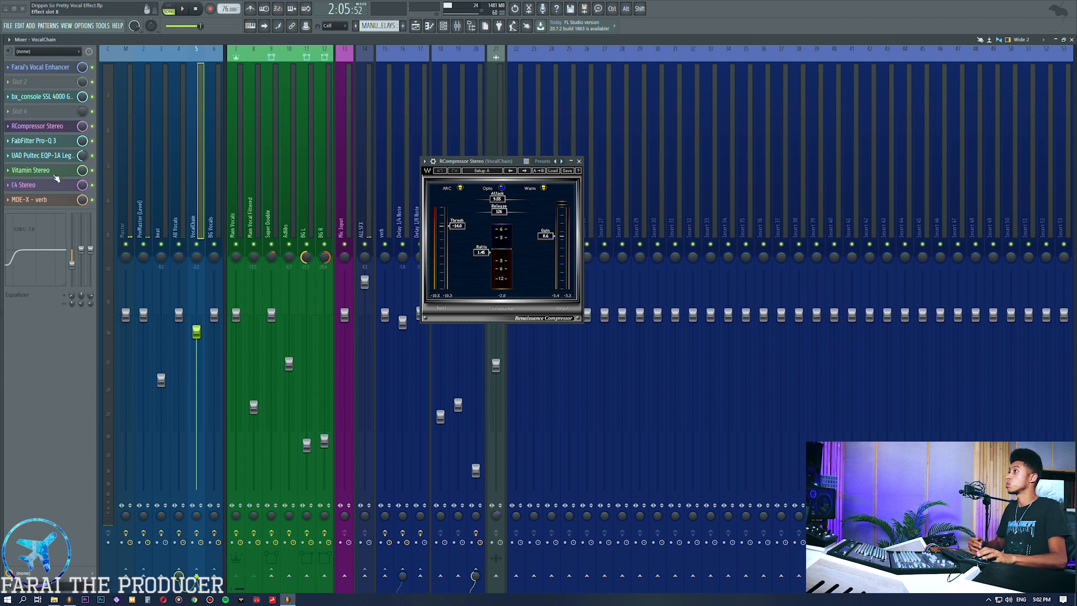
pyautogui.moveTo(476, 161); pyautogui.dragTo(459, 122)
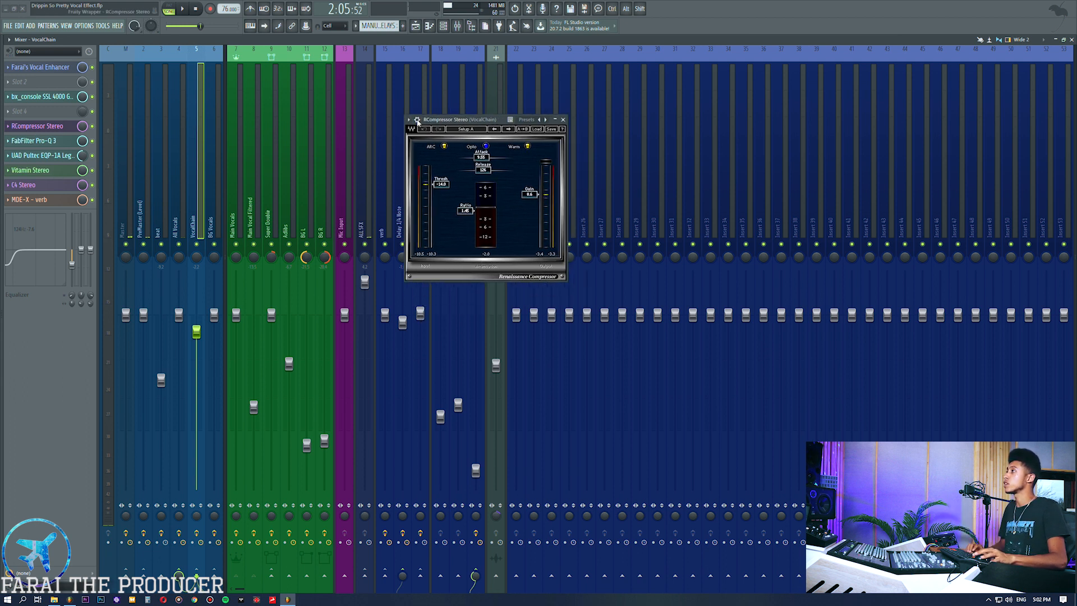
# Step: Unsolo the Main Vocal track in the playlist and play the full mix with RCompressor Stereo in view
pyautogui.press('space')
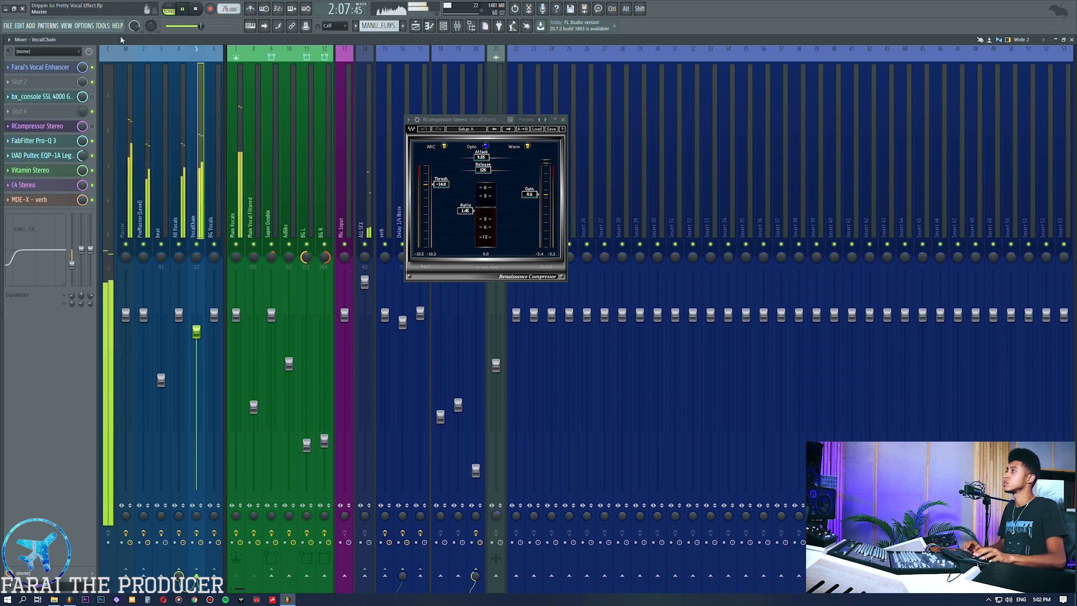
pyautogui.press('F5')
pyautogui.press('space')
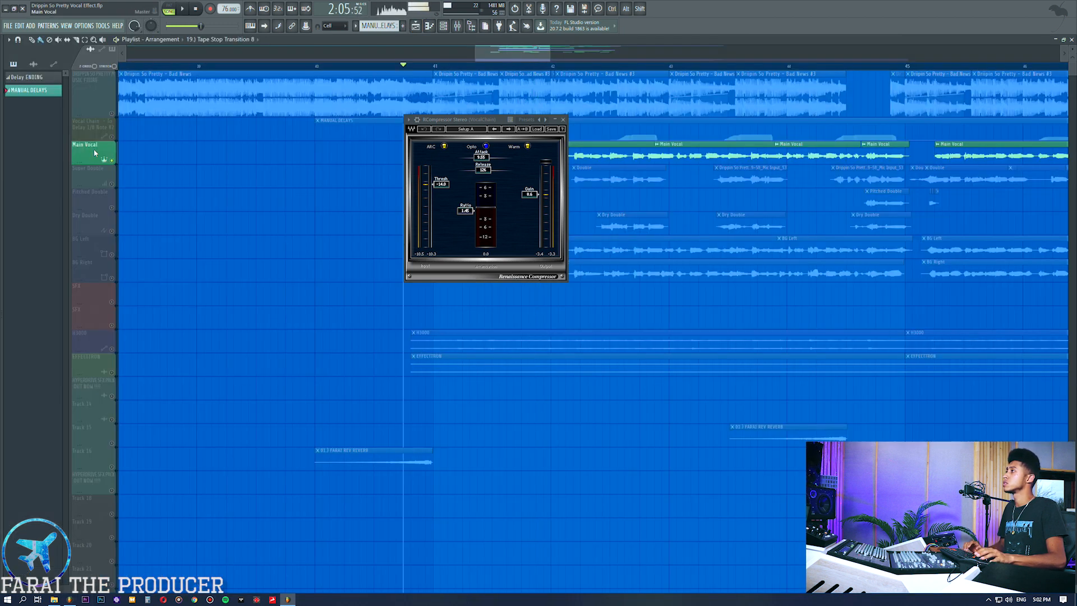
pyautogui.rightClick(111, 161)
pyautogui.press('space')
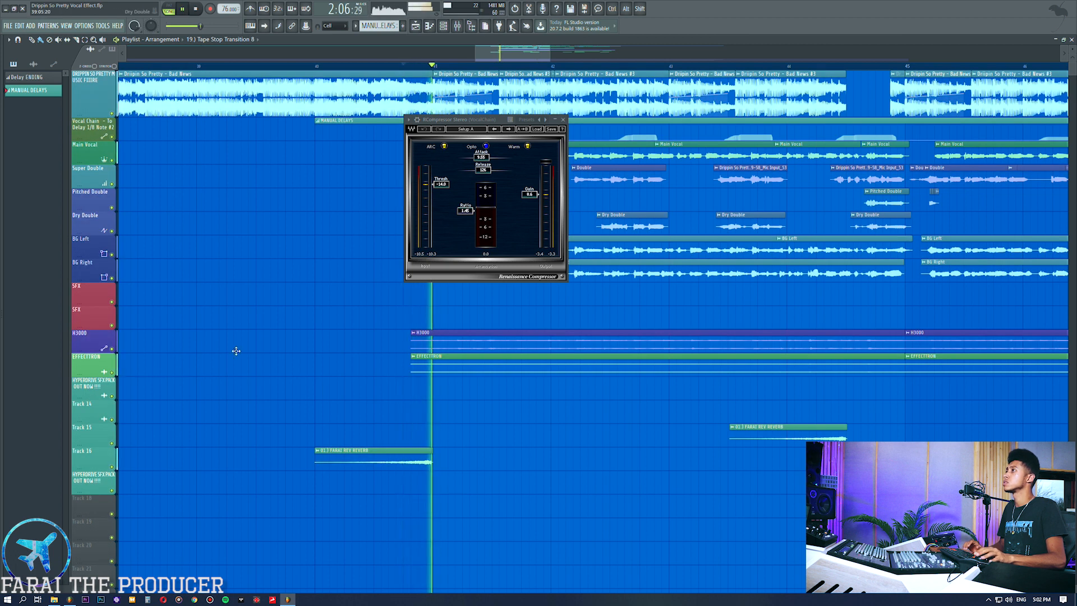
pyautogui.press('F9')
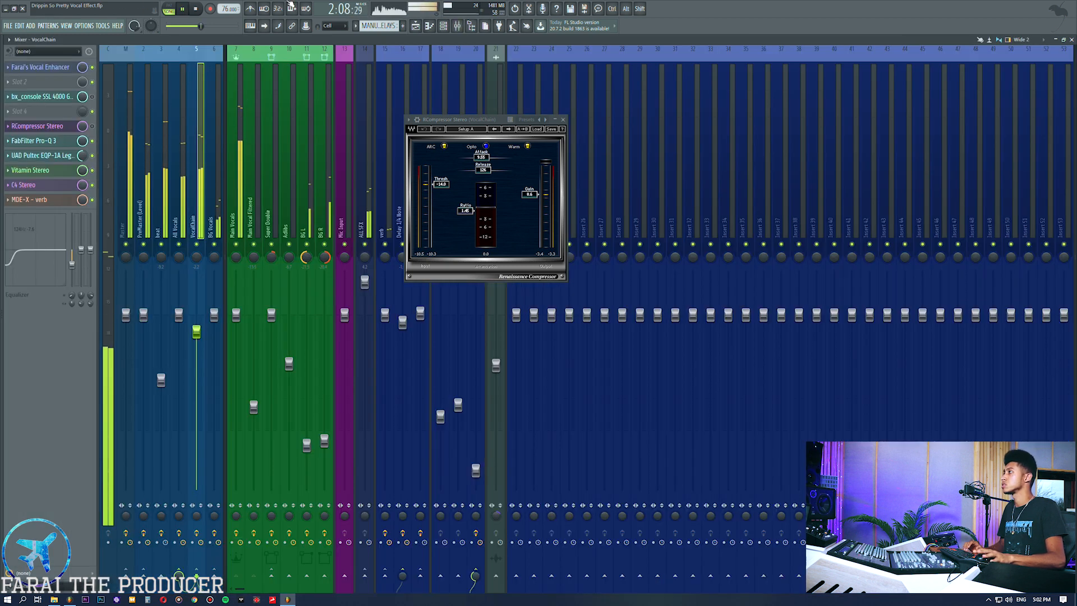
pyautogui.press('space')
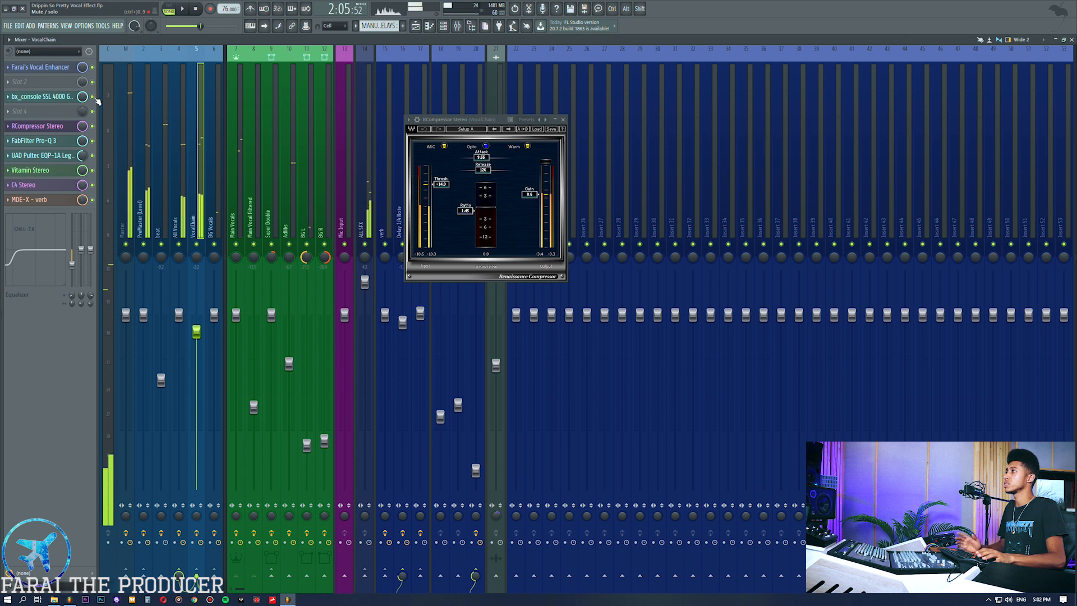
# Step: Play the full mix with bx_console SSL 4000 G and RCompressor Stereo arranged side by side to watch their meters
pyautogui.click(35, 97)
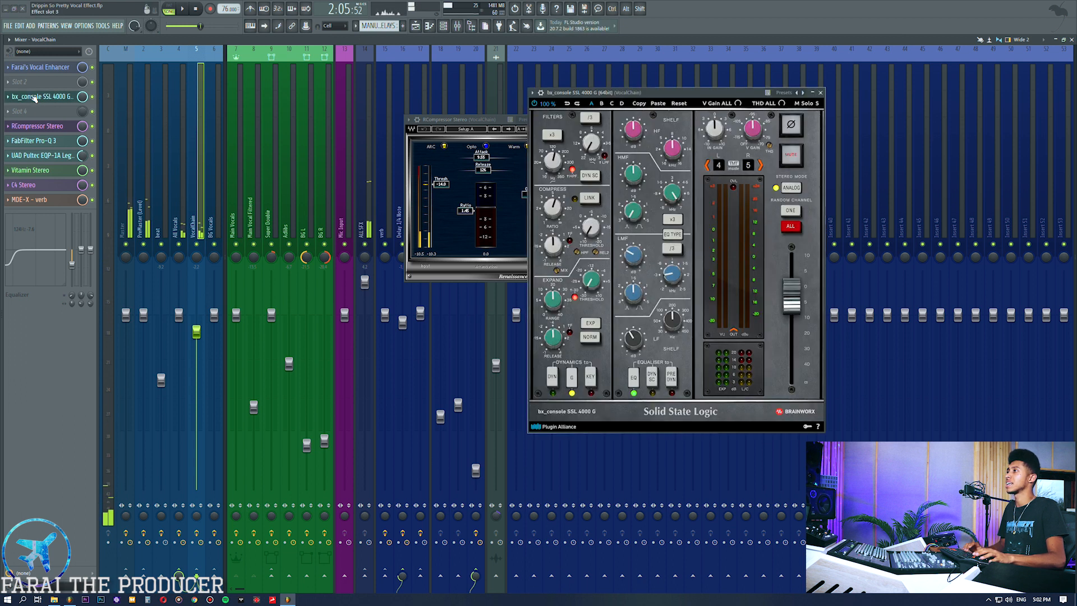
pyautogui.click(182, 7)
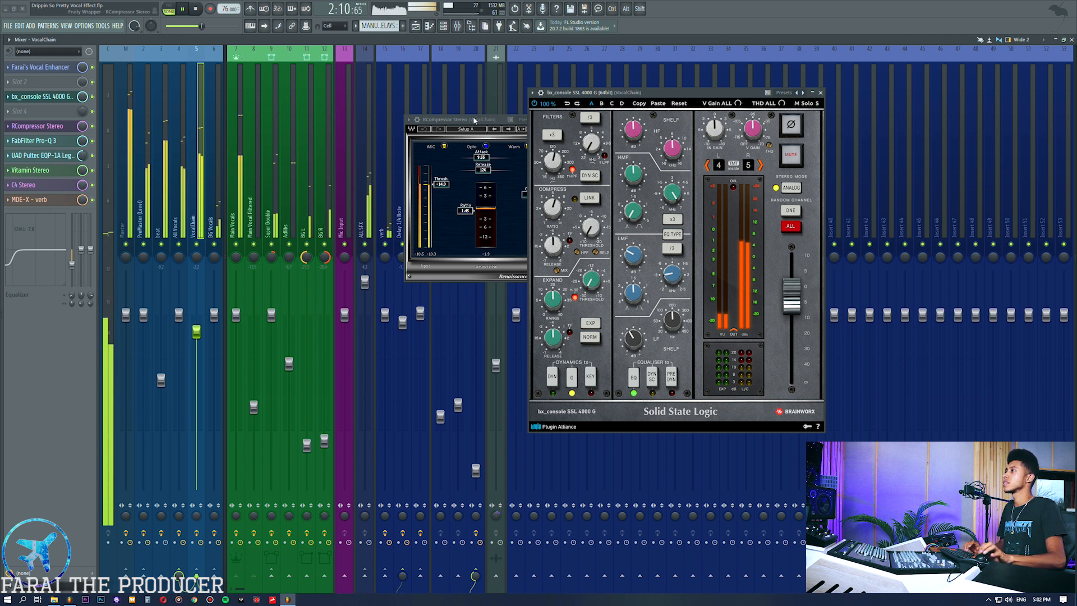
pyautogui.moveTo(473, 120); pyautogui.dragTo(417, 150)
pyautogui.press('space')
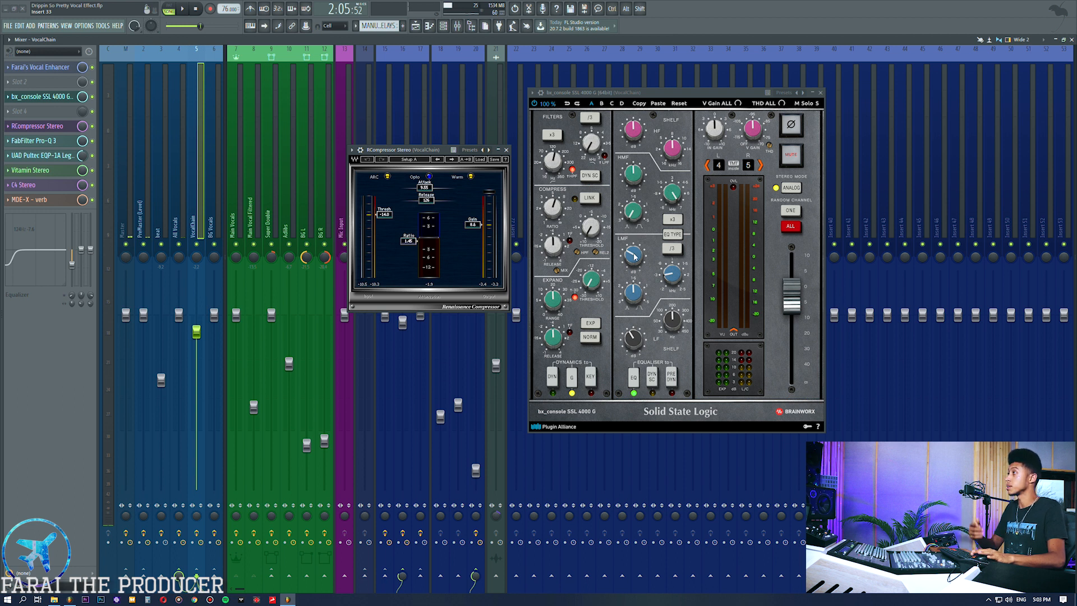
# Step: Close RCompressor Stereo and bx_console SSL 4000 G, open FabFilter Pro-Q 3 on VocalChain and move its window up
pyautogui.click(38, 128)
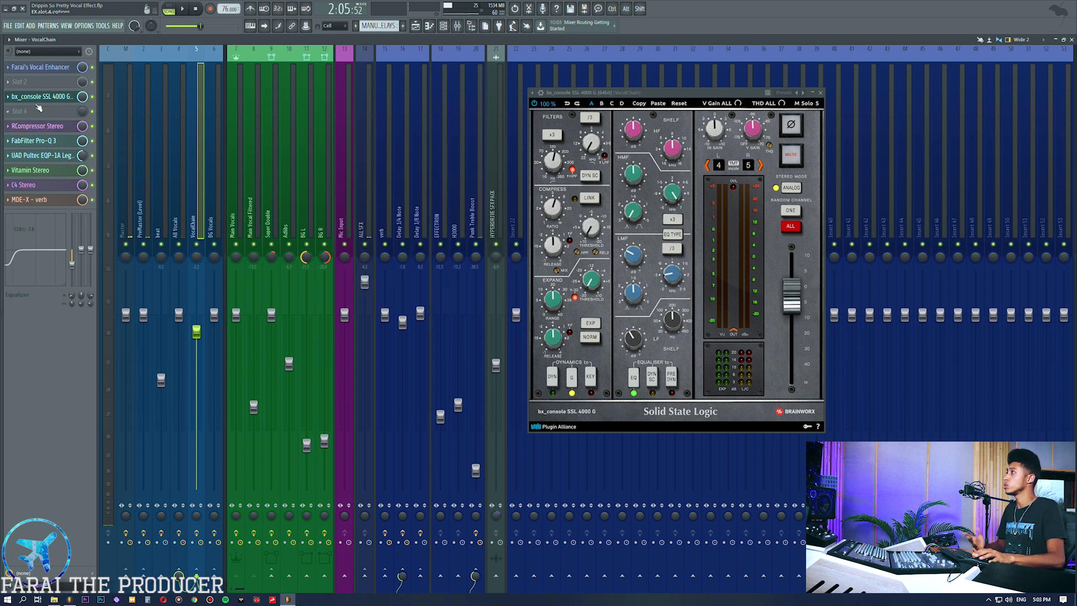
pyautogui.click(38, 99)
pyautogui.click(38, 140)
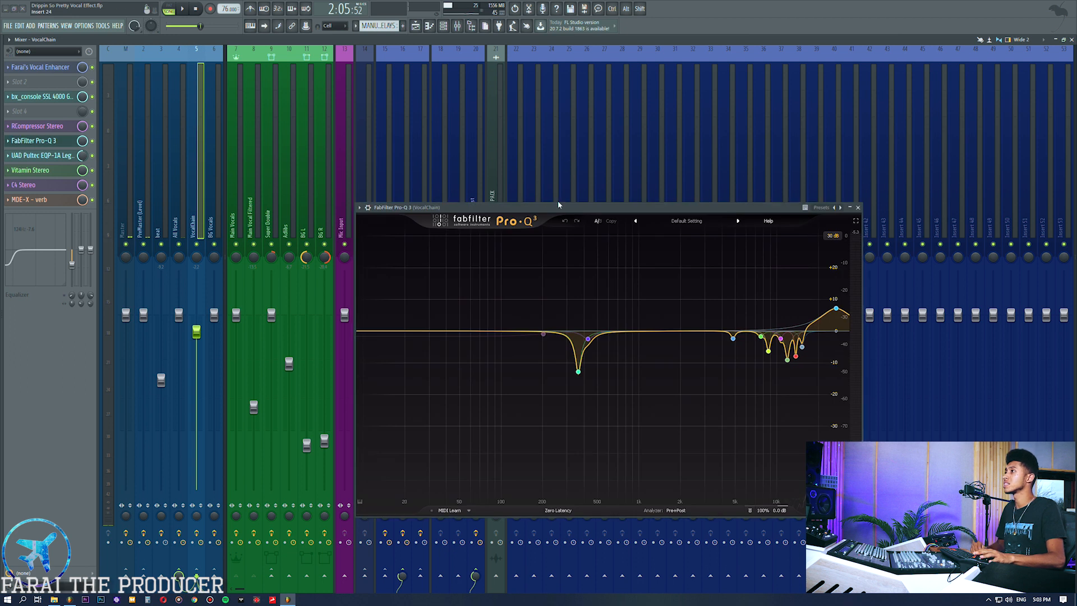
pyautogui.moveTo(558, 205); pyautogui.dragTo(551, 156)
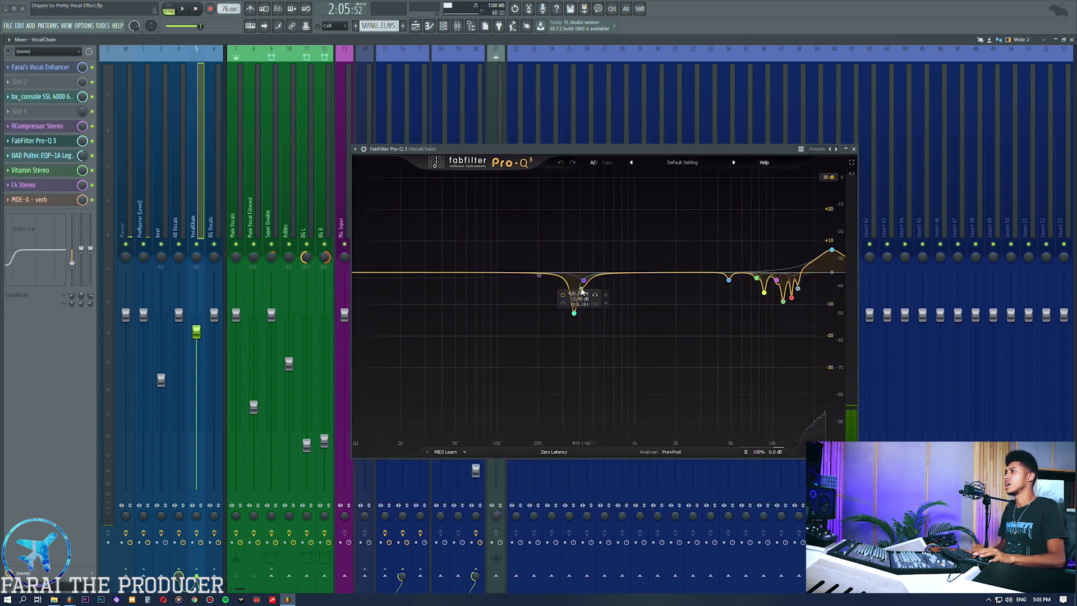
# Step: Try sweeping a narrow, boosted temporary band through the low mids in FabFilter Pro-Q 3
pyautogui.moveTo(575, 314)
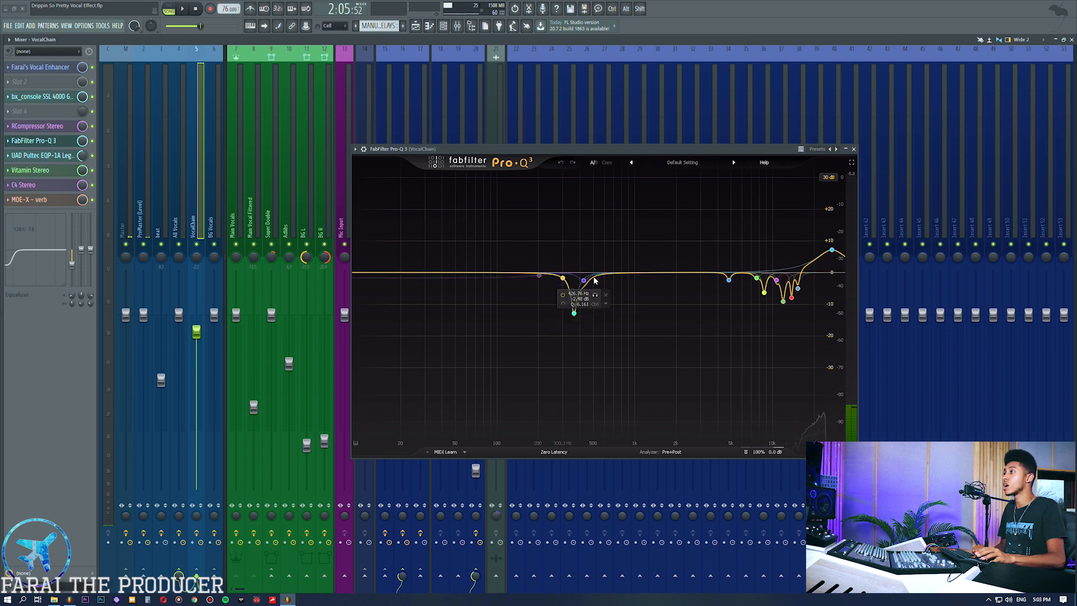
pyautogui.moveTo(648, 273); pyautogui.dragTo(563, 176)
pyautogui.scroll(10, 647, 263)
pyautogui.click(566, 191)
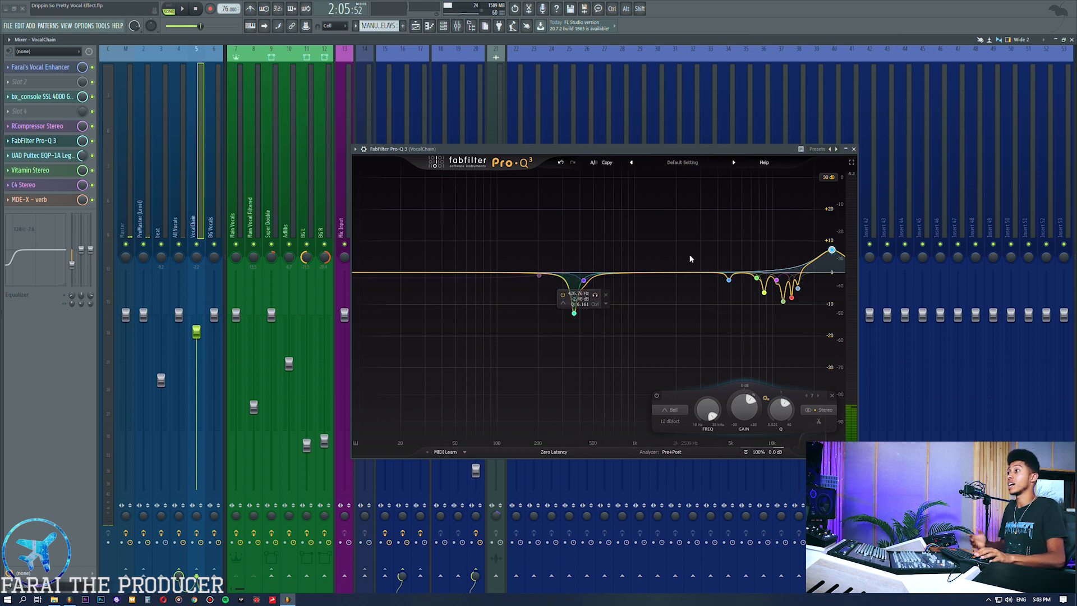
# Step: Examine the low-mid cut bands, the narrow high-frequency cuts and the top-end boost in FabFilter Pro-Q 3
pyautogui.moveTo(694, 242); pyautogui.dragTo(811, 310)
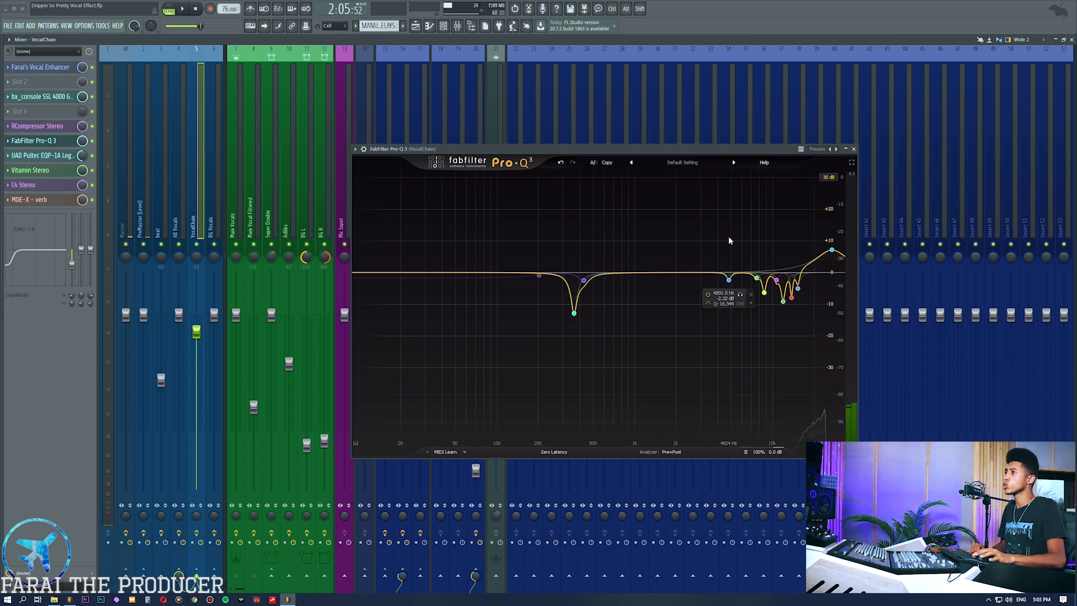
pyautogui.moveTo(501, 237); pyautogui.dragTo(632, 358)
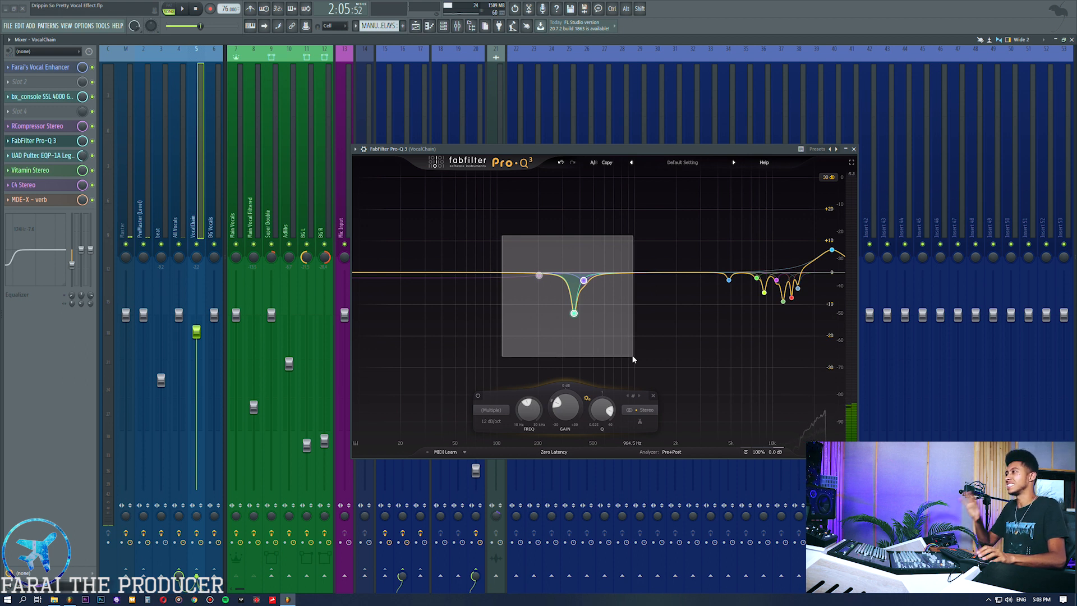
pyautogui.moveTo(631, 354); pyautogui.dragTo(632, 355)
pyautogui.moveTo(695, 230); pyautogui.dragTo(810, 335)
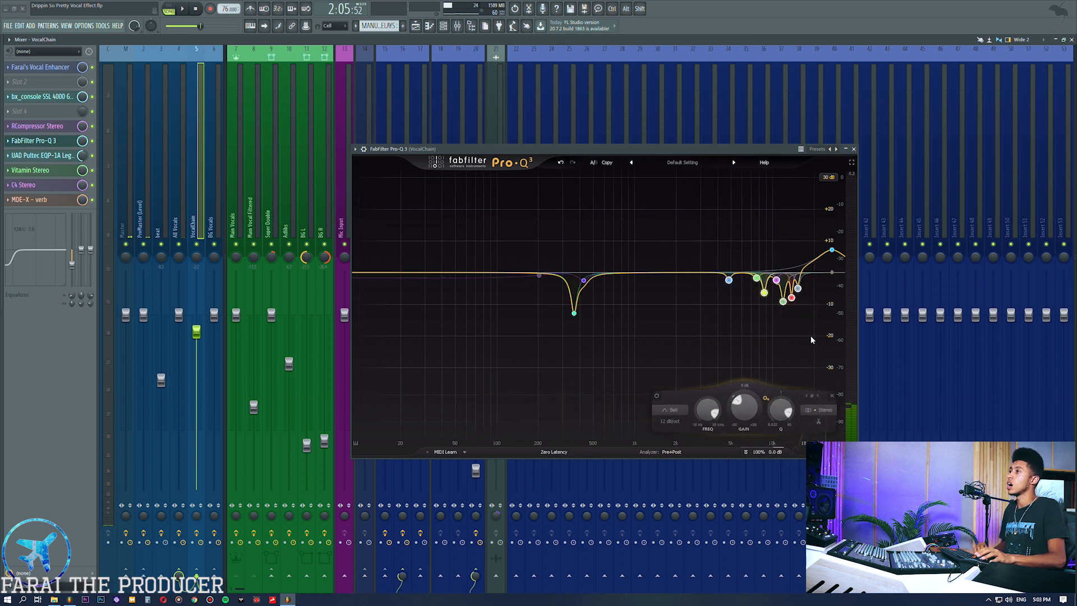
pyautogui.moveTo(760, 271)
pyautogui.click(730, 247)
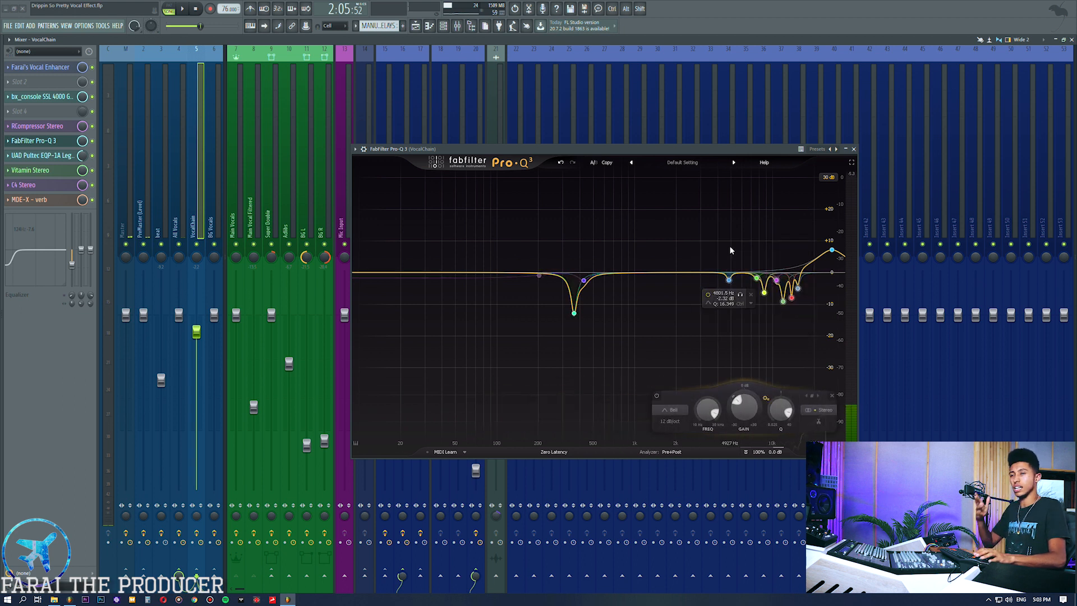
pyautogui.moveTo(766, 294)
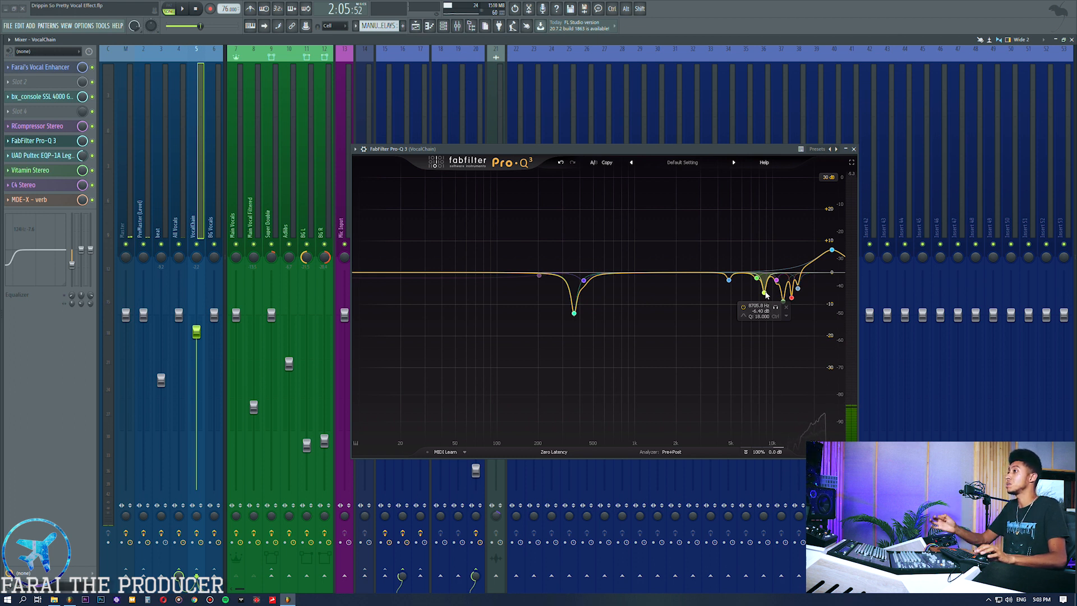
pyautogui.moveTo(772, 276)
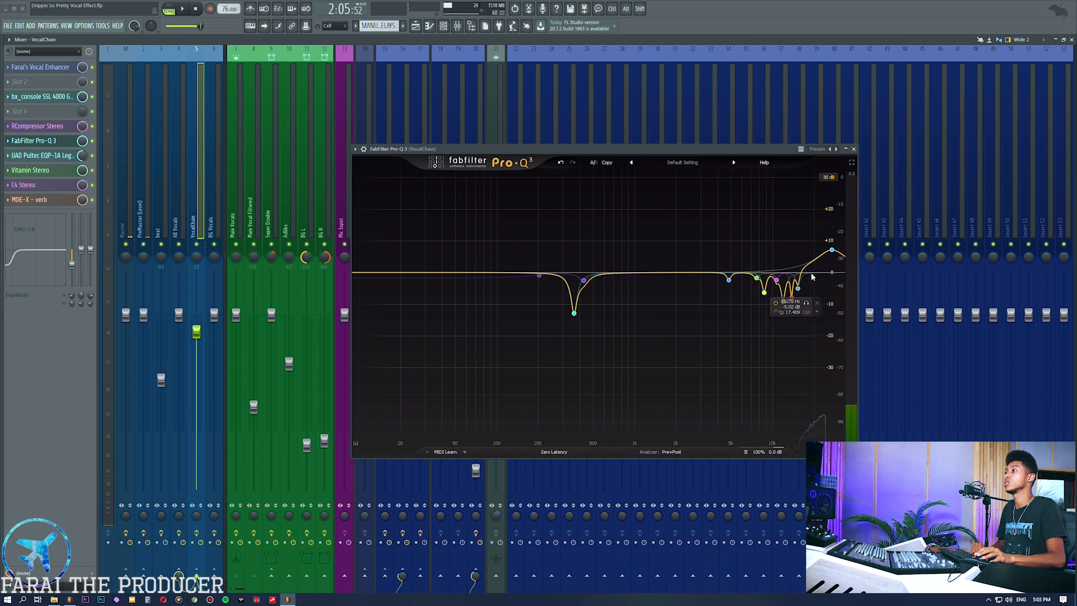
pyautogui.moveTo(820, 250)
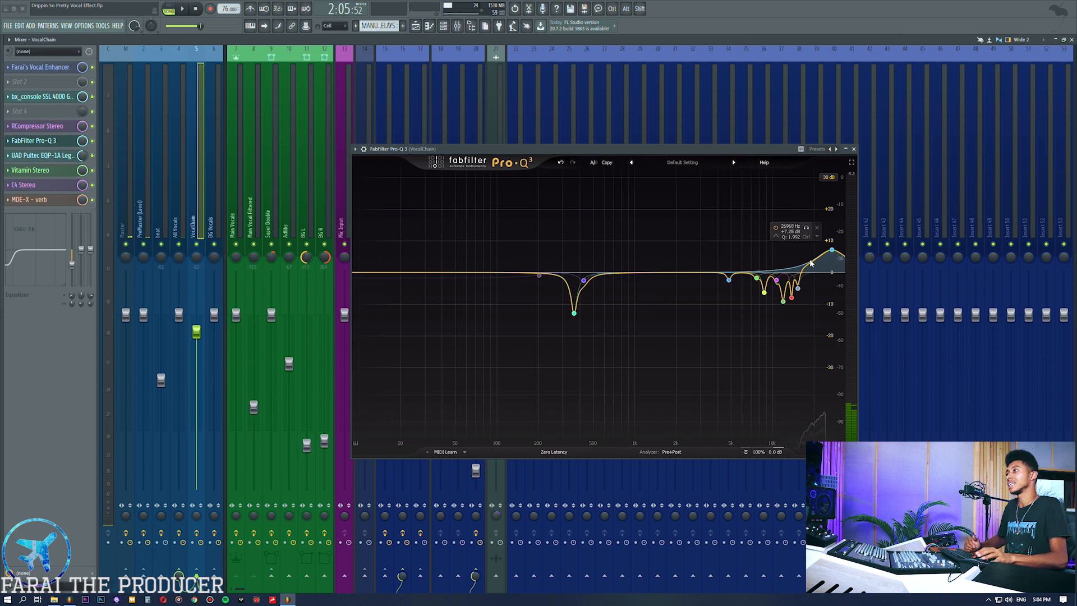
pyautogui.moveTo(802, 251); pyautogui.dragTo(820, 290)
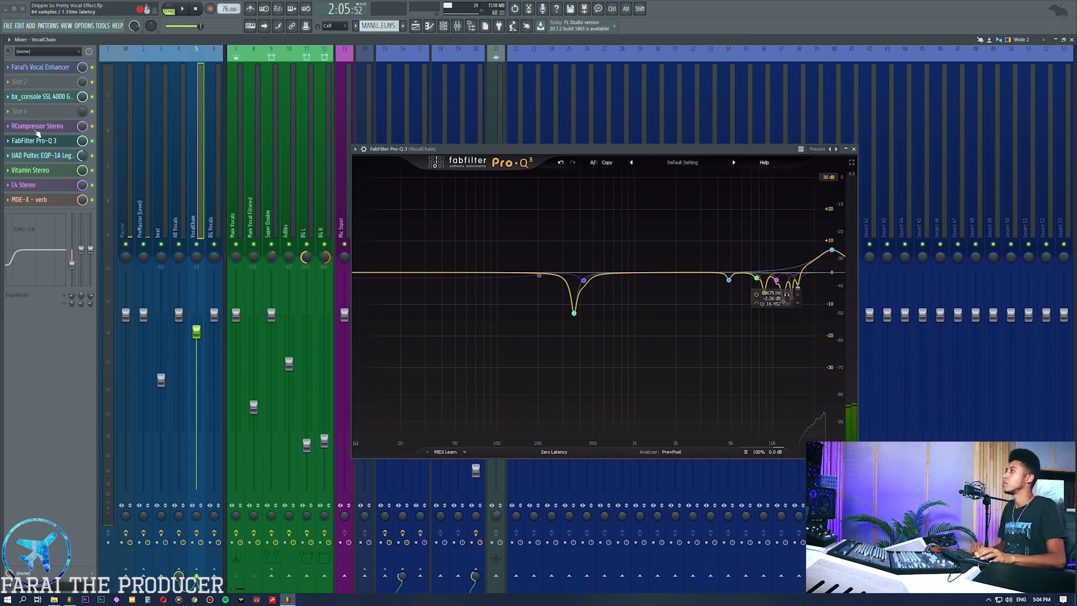
# Step: Close FabFilter Pro-Q 3, open UAD Pultec EQP-1A Legacy on the VocalChain bus and reposition its window
pyautogui.click(49, 141)
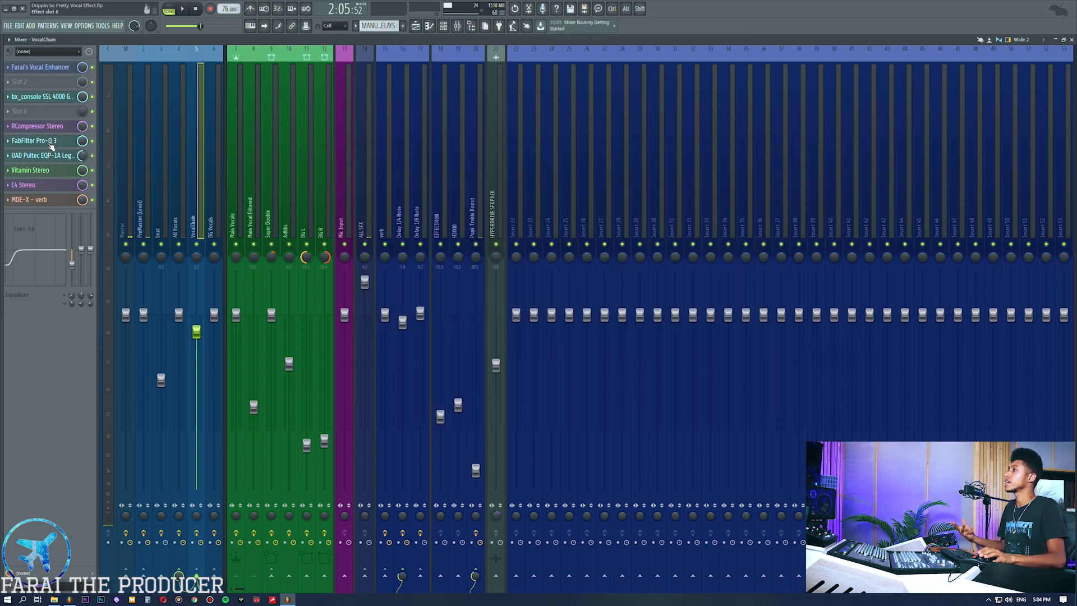
pyautogui.click(50, 156)
pyautogui.moveTo(536, 90); pyautogui.dragTo(564, 98)
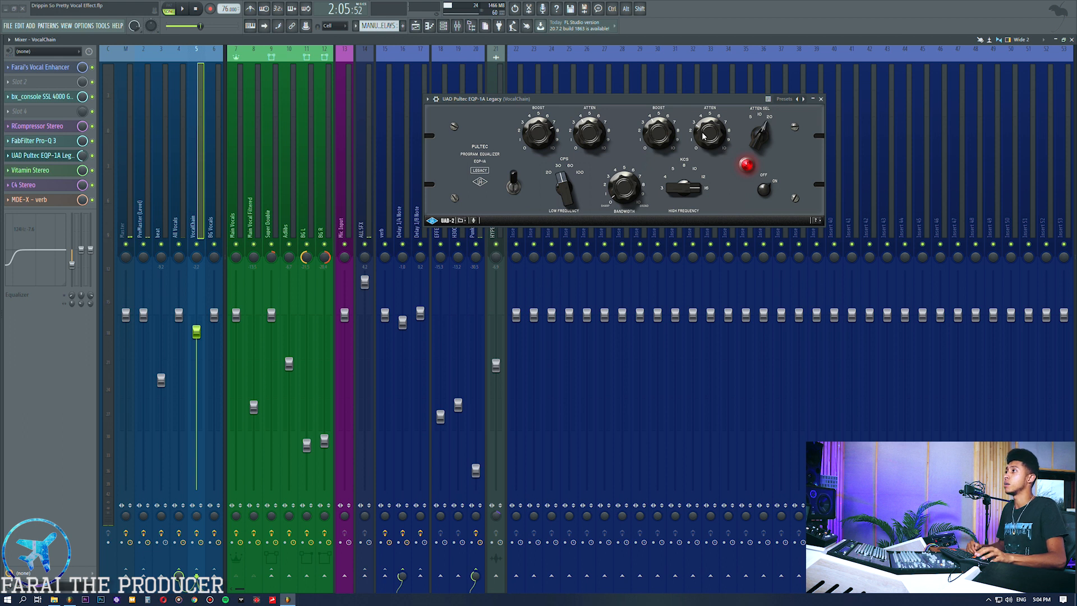
# Step: Examine the high-frequency and attenuation selectors in UAD Pultec EQP-1A Legacy and audition the vocals with the EQ bypassed
pyautogui.moveTo(679, 188); pyautogui.dragTo(672, 160)
pyautogui.moveTo(763, 144); pyautogui.dragTo(764, 112)
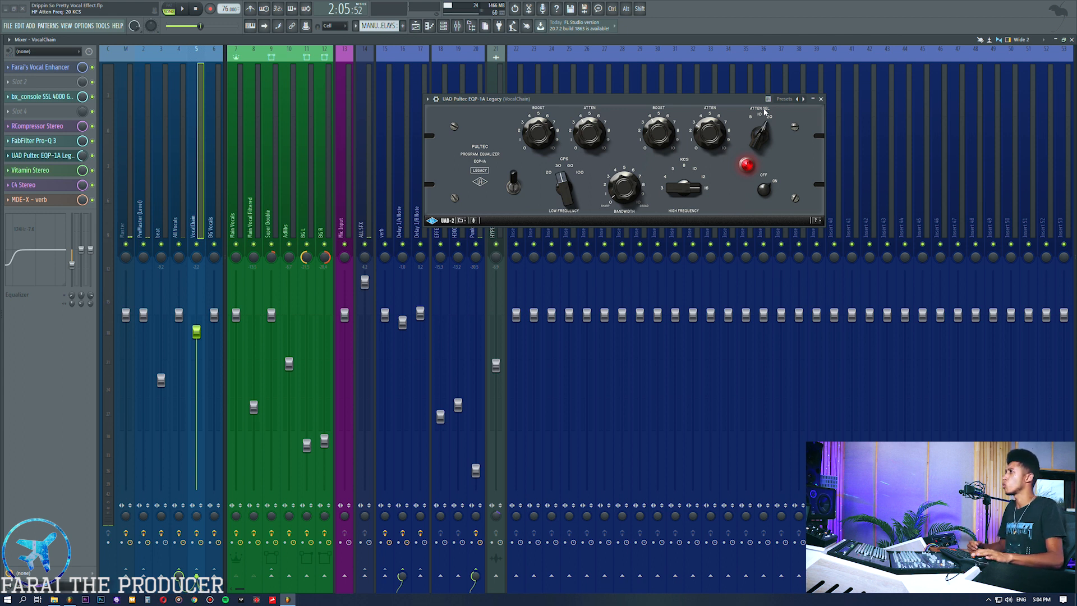
pyautogui.press('space')
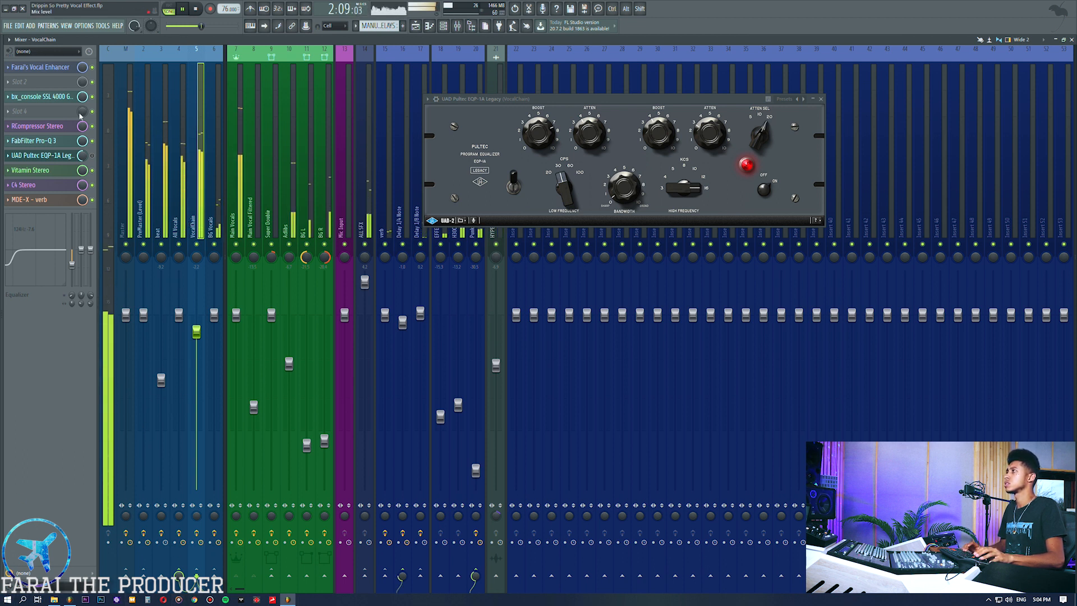
pyautogui.press('space')
pyautogui.press('space')
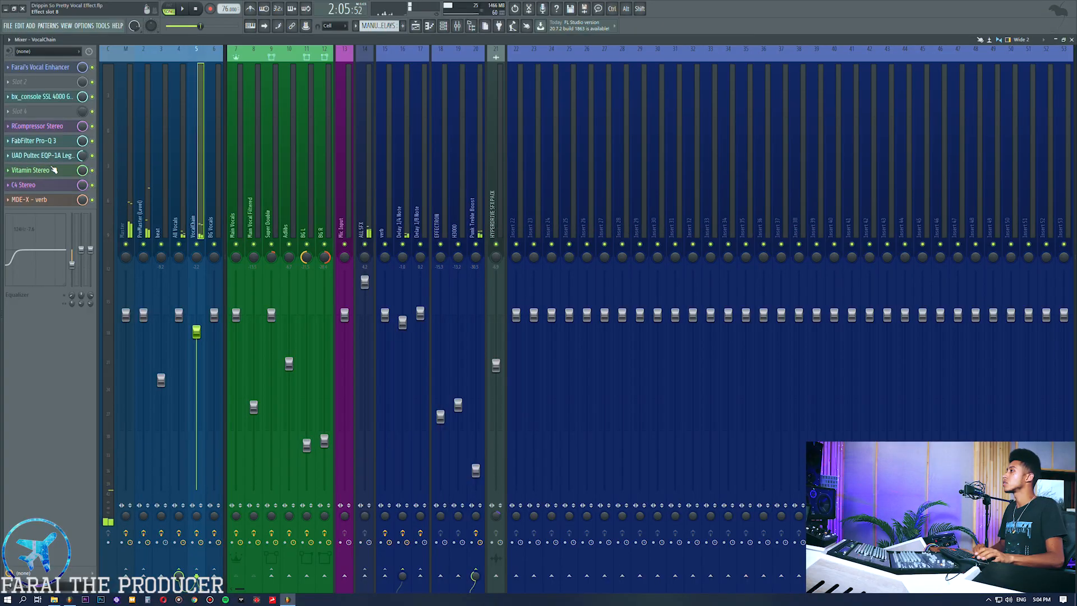
# Step: Open Vitamin Stereo on the VocalChain bus, move its window clear and examine the band level faders
pyautogui.click(54, 170)
pyautogui.moveTo(376, 296); pyautogui.dragTo(649, 115)
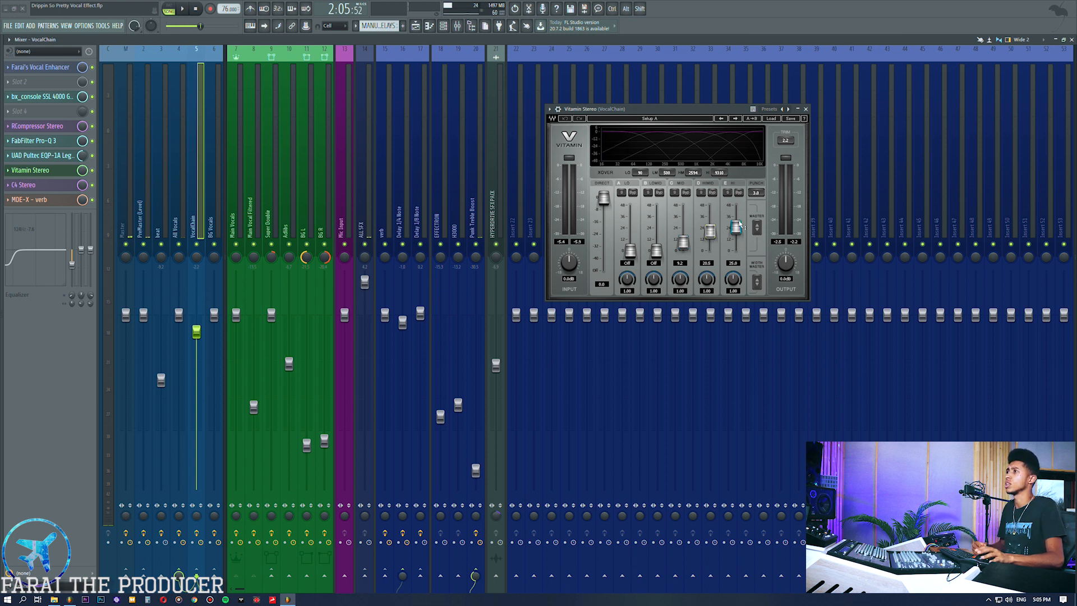
pyautogui.moveTo(719, 108); pyautogui.dragTo(712, 99)
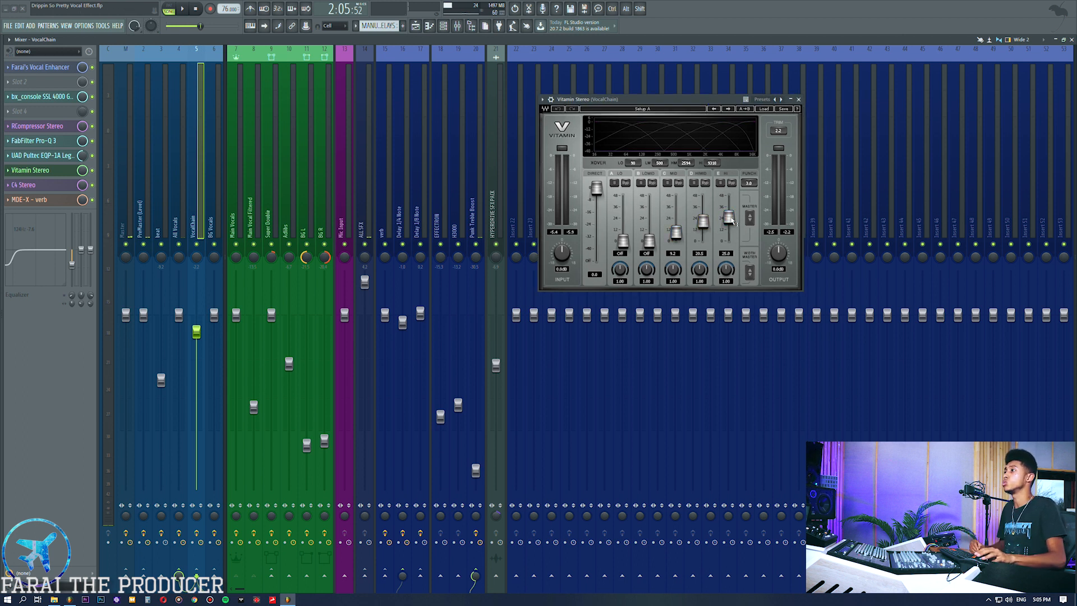
pyautogui.moveTo(622, 242)
pyautogui.mouseDown()
pyautogui.moveTo(623, 210)
pyautogui.moveTo(623, 241)
pyautogui.mouseUp()
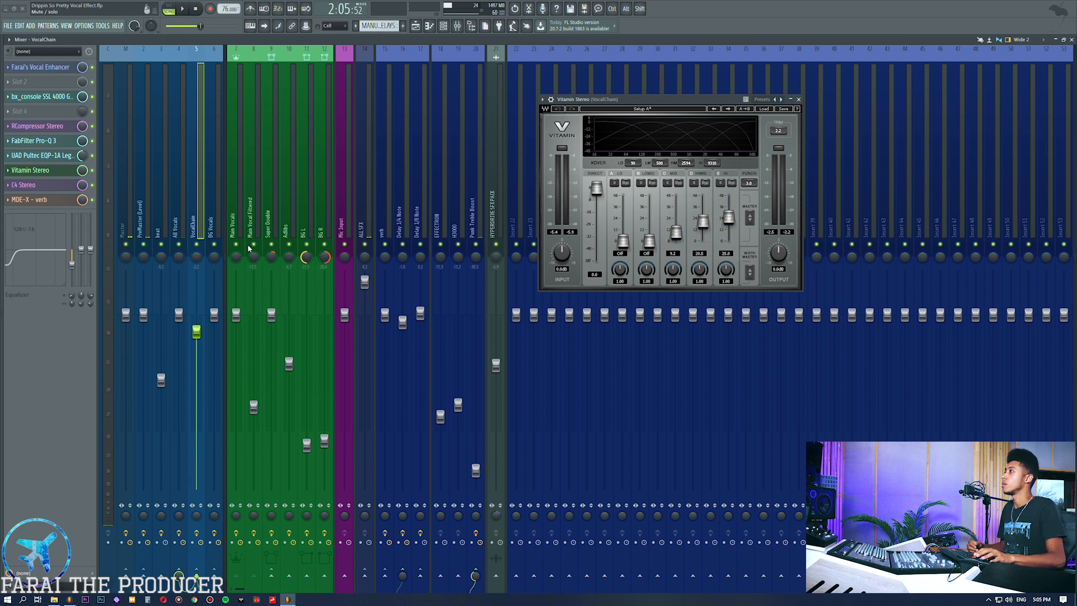
# Step: Open C4 Stereo on VocalChain, reposition it and audition the song from 2:12:63 with and without the effect mixed in
pyautogui.click(53, 185)
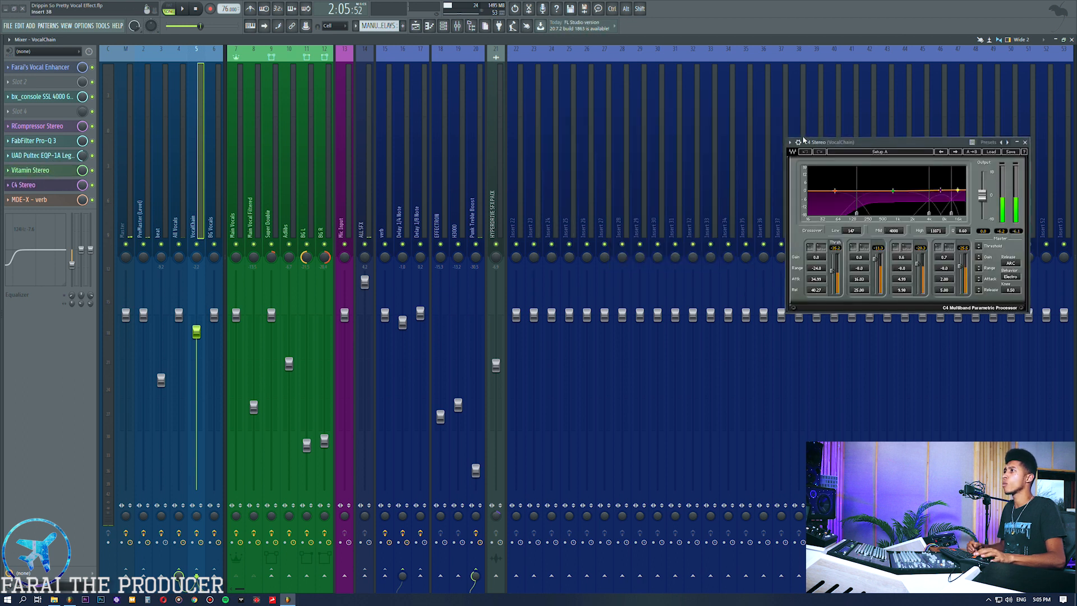
pyautogui.moveTo(875, 142); pyautogui.dragTo(662, 126)
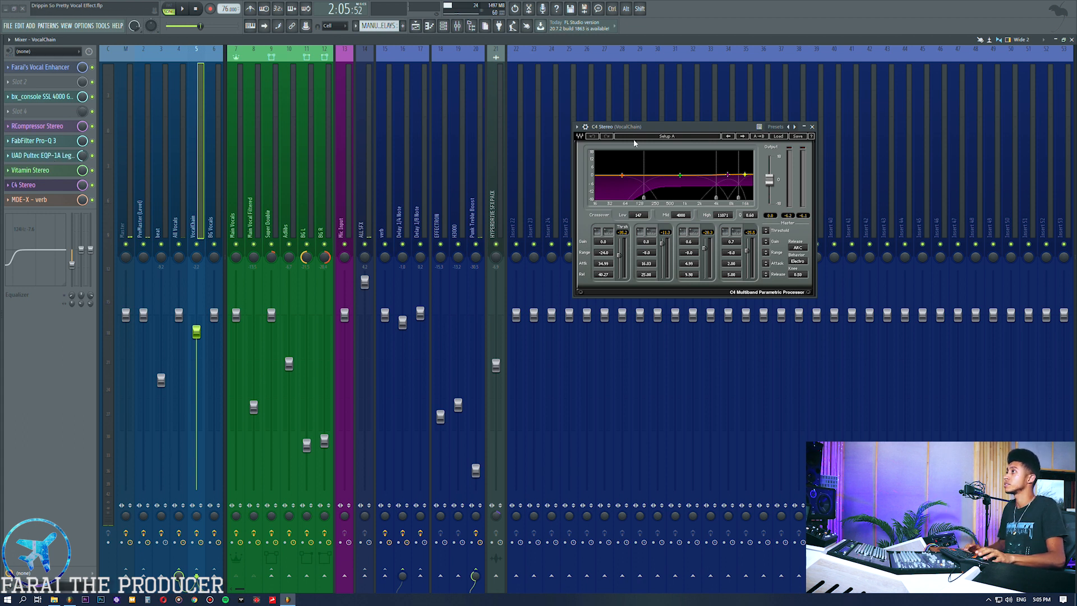
pyautogui.press('space')
pyautogui.press('F5')
pyautogui.click(665, 69)
pyautogui.press('space')
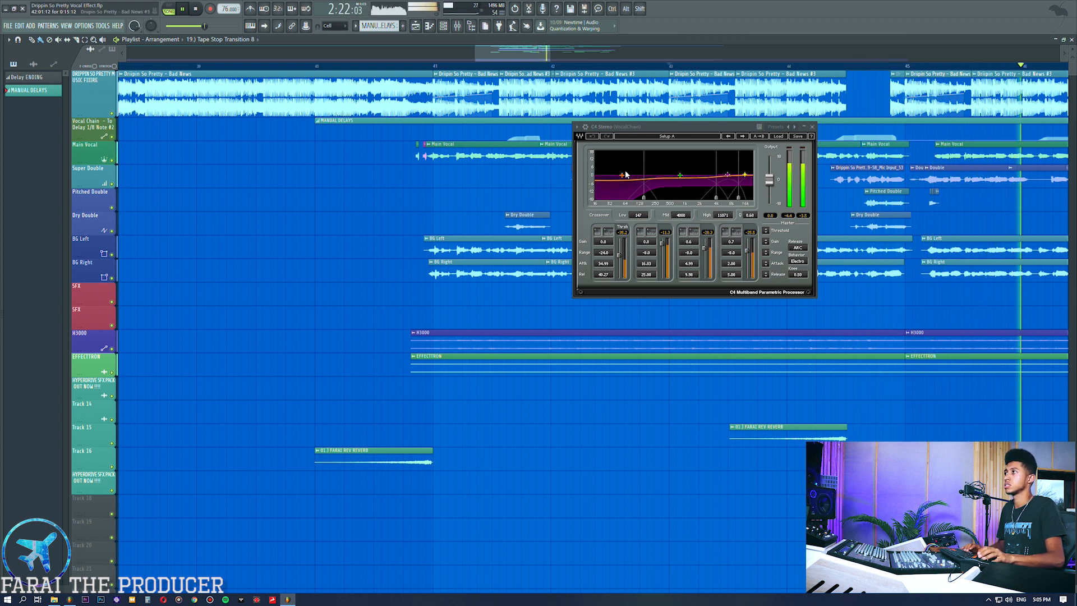
pyautogui.click(457, 25)
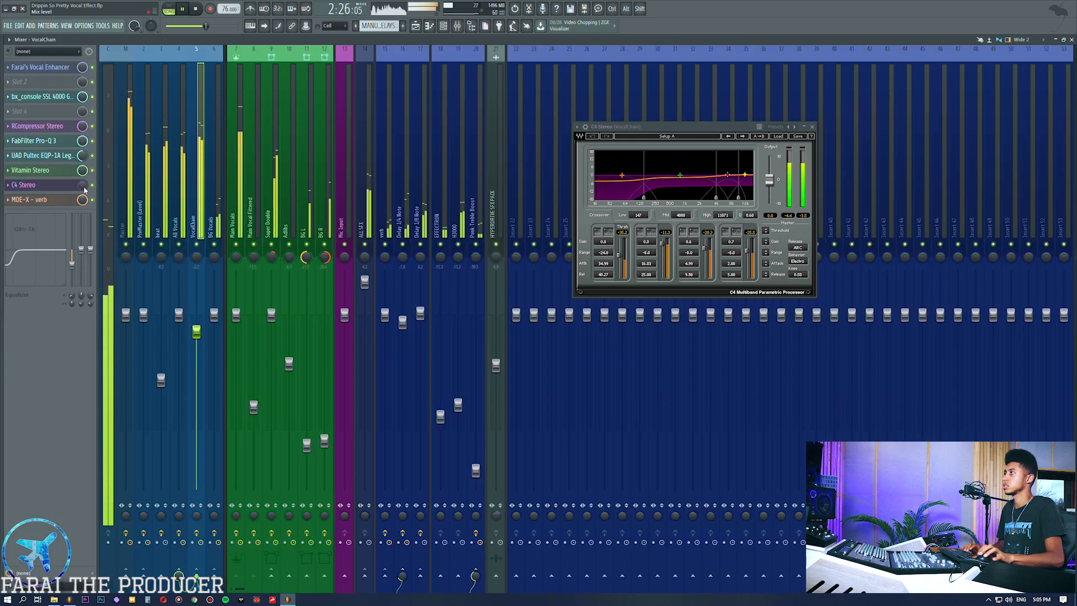
pyautogui.press('space')
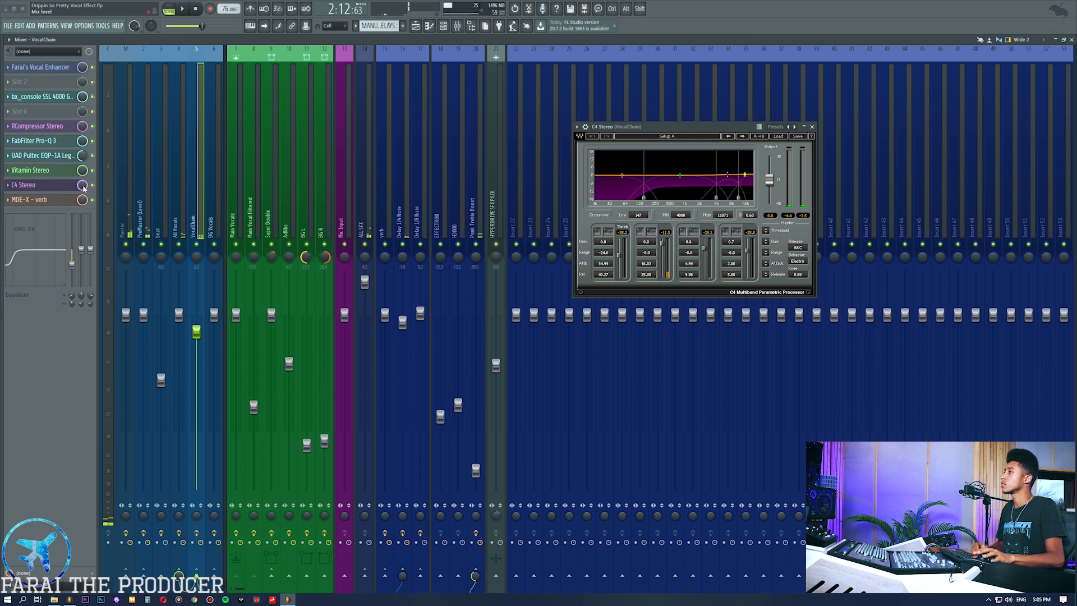
# Step: Open the MDE-X verb on VocalChain, examine its dry/wet control and close it
pyautogui.click(41, 200)
pyautogui.moveTo(352, 348)
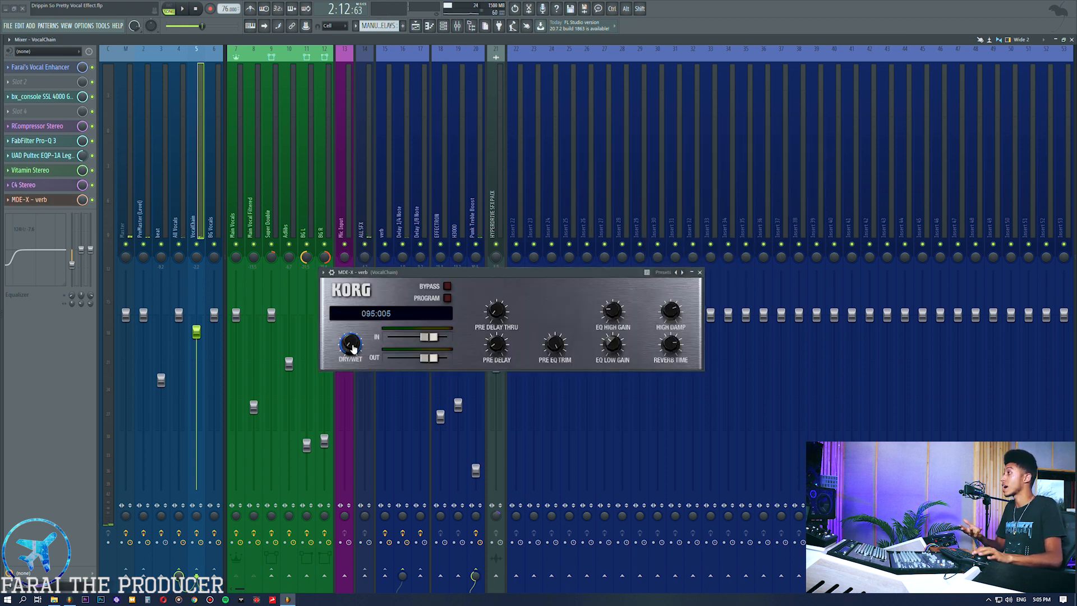
pyautogui.click(35, 200)
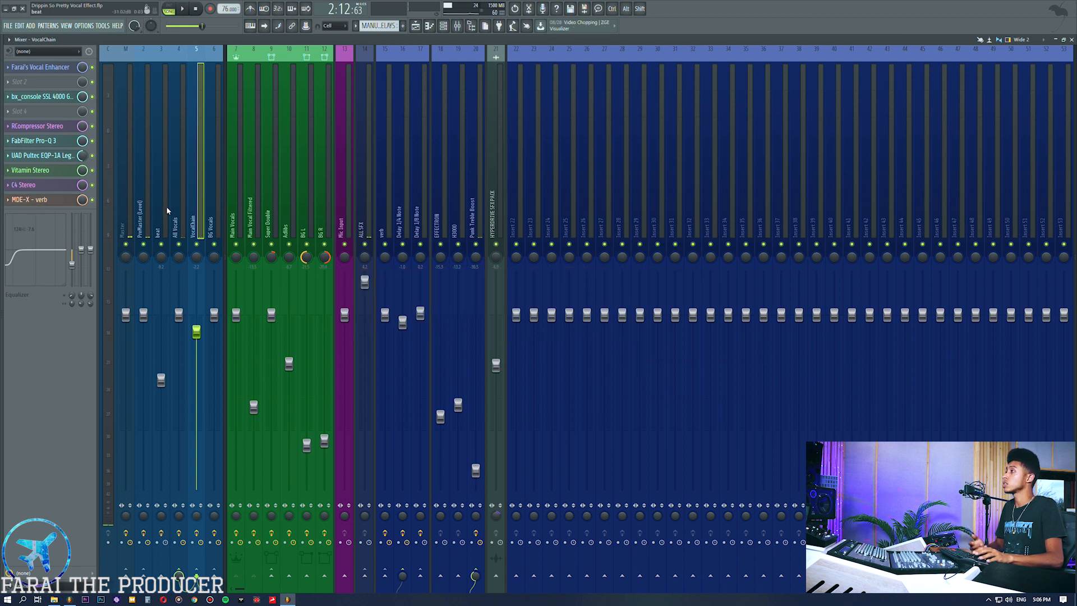
# Step: Select the All Vocals bus and examine the narrow cuts and the high-end boost in Q4 Stereo
pyautogui.click(182, 209)
pyautogui.click(34, 66)
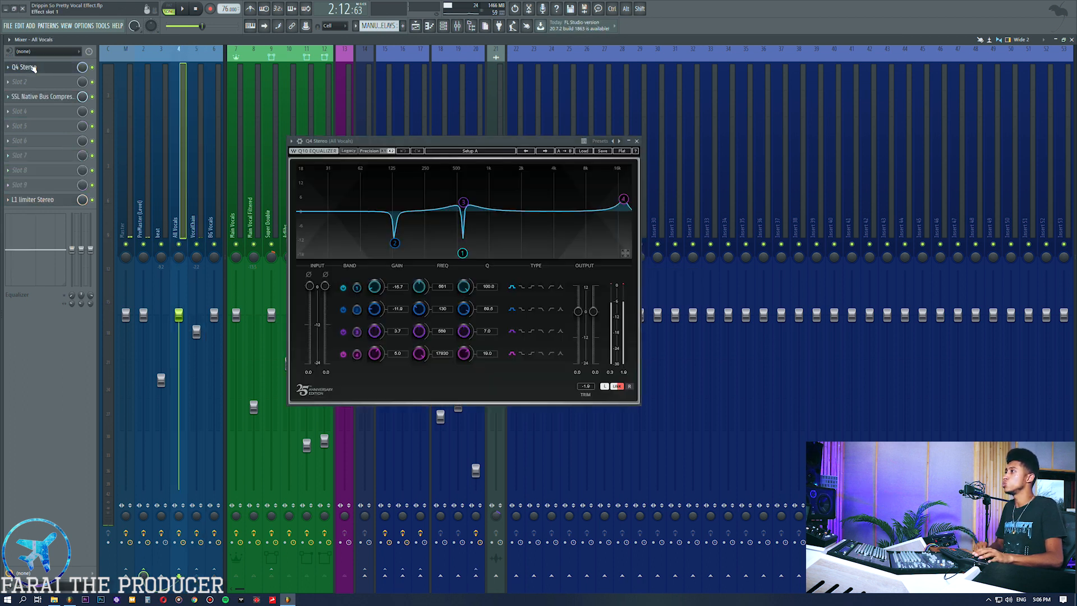
pyautogui.click(394, 244)
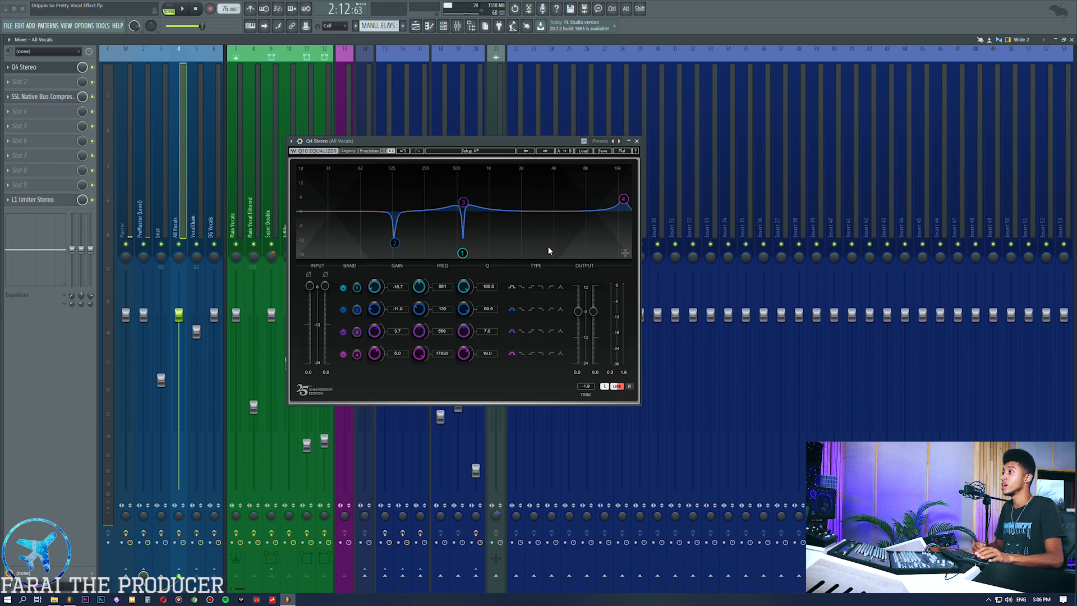
pyautogui.moveTo(593, 182); pyautogui.dragTo(635, 226)
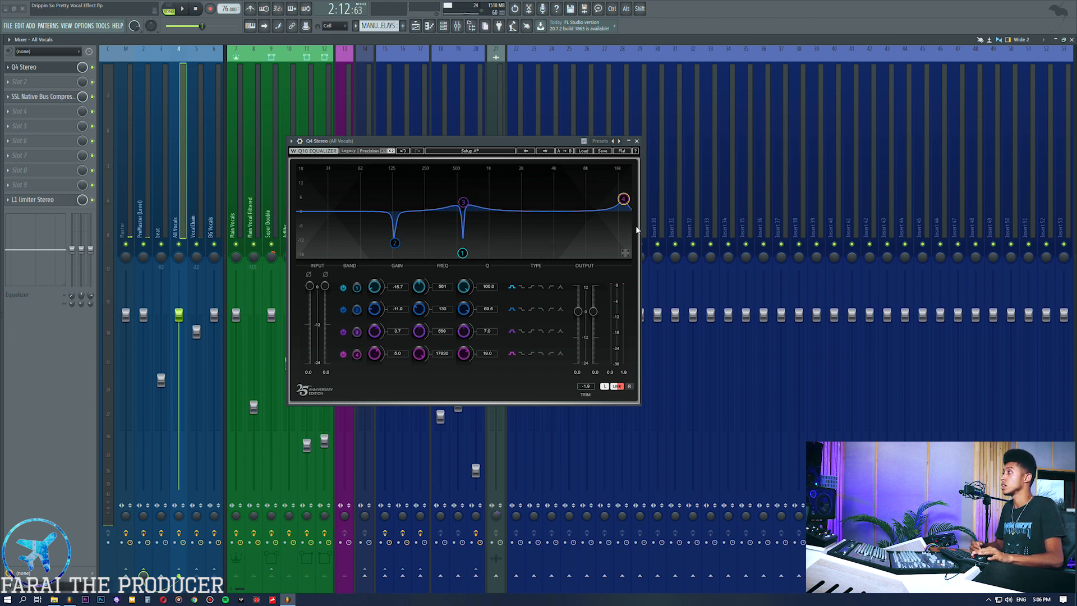
pyautogui.click(71, 74)
# Step: Open SSL Native Bus Compressor and L1 limiter Stereo on All Vocals, placing the limiter window below the compressor
pyautogui.click(43, 98)
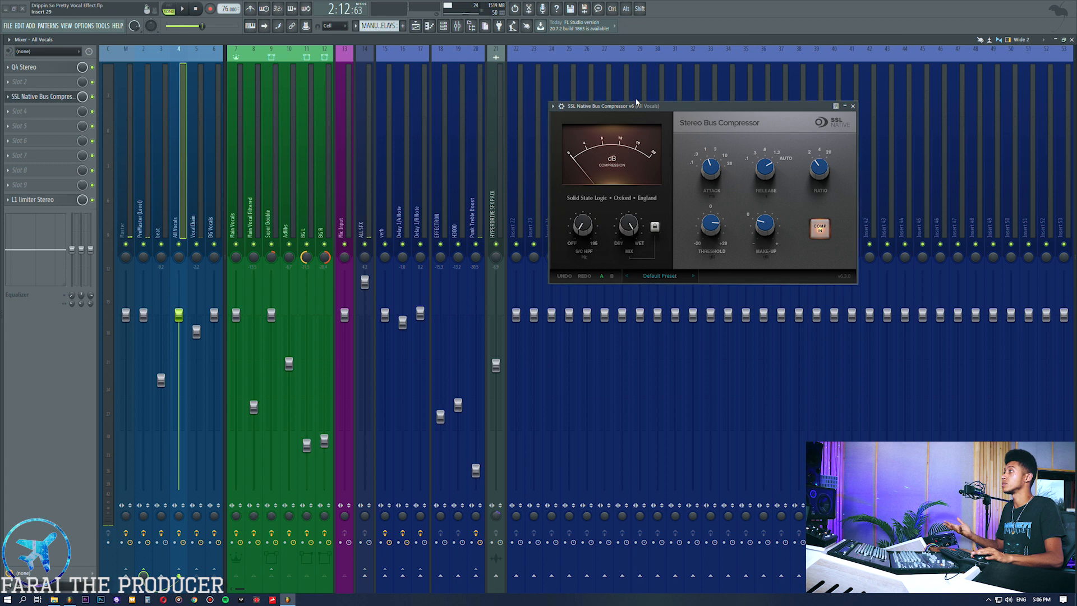
pyautogui.click(45, 199)
pyautogui.moveTo(544, 225); pyautogui.dragTo(713, 292)
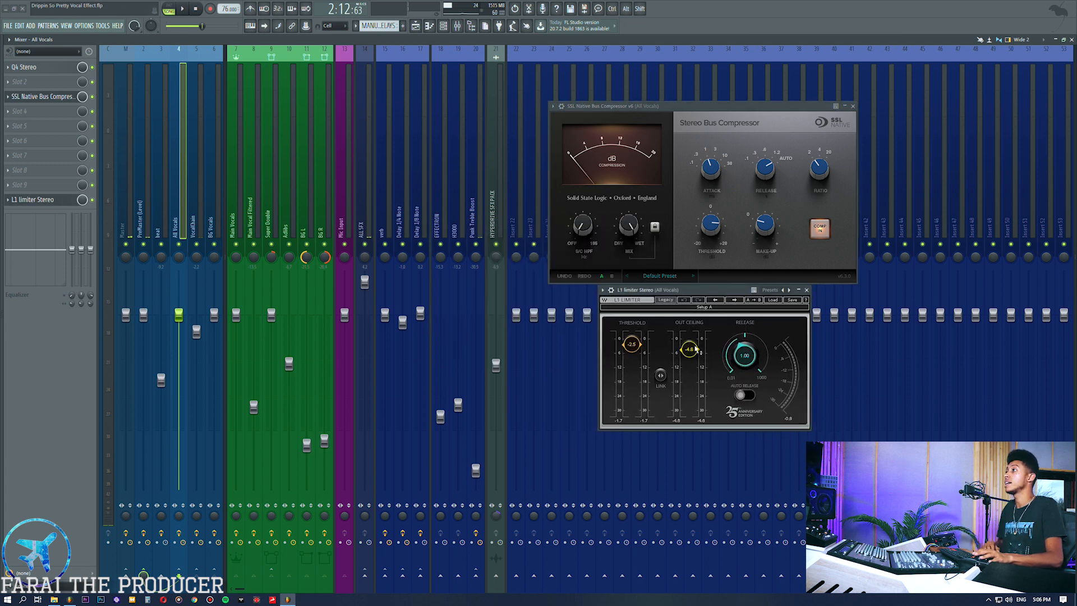
pyautogui.moveTo(656, 109); pyautogui.dragTo(655, 109)
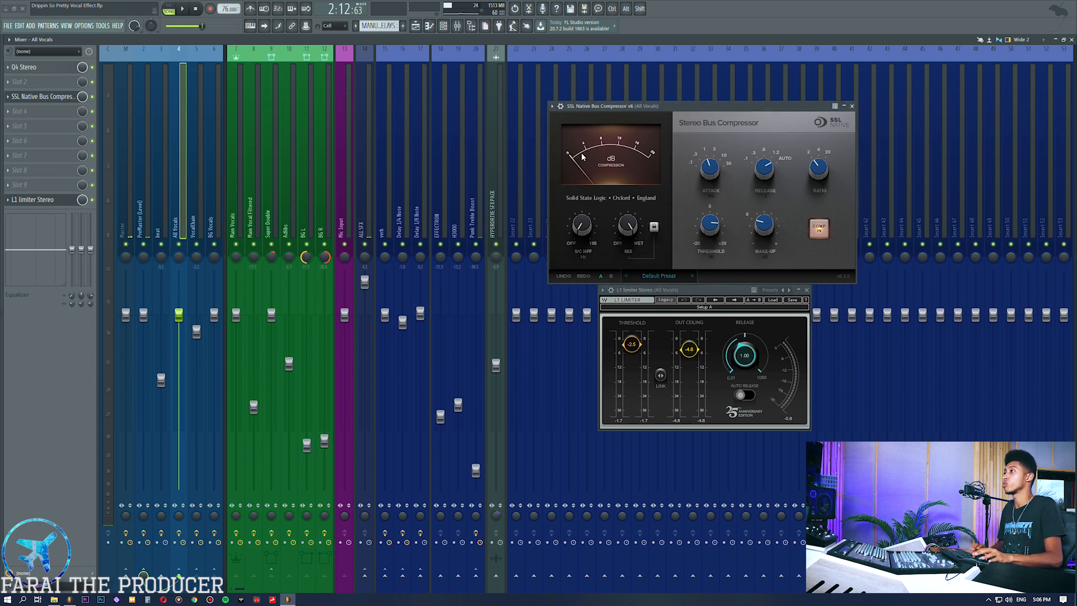
# Step: Play the song while watching the bus compressor's gain reduction meter, and close both All Vocals plugins
pyautogui.press('space')
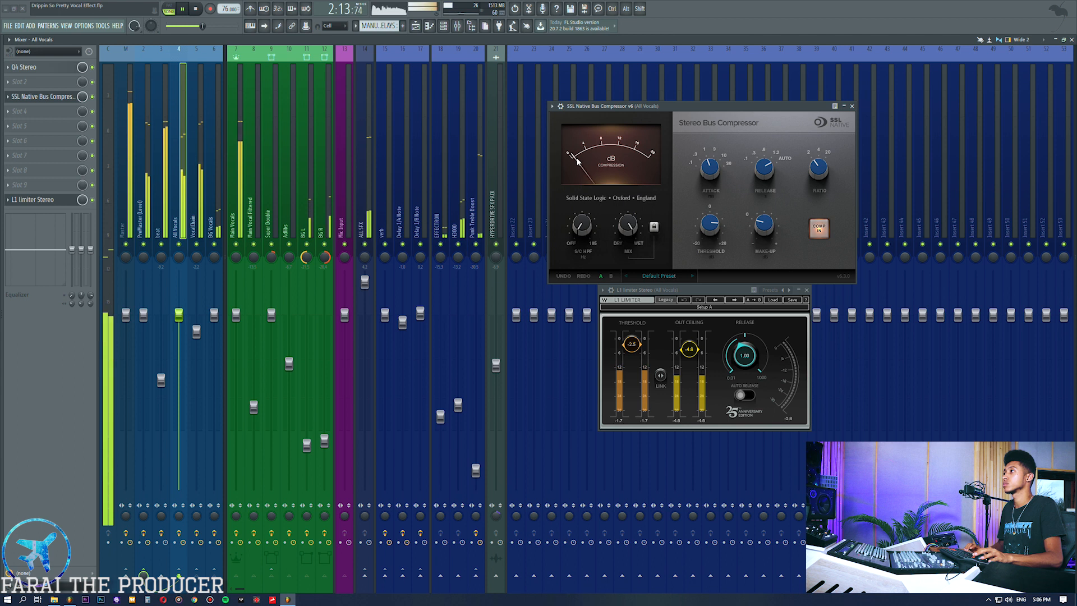
pyautogui.press('space')
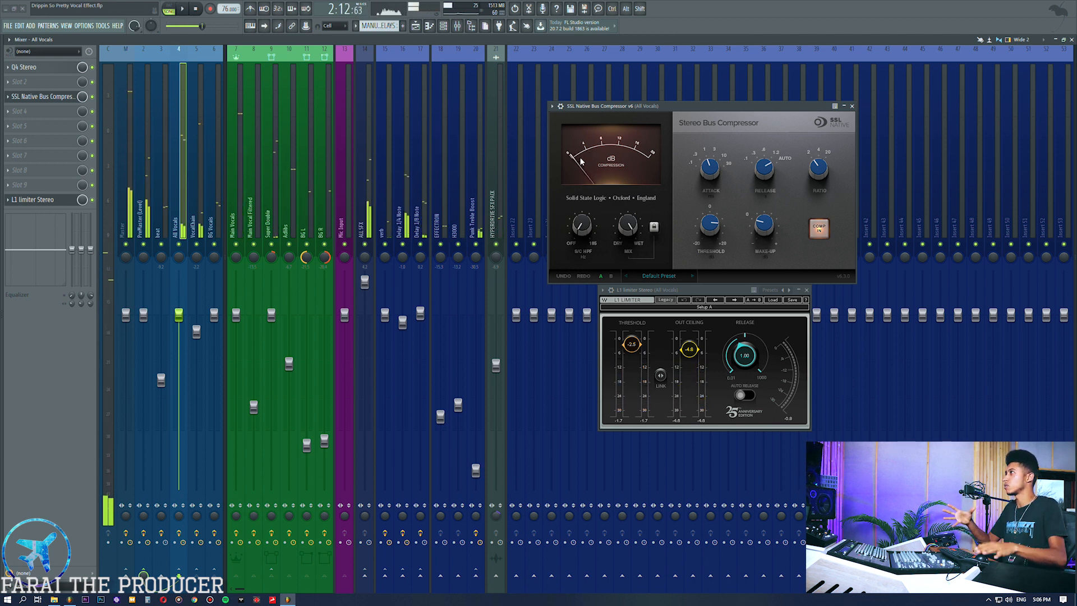
pyautogui.click(34, 199)
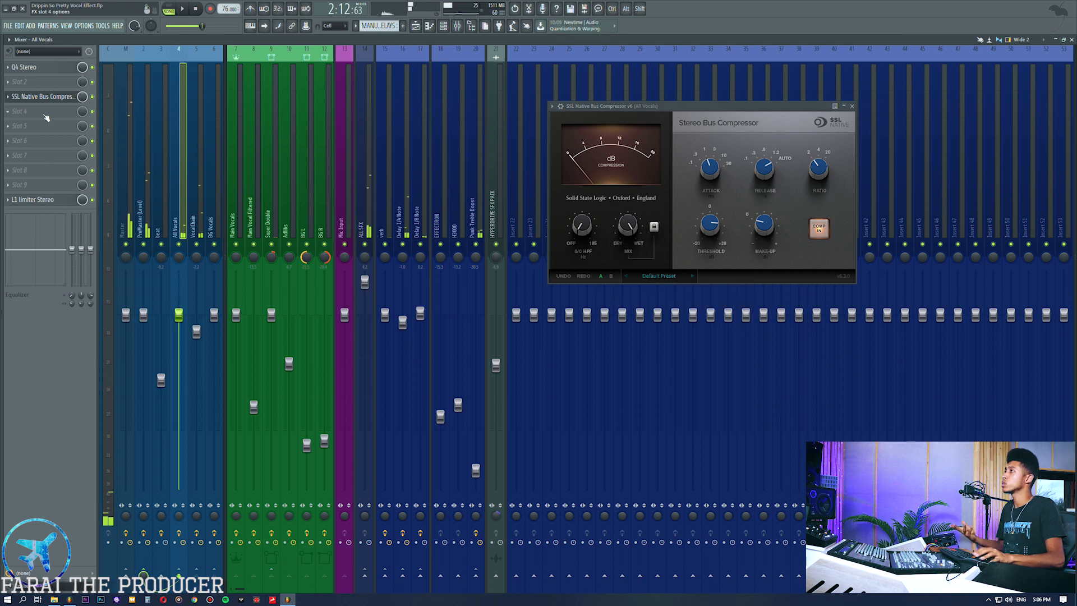
pyautogui.click(45, 97)
# Step: Solo the Super Double playlist track, play it from 2:09:67 and select the Super Double channel in the mixer
pyautogui.click(425, 29)
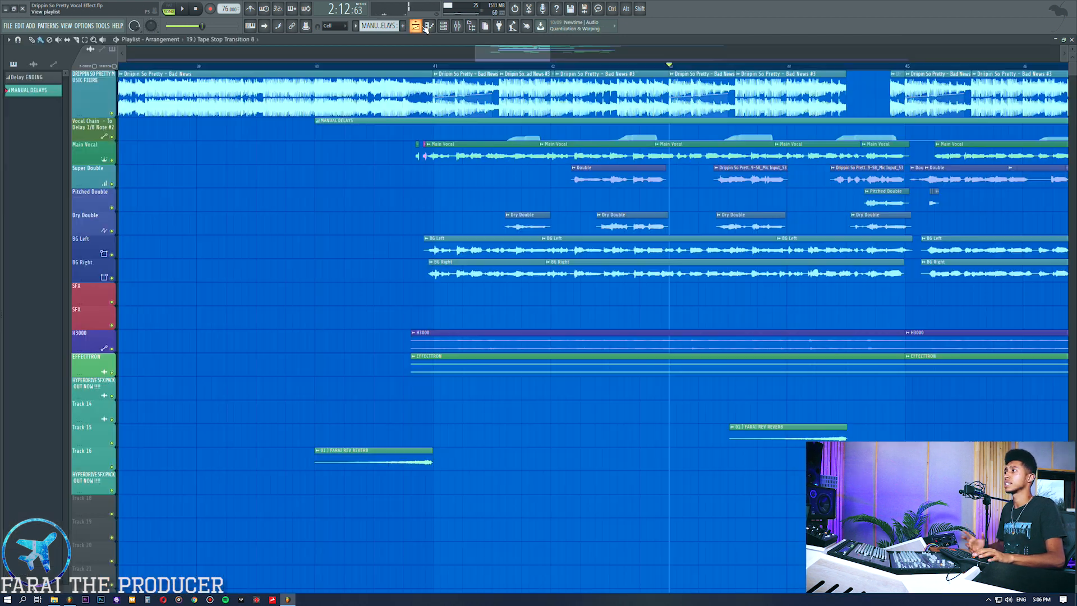
pyautogui.click(559, 66)
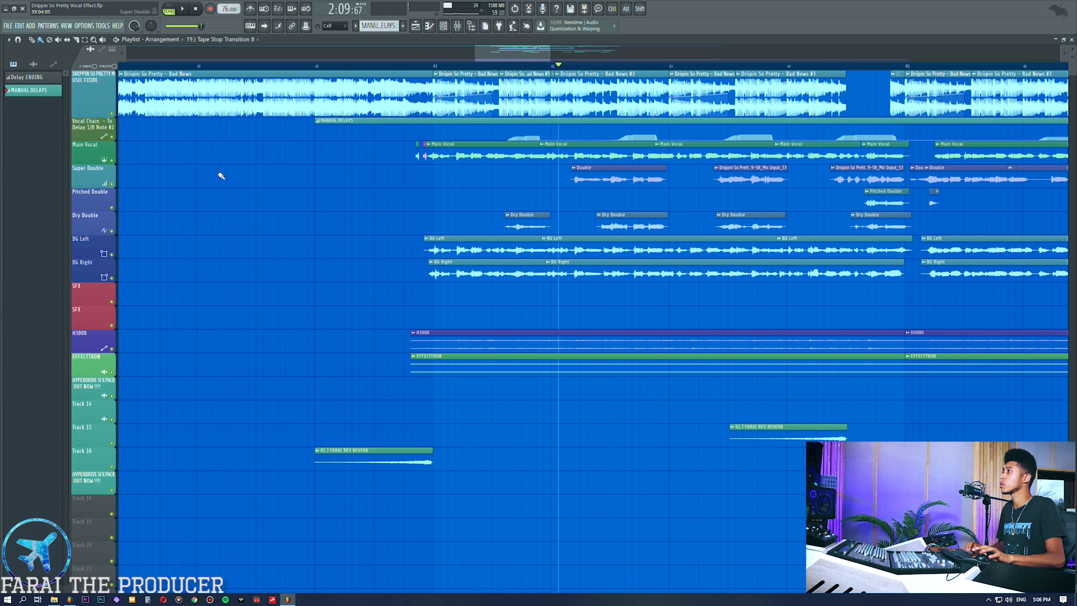
pyautogui.keyDown('ctrl'); pyautogui.click(112, 184); pyautogui.keyUp('ctrl')
pyautogui.press('space')
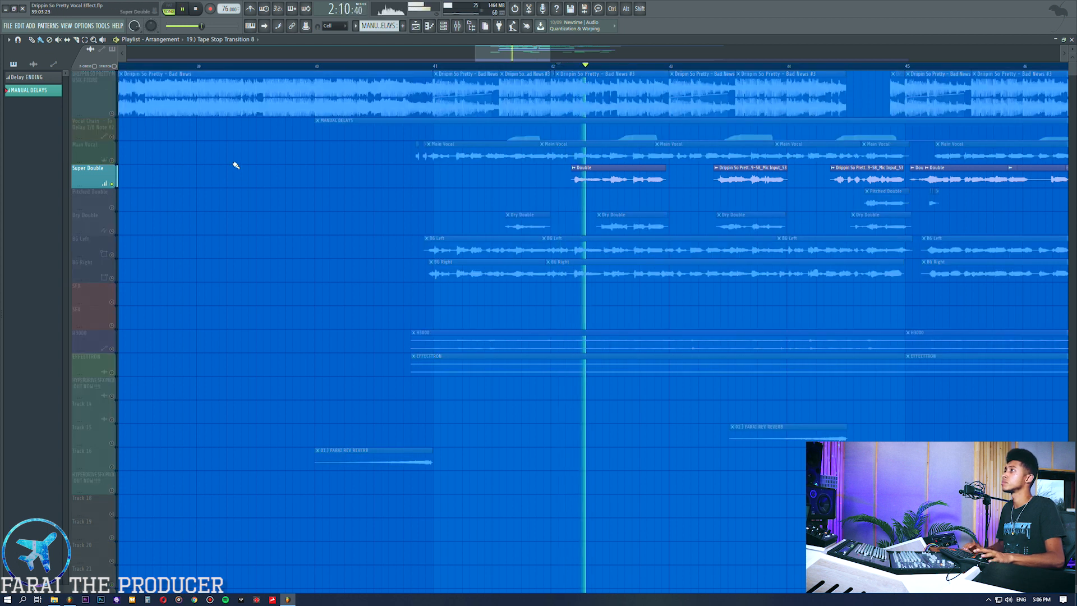
pyautogui.click(457, 28)
pyautogui.click(273, 154)
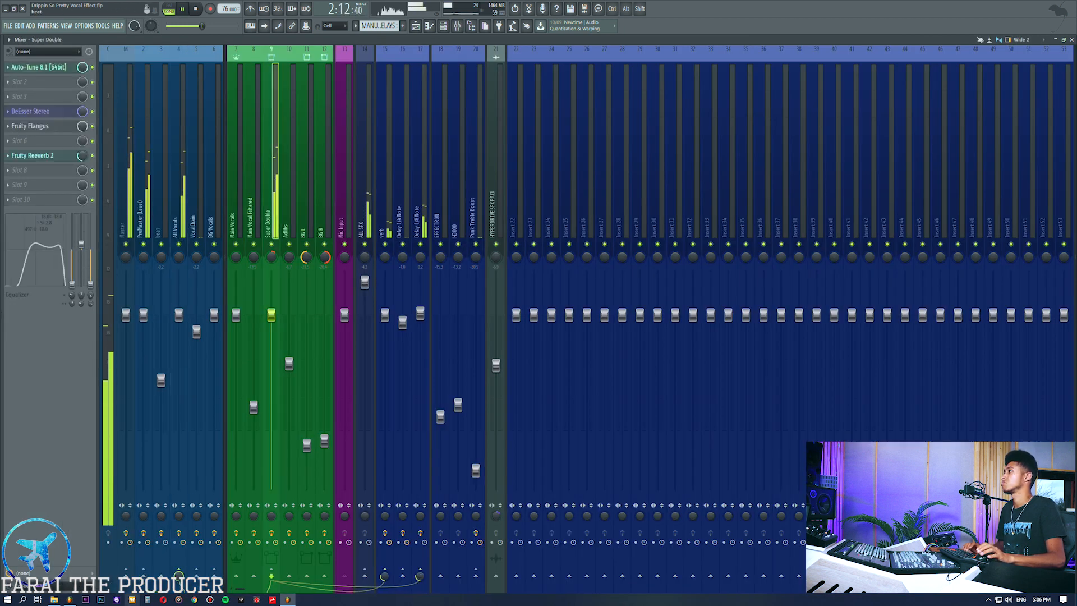
pyautogui.press('space')
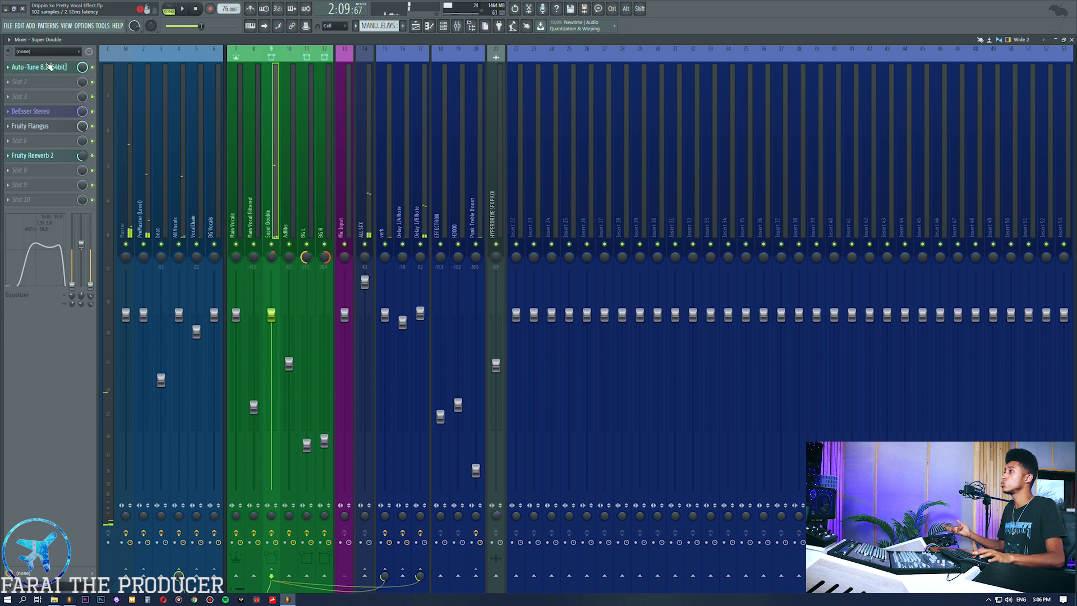
# Step: View Auto-Tune 8.1 on Super Double, then open DeEsser Stereo, watch its attenuation during playback and close it
pyautogui.click(50, 66)
pyautogui.click(50, 66)
pyautogui.click(48, 112)
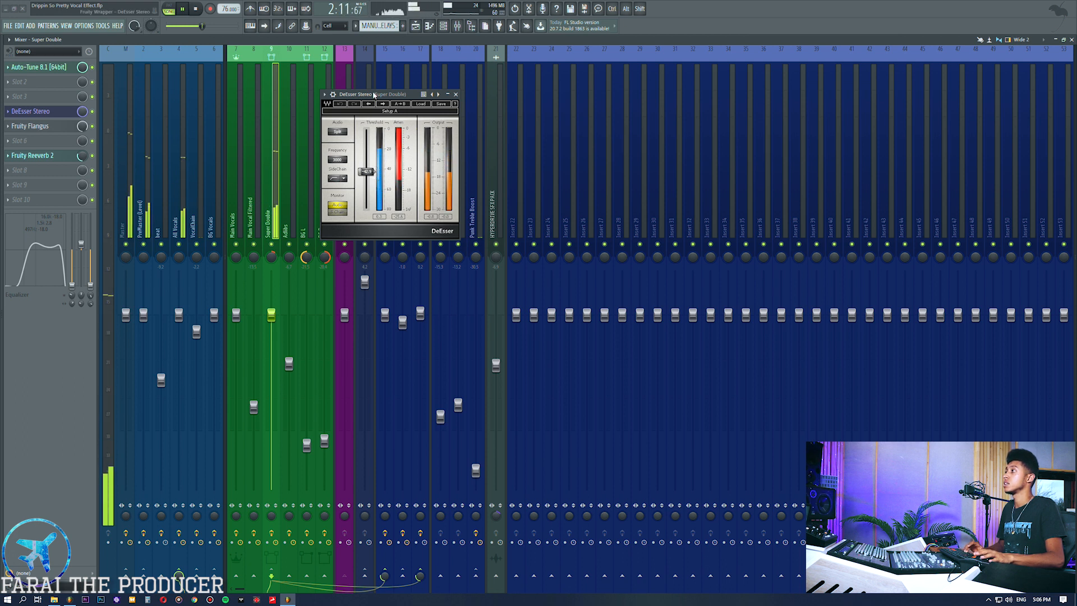
pyautogui.press('space')
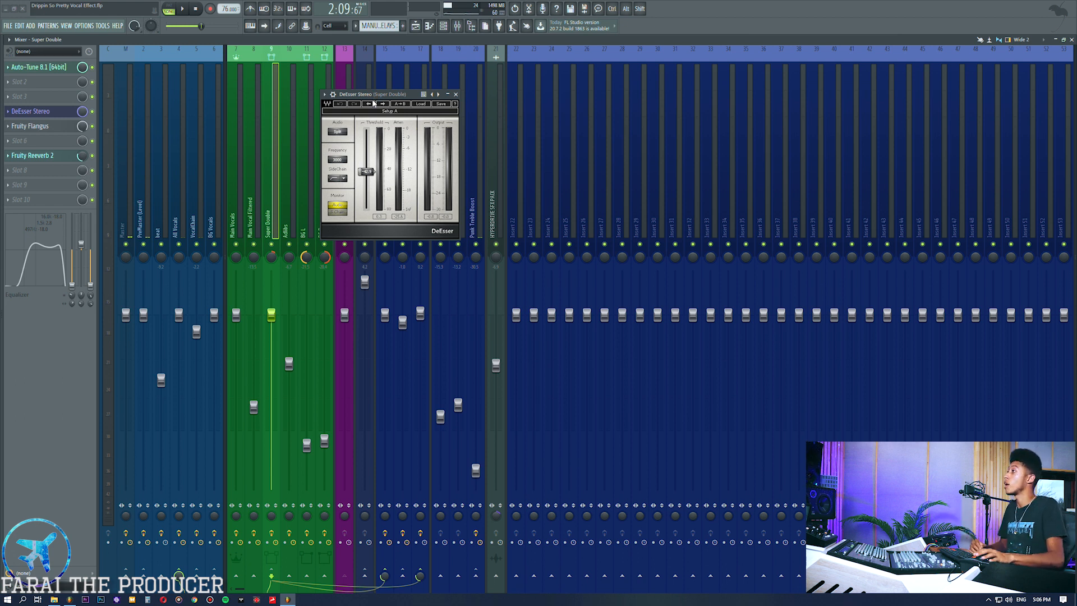
pyautogui.click(32, 112)
# Step: Examine Fruity Flangus on Super Double, close it and open Fruity Reeverb 2
pyautogui.click(30, 126)
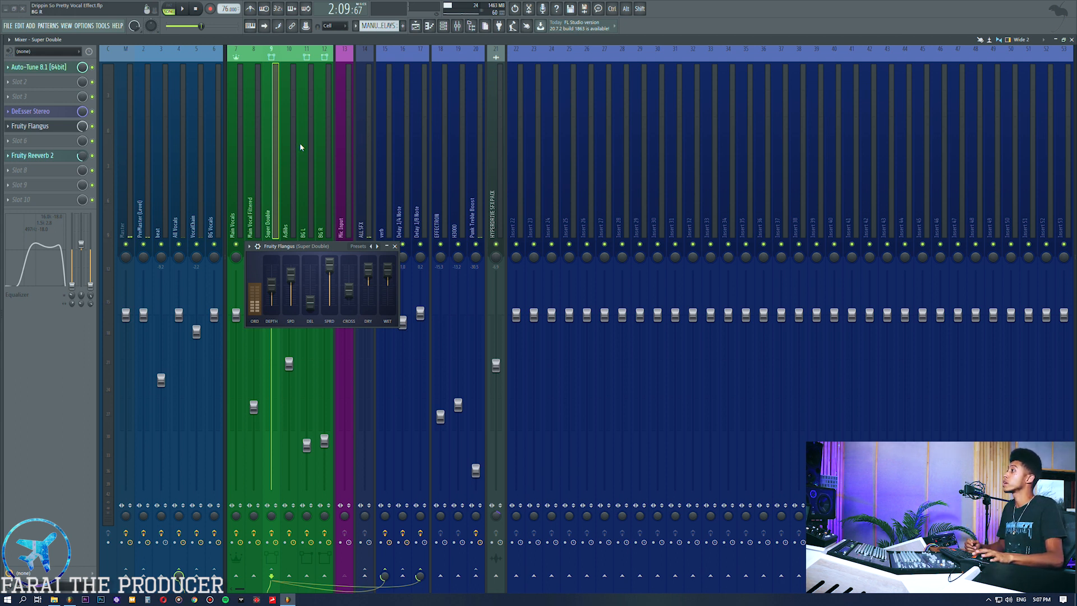
pyautogui.click(49, 129)
pyautogui.click(35, 155)
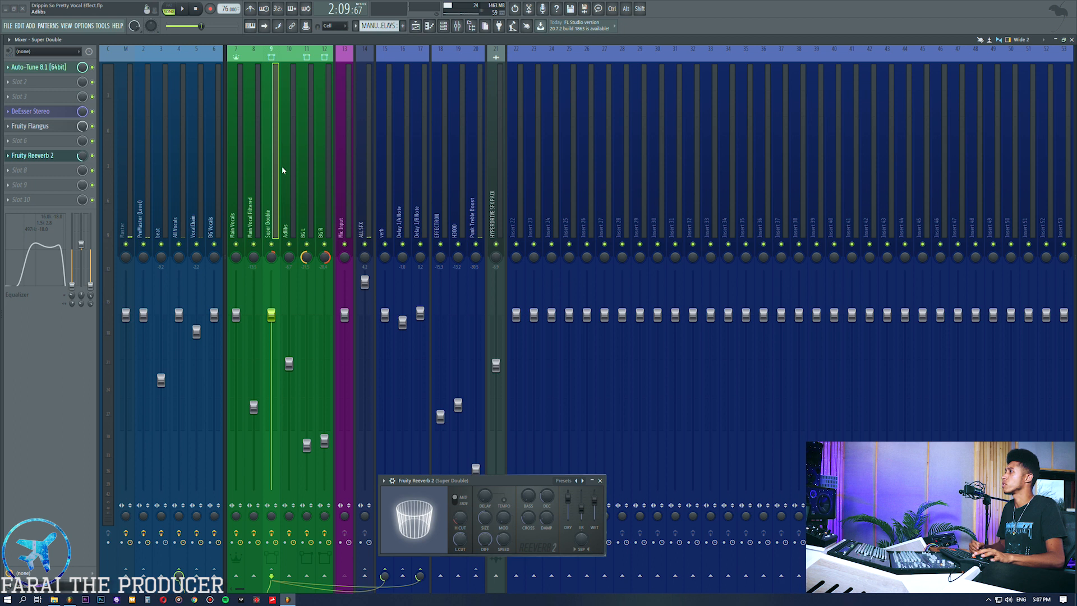
# Step: Bypass DeEsser Stereo, Fruity Flangus and Fruity Reeverb 2 on Super Double, audition the dry double and return to the playlist
pyautogui.click(92, 155)
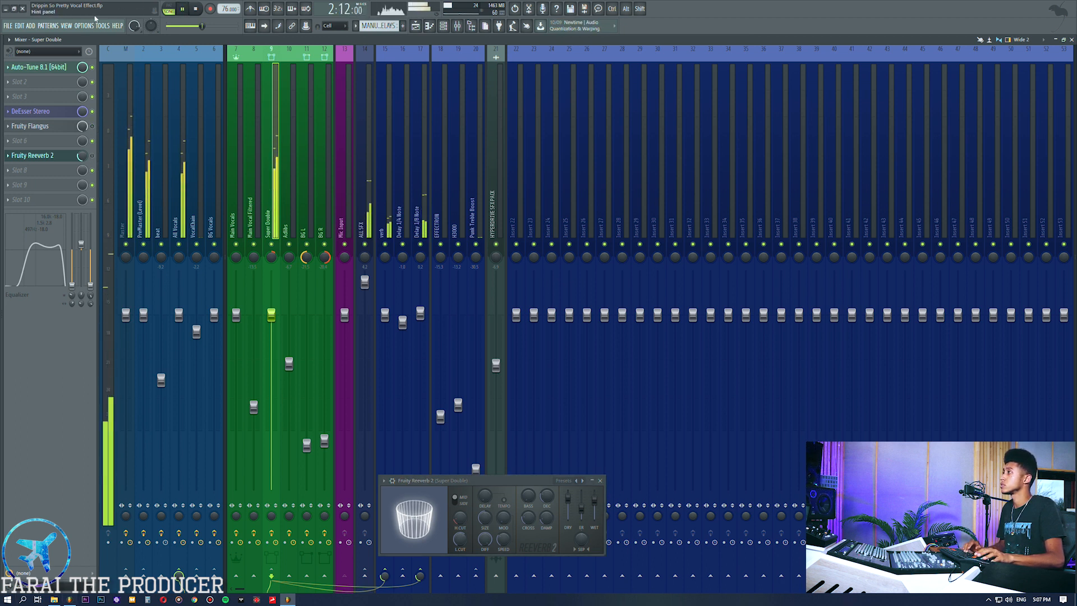
pyautogui.press('space')
pyautogui.press('space')
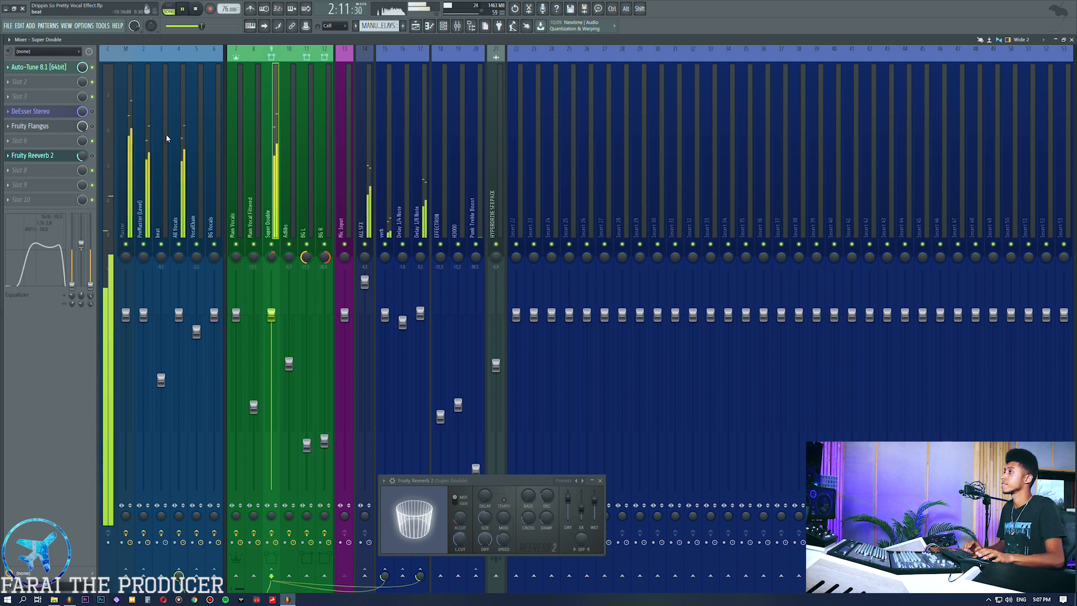
pyautogui.press('space')
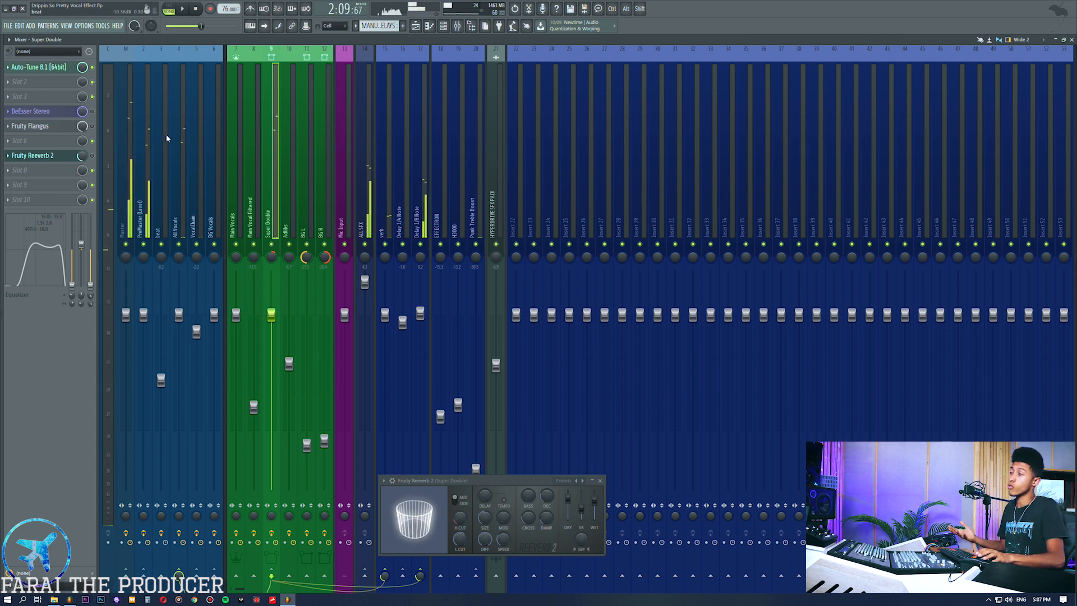
pyautogui.press('F5')
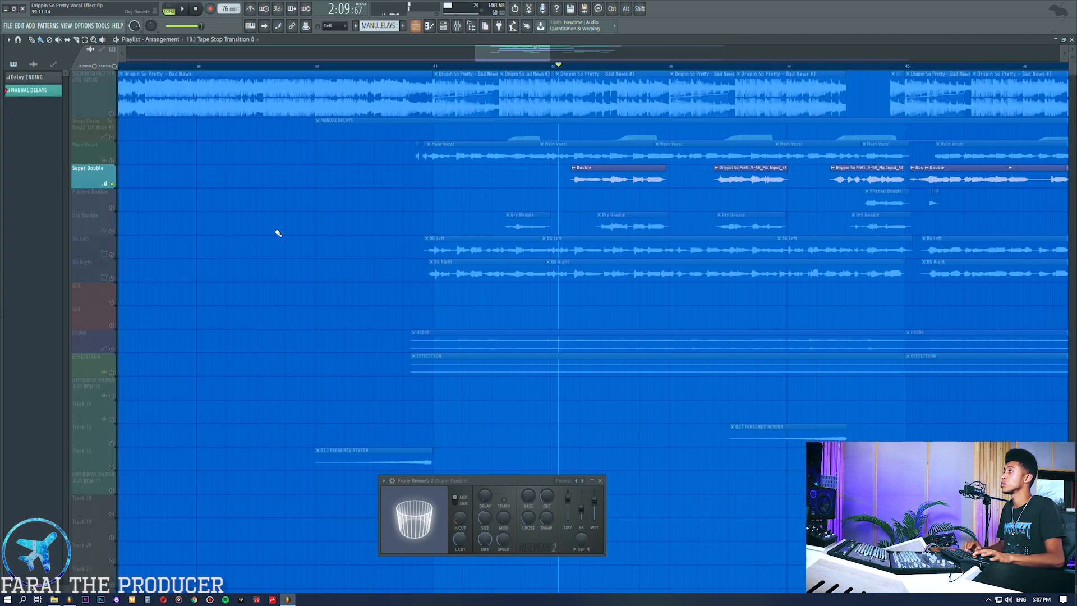
# Step: Audition the Super Double channel at a lower fader level in the full mix, then undo that volume change
pyautogui.press('space')
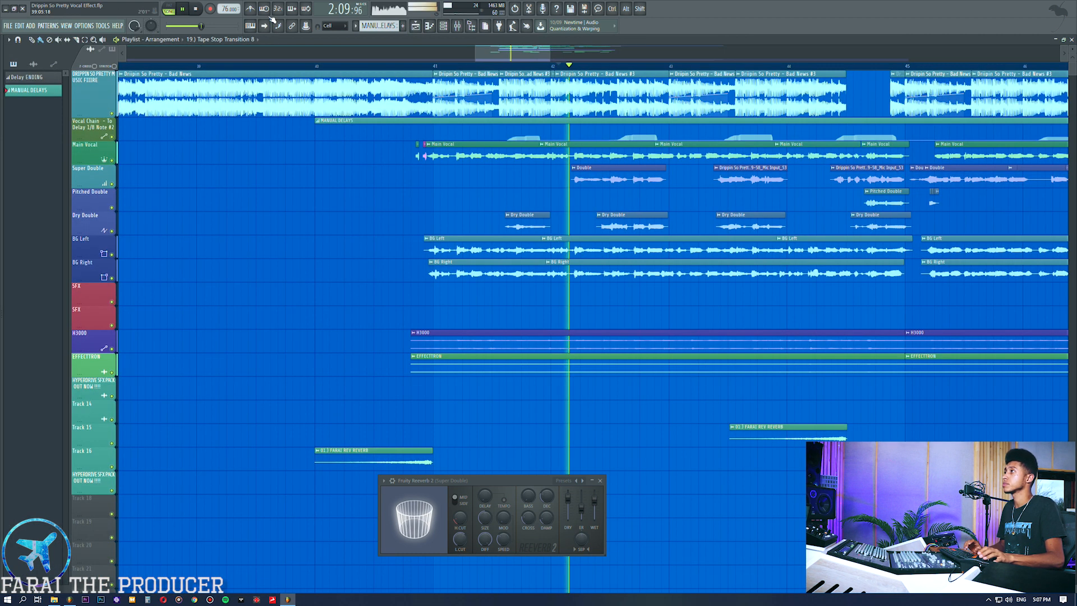
pyautogui.press('F9')
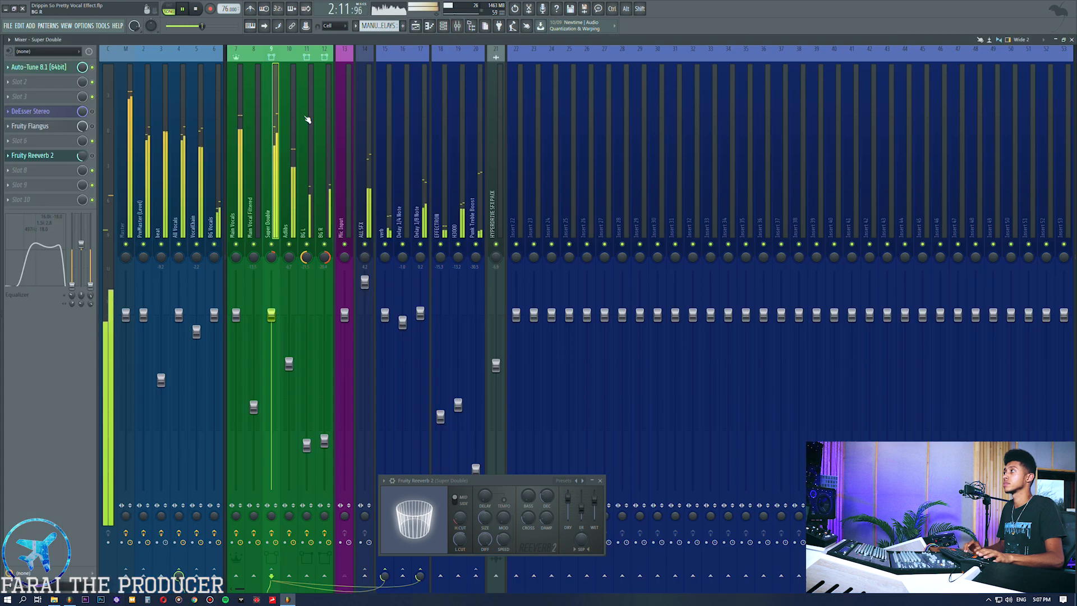
pyautogui.press('space')
pyautogui.moveTo(271, 316); pyautogui.dragTo(271, 359)
pyautogui.press('space')
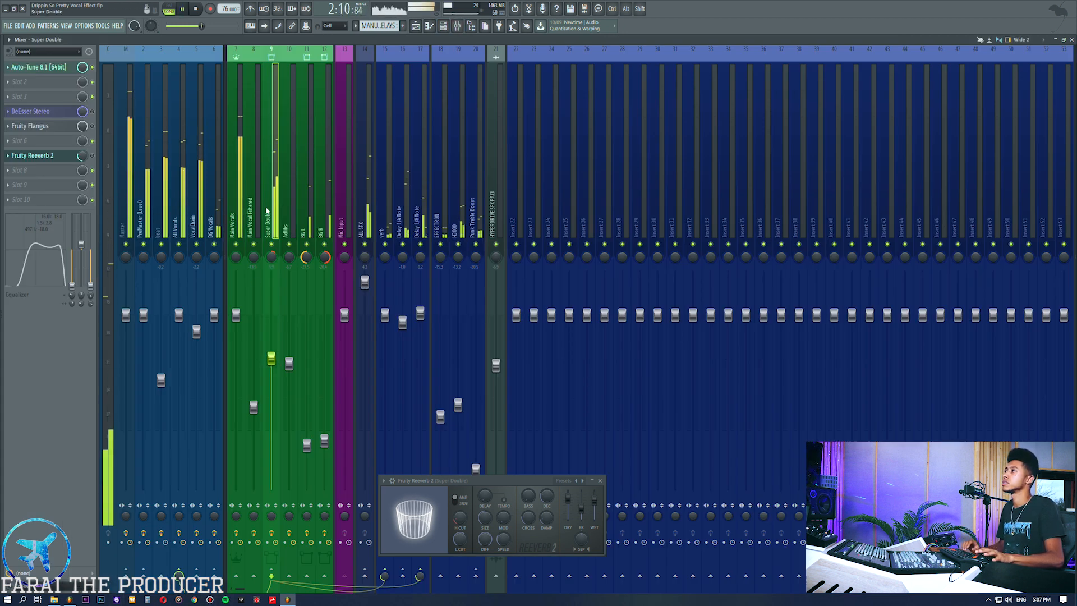
pyautogui.press('space')
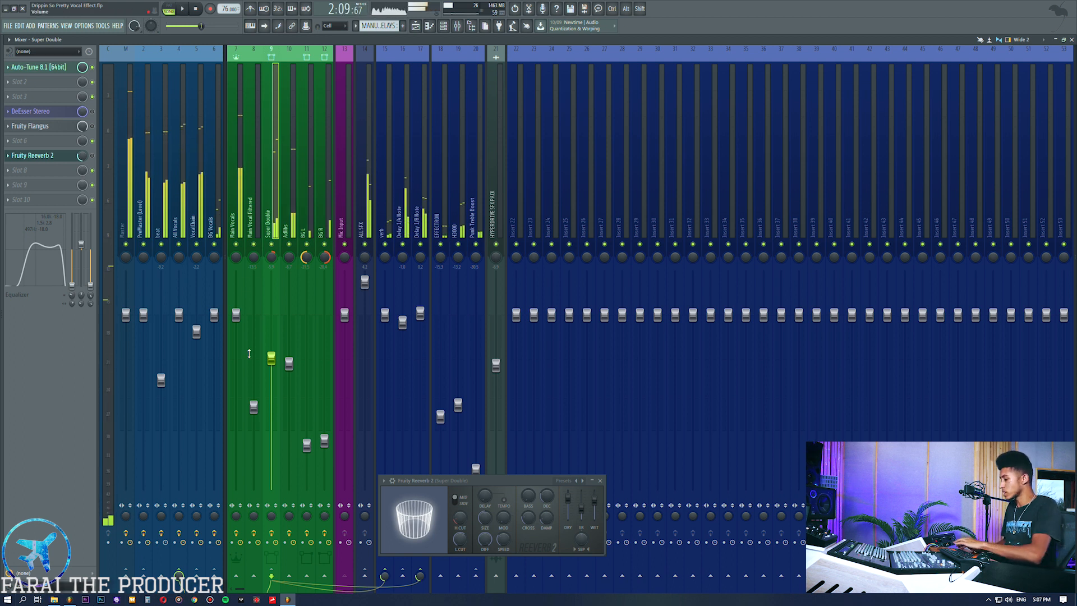
pyautogui.hotkey('ctrl', 'alt', 'z')
pyautogui.hotkey('ctrl', 'alt', 'z')
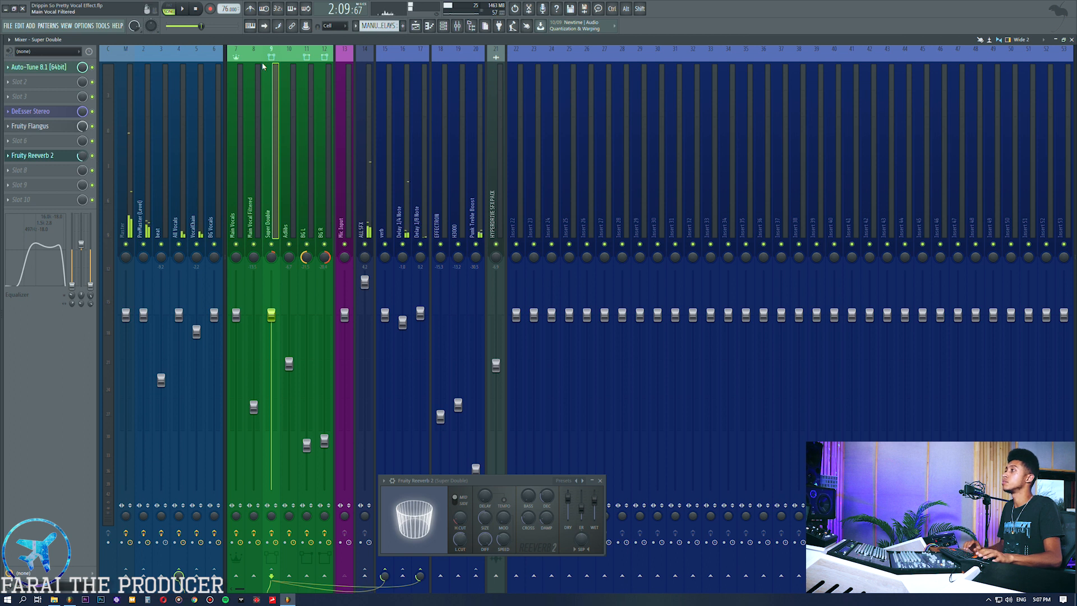
# Step: Play the full mix from 2:09:67 with the Super Double channel in view, then close Fruity Reeverb 2
pyautogui.press('space')
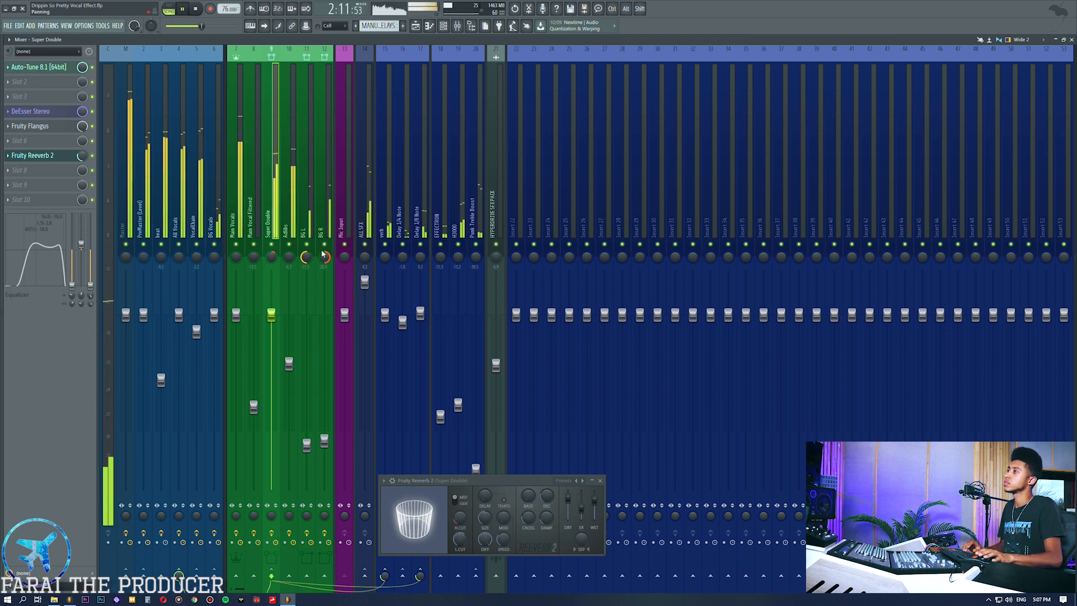
pyautogui.press('space')
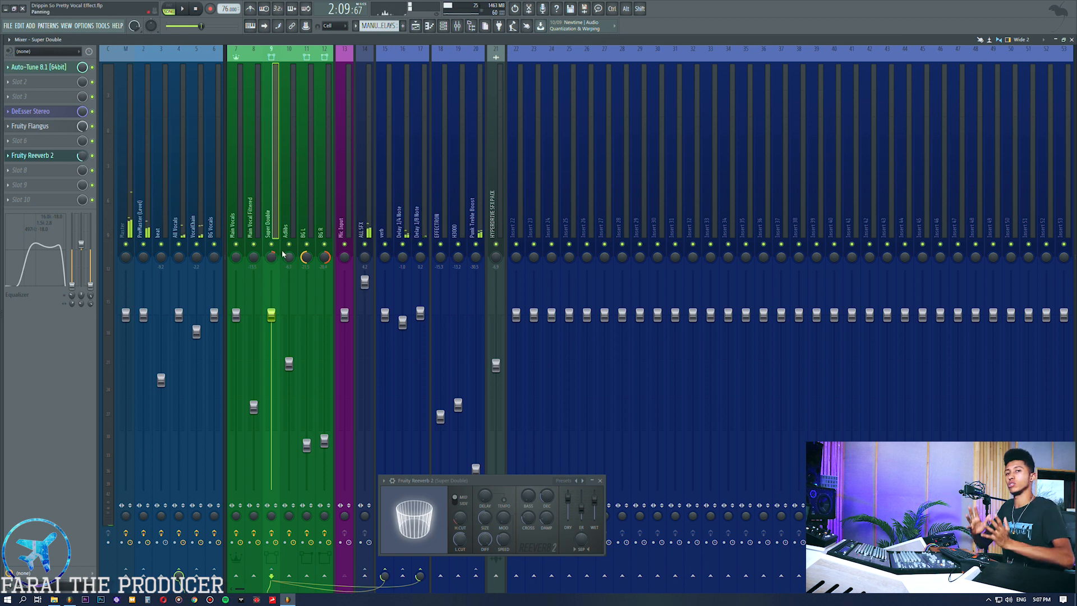
pyautogui.click(38, 159)
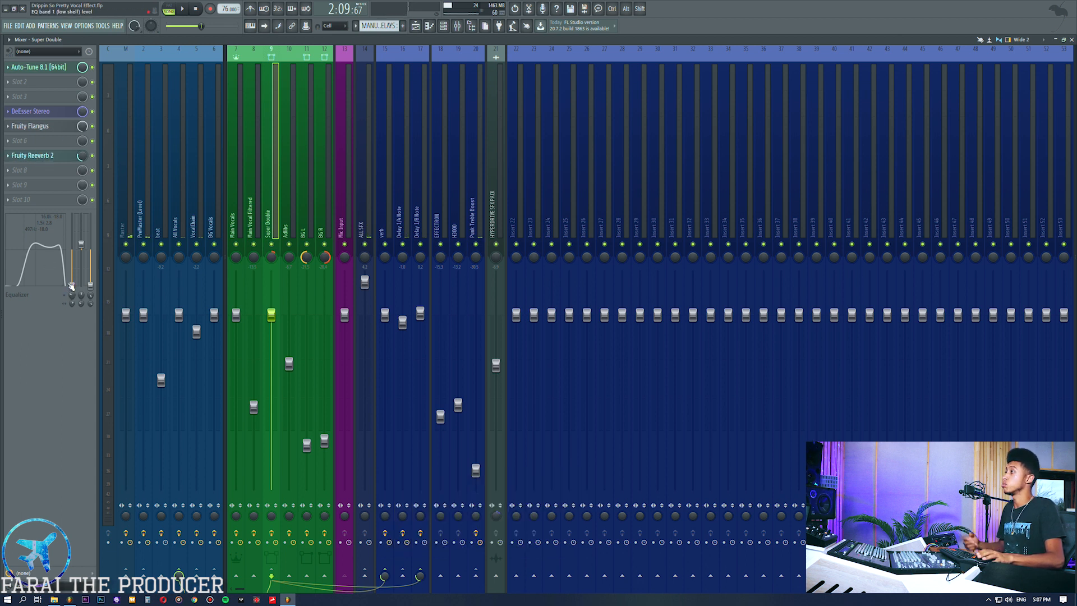
# Step: Select the Adlibs mixer channel, solo the Dry Double playlist track and audition it from 2:09:67
pyautogui.click(284, 202)
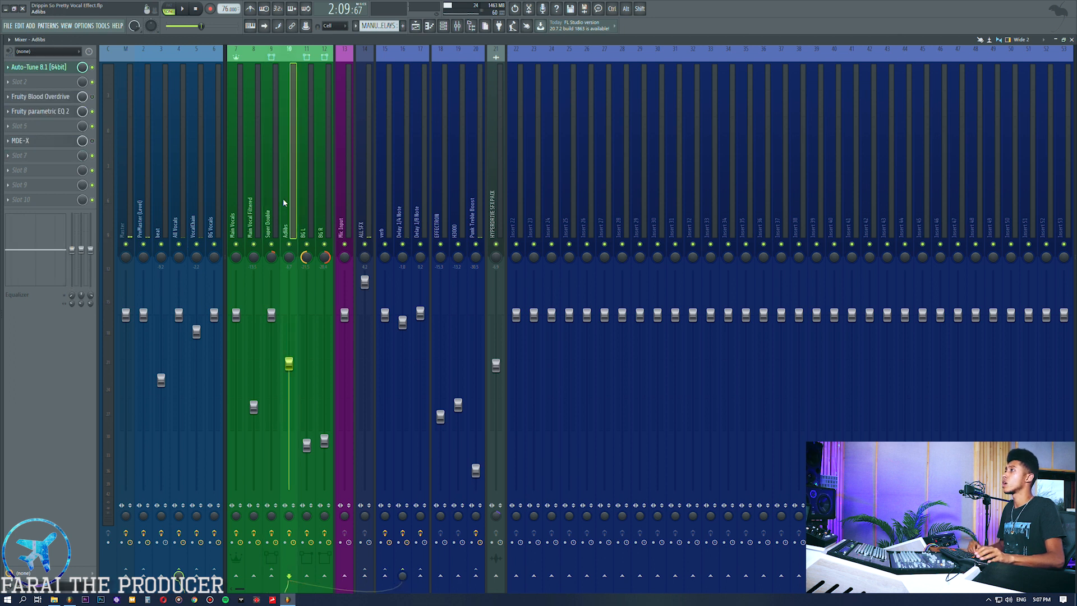
pyautogui.click(415, 26)
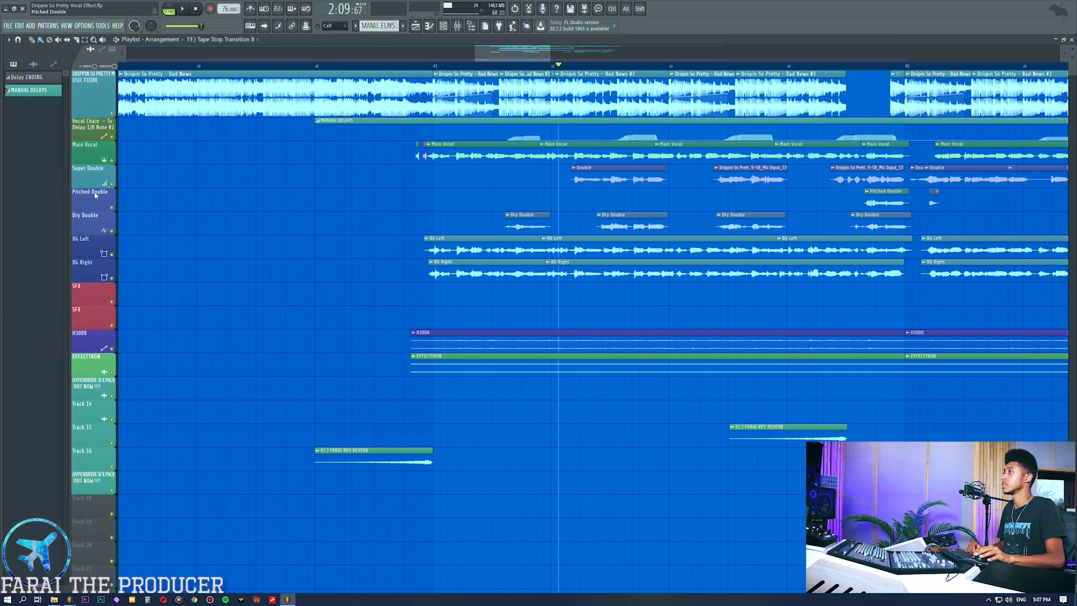
pyautogui.keyDown('ctrl'); pyautogui.click(112, 231); pyautogui.keyUp('ctrl')
pyautogui.press('space')
pyautogui.click(457, 27)
pyautogui.press('space')
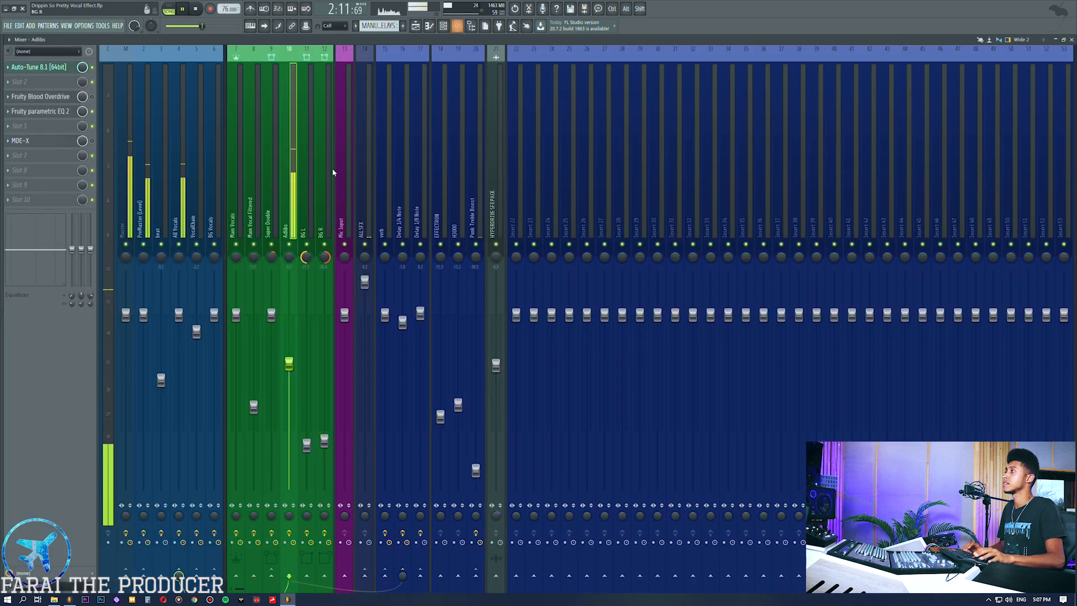
# Step: Open Fruity parametric EQ 2 on Adlibs and examine its curve while the Dry Double plays
pyautogui.click(57, 111)
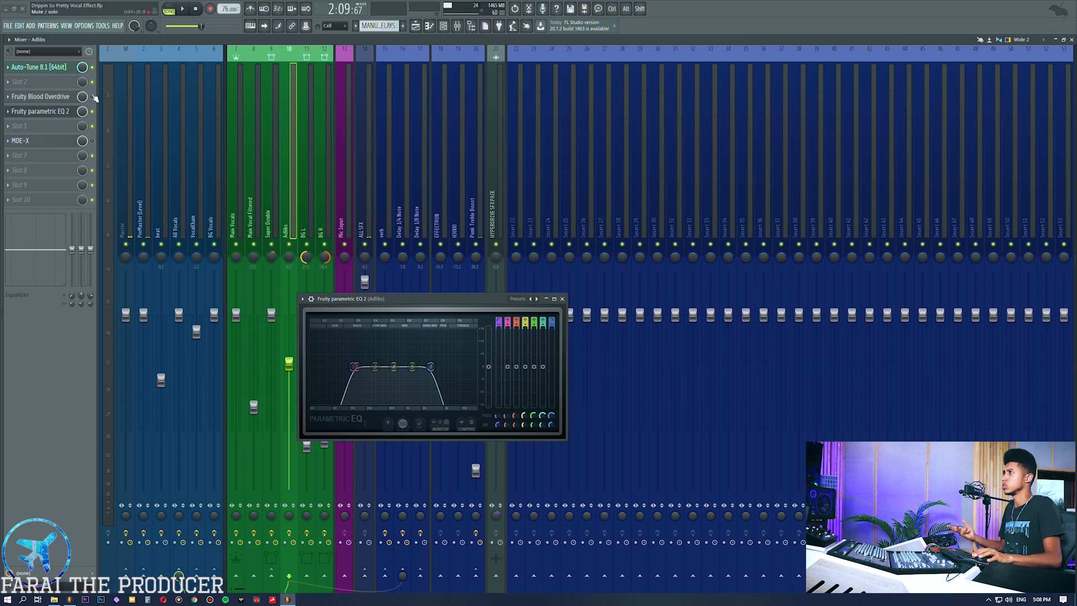
pyautogui.press('space')
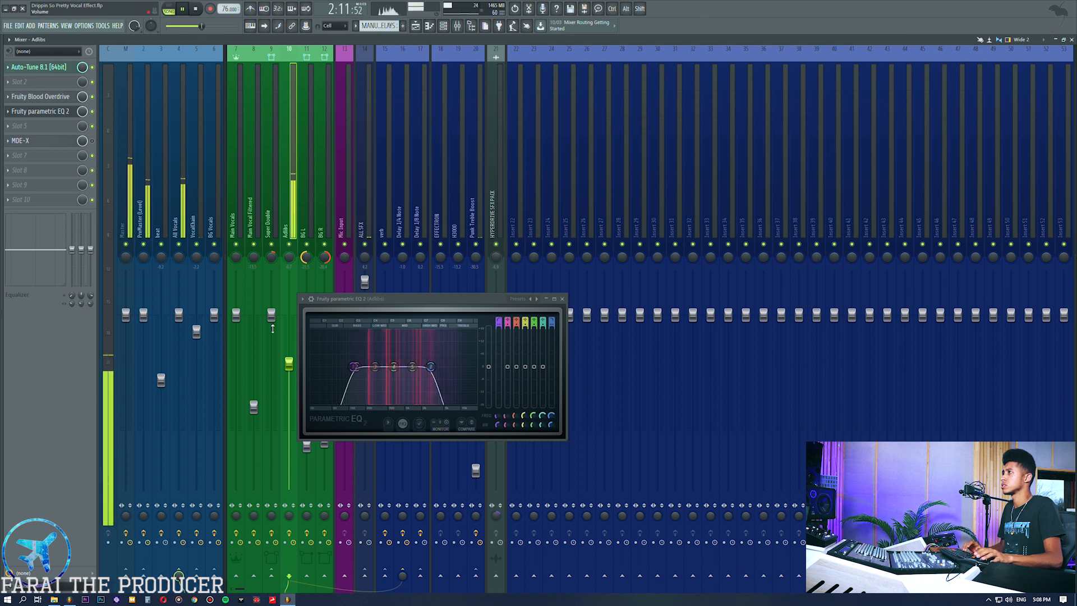
pyautogui.press('space')
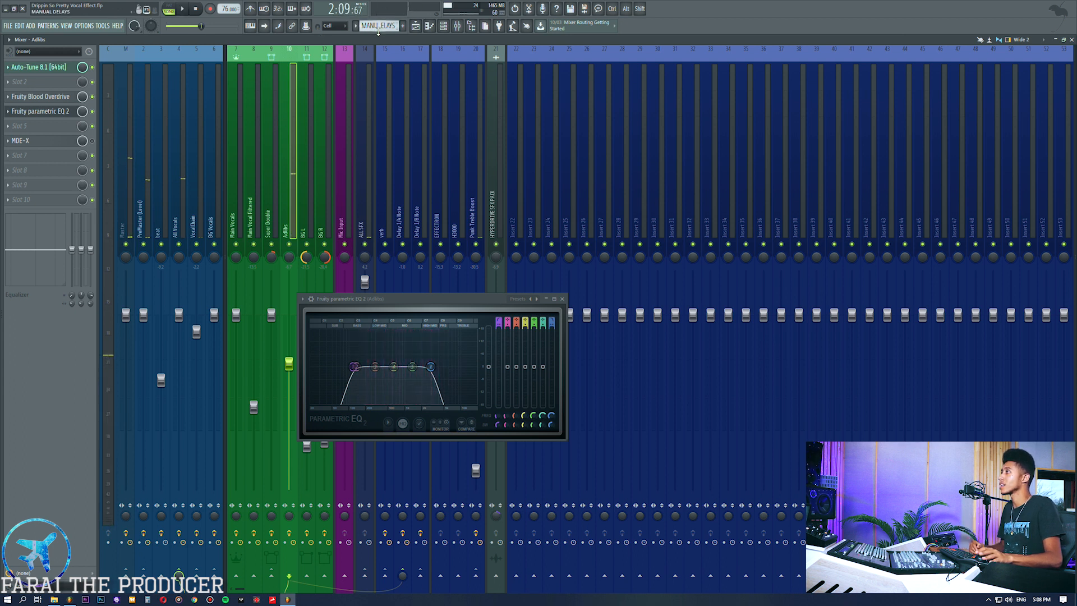
pyautogui.click(414, 27)
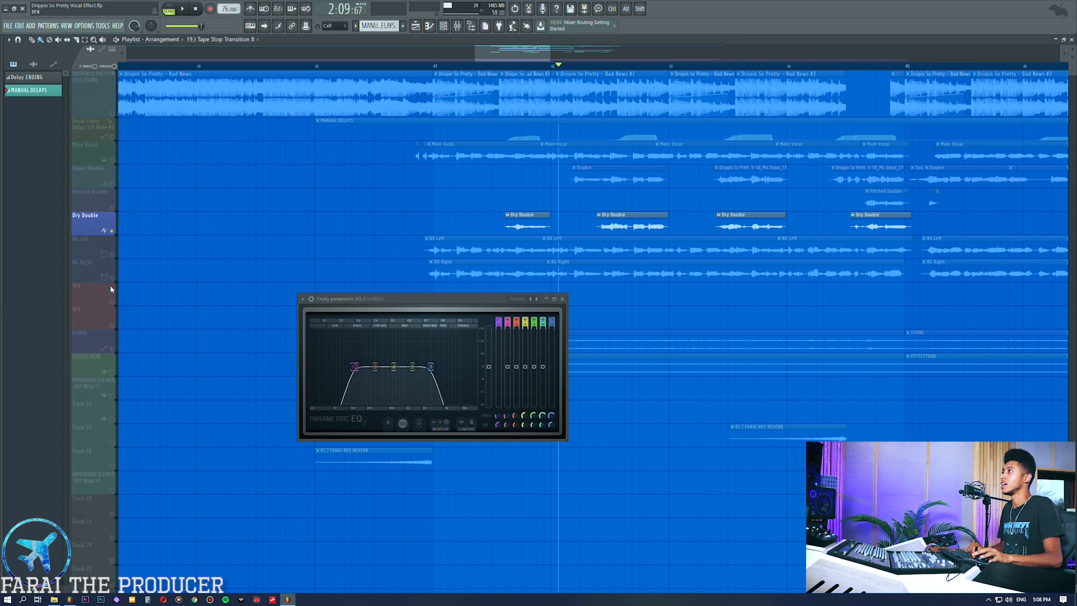
pyautogui.click(456, 25)
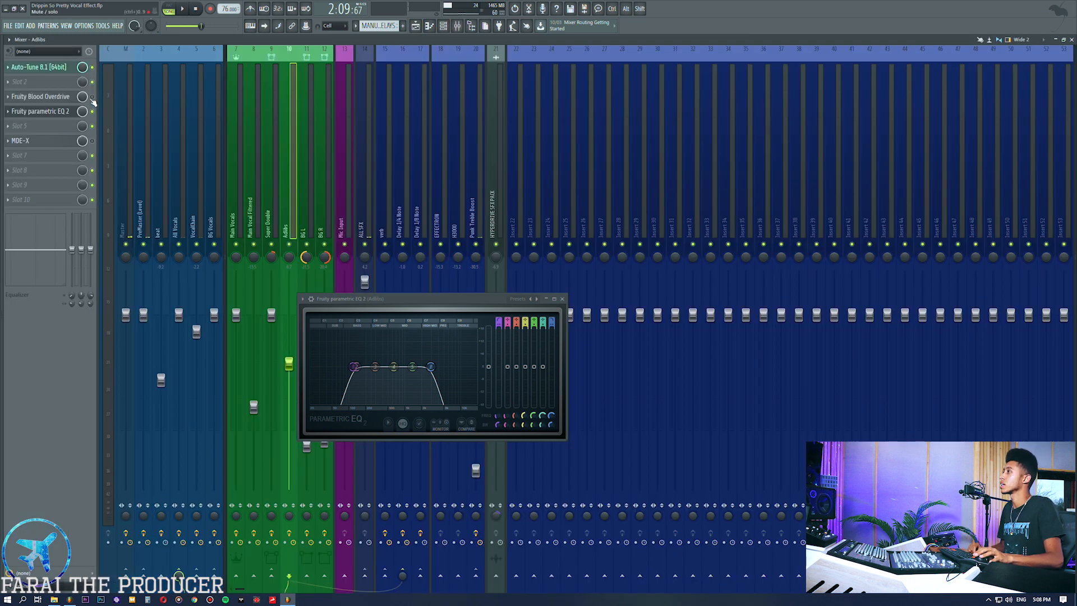
# Step: View MDE-X on Adlibs, audition the Dry Double from 2:10:46 and close both MDE-X and the parametric EQ
pyautogui.click(52, 140)
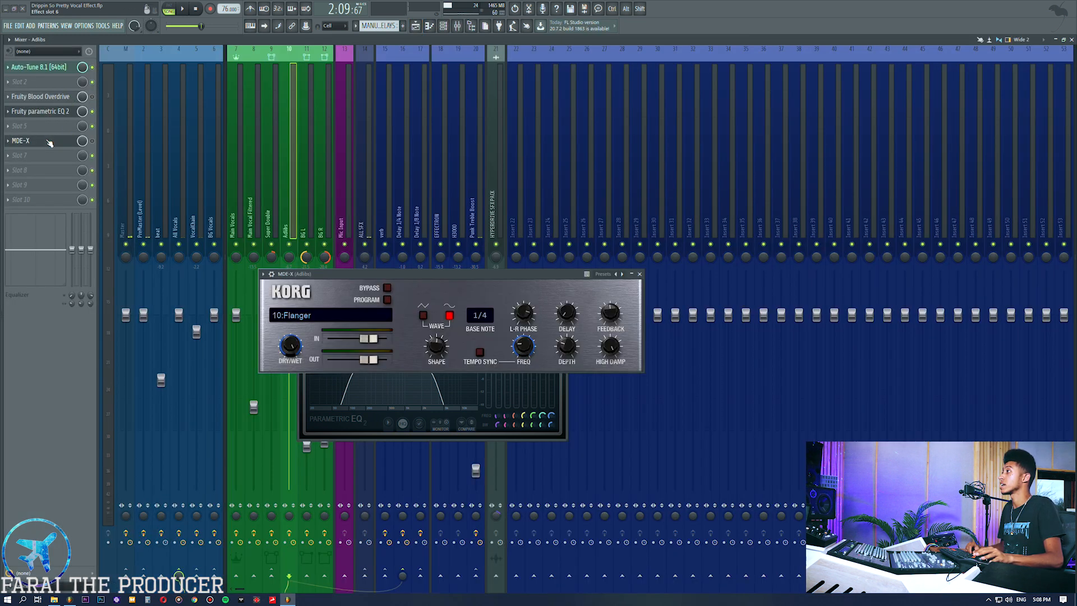
pyautogui.click(415, 26)
pyautogui.click(593, 66)
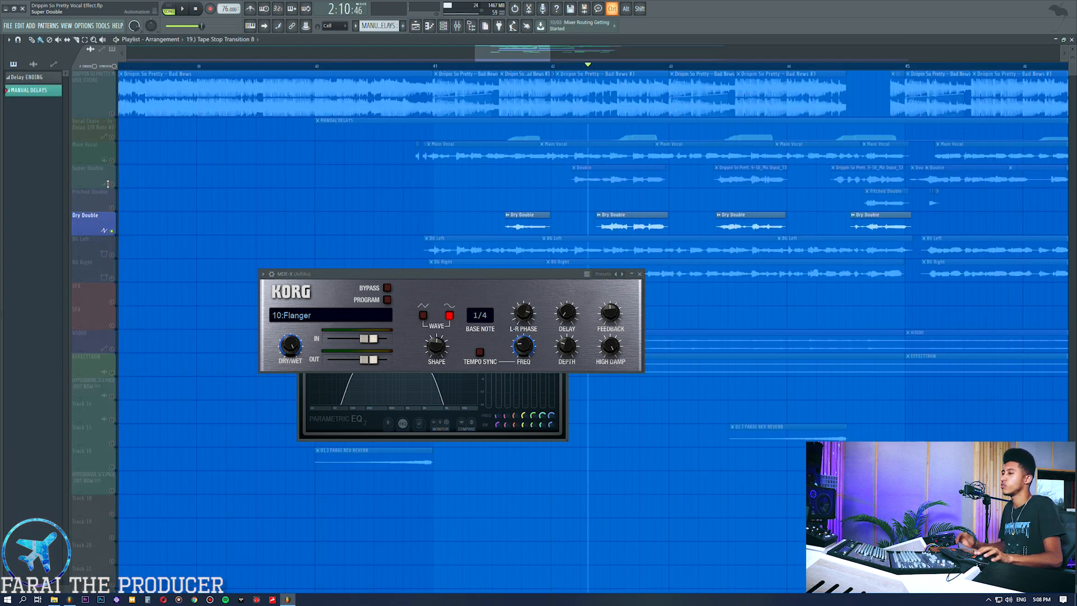
pyautogui.press('space')
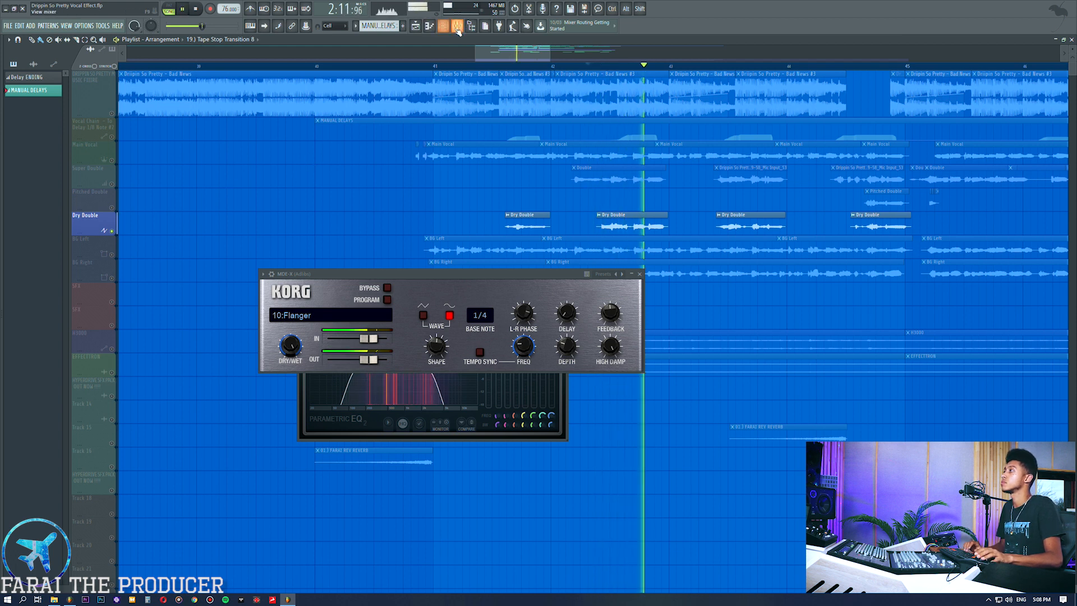
pyautogui.click(456, 26)
pyautogui.press('space')
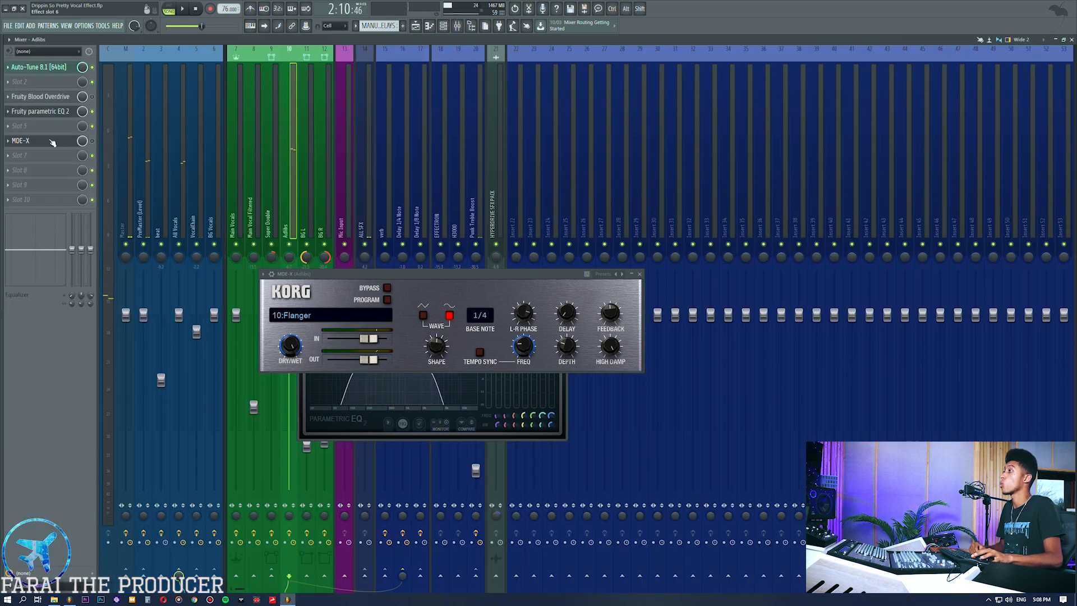
pyautogui.click(50, 143)
pyautogui.click(47, 112)
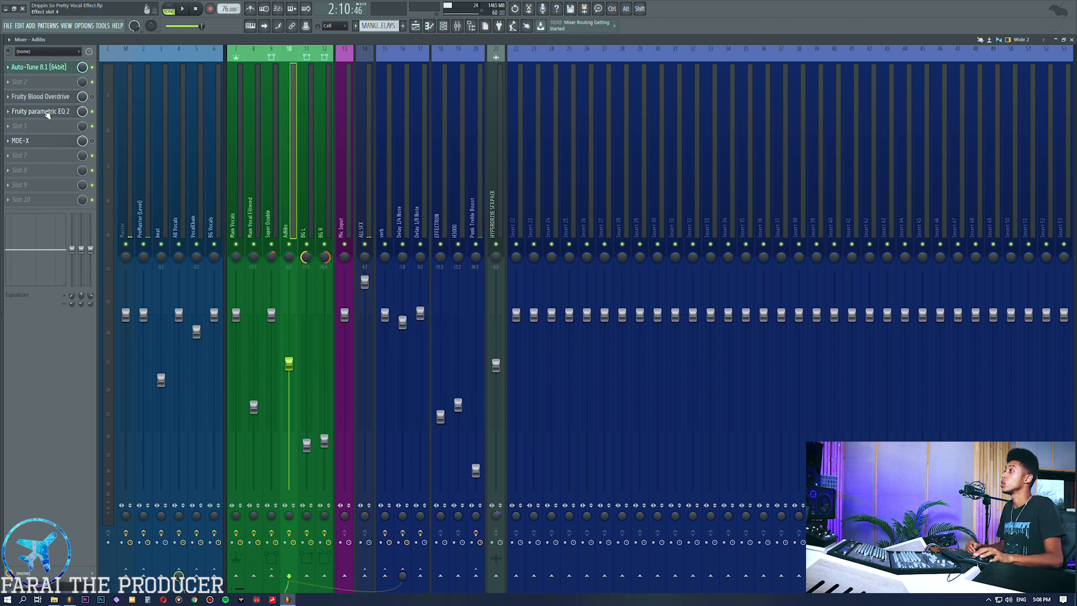
# Step: View the BG L mixer channel, then enable only the BG Left and BG Right playlist tracks and play from 2:05:72
pyautogui.click(307, 167)
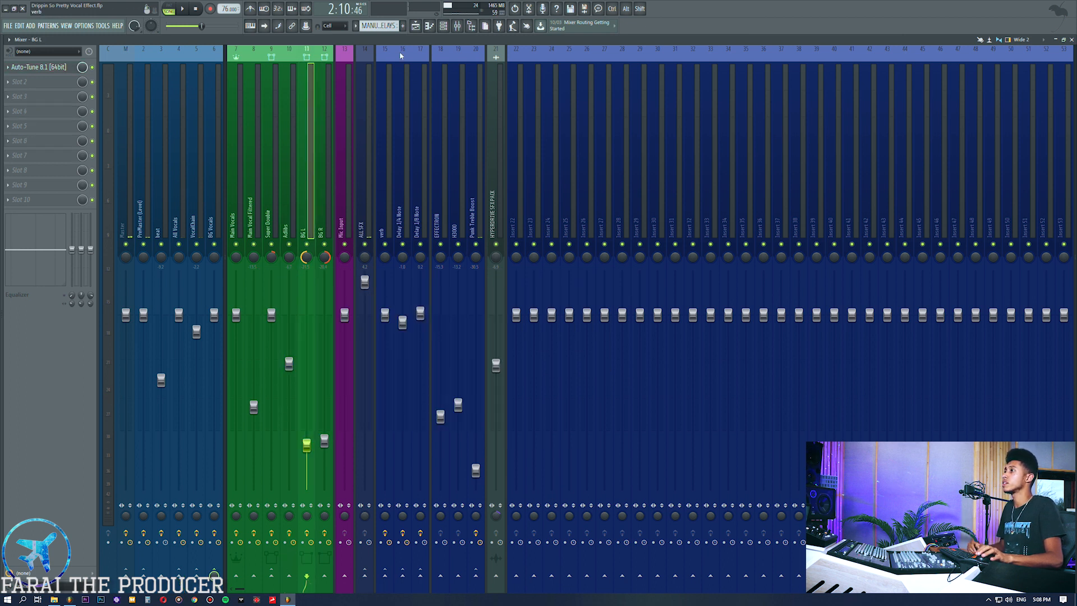
pyautogui.click(416, 25)
pyautogui.click(112, 278)
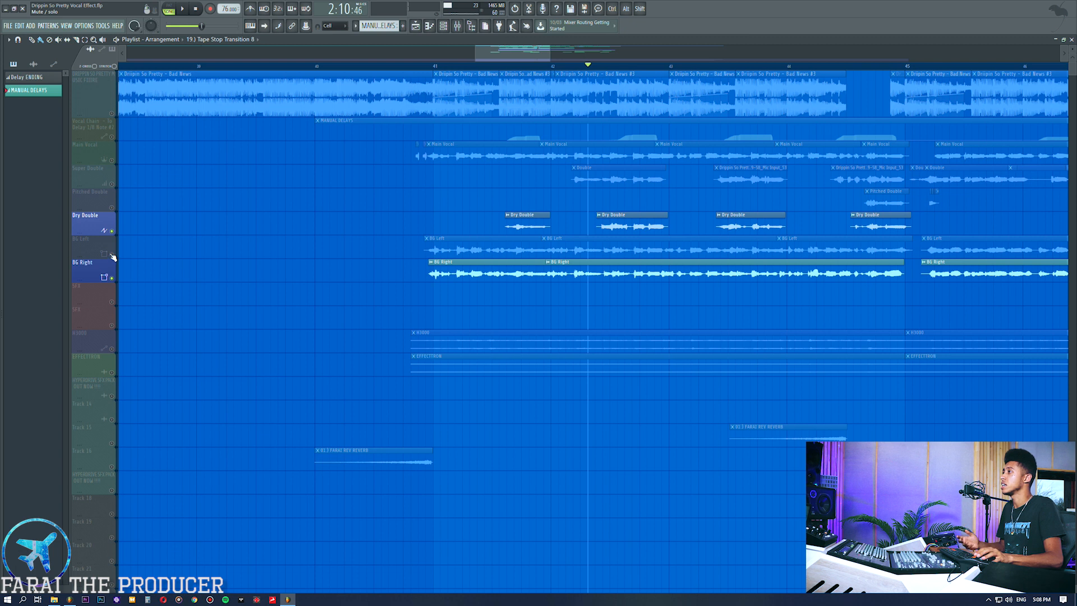
pyautogui.rightClick(112, 256)
pyautogui.click(112, 278)
pyautogui.click(418, 66)
pyautogui.press('space')
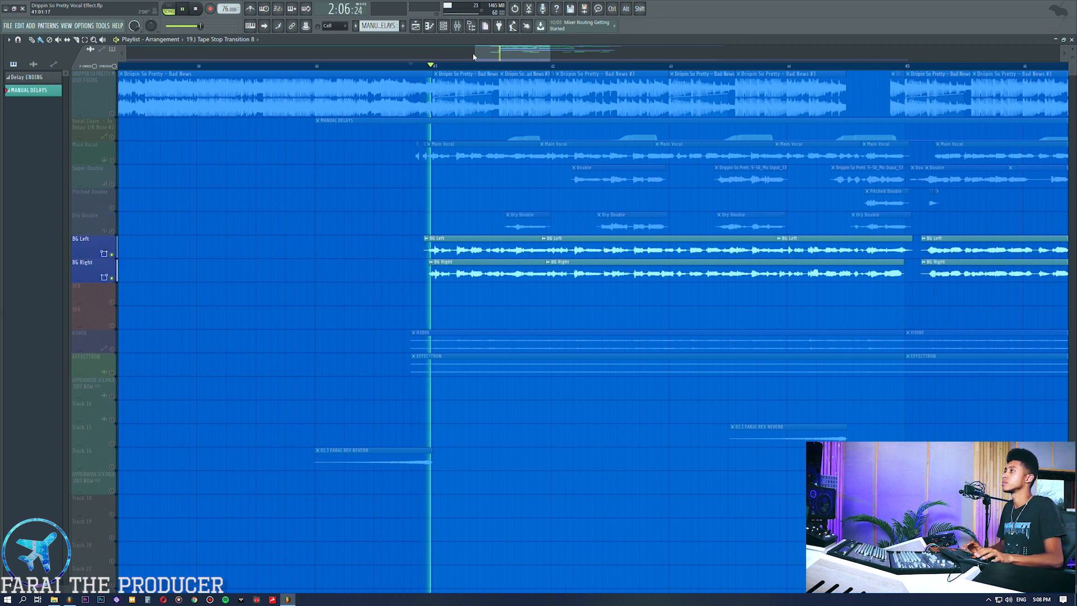
# Step: Select the BG Vocals mixer channel during playback and open its StudioRack Stereo plugin
pyautogui.press('F9')
pyautogui.press('Left')
pyautogui.press('Left')
pyautogui.press('Left')
pyautogui.press('Left')
pyautogui.press('Left')
pyautogui.click(416, 26)
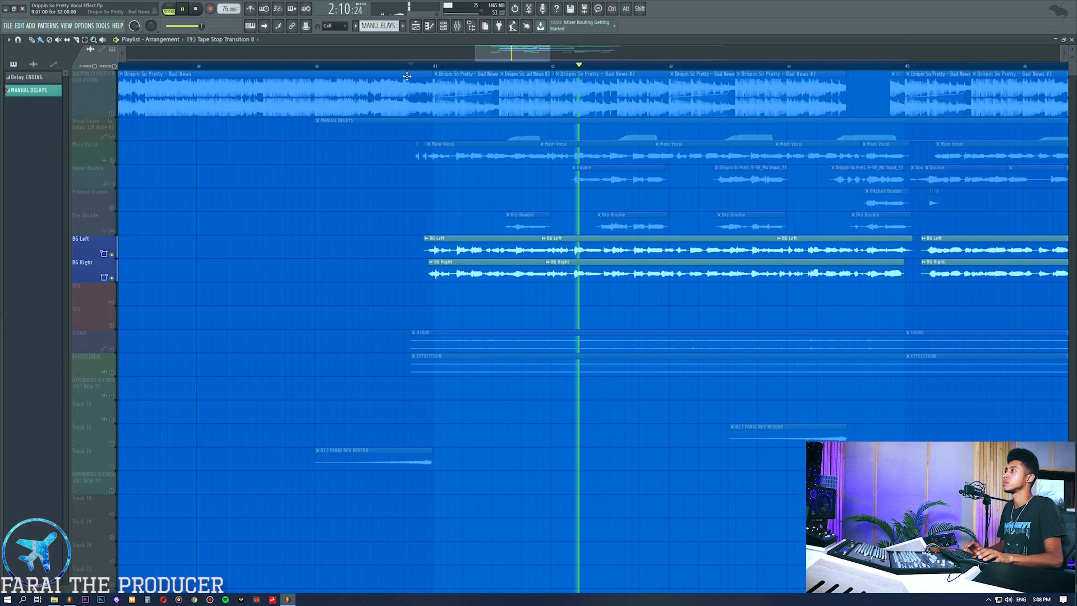
pyautogui.click(457, 26)
pyautogui.click(33, 67)
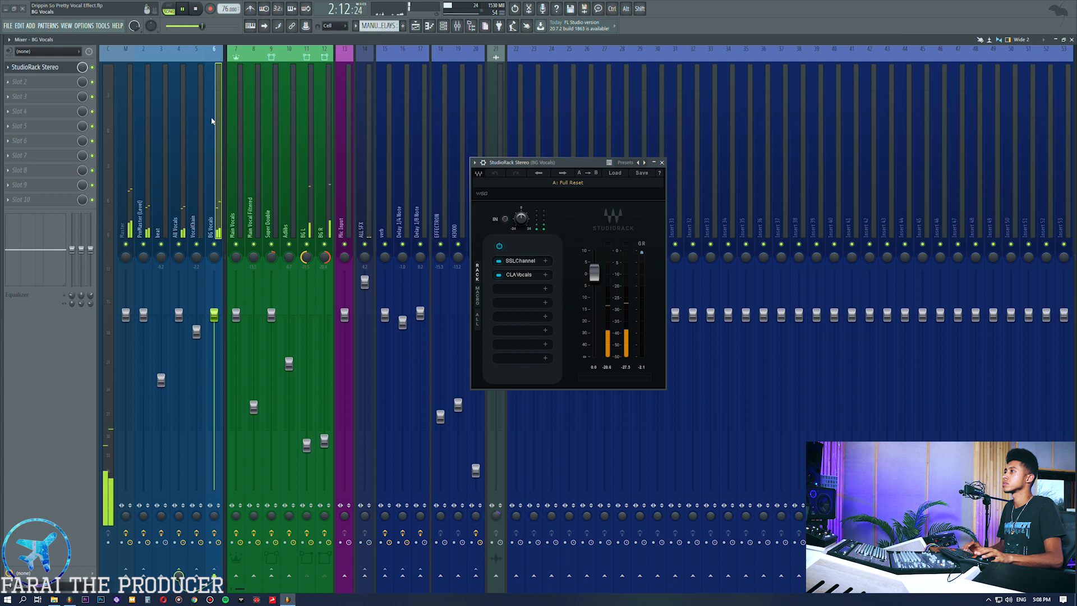
# Step: View SSLChannel and CLA Vocals from the BG Vocals StudioRack during playback, placing their windows beside the rack
pyautogui.click(520, 261)
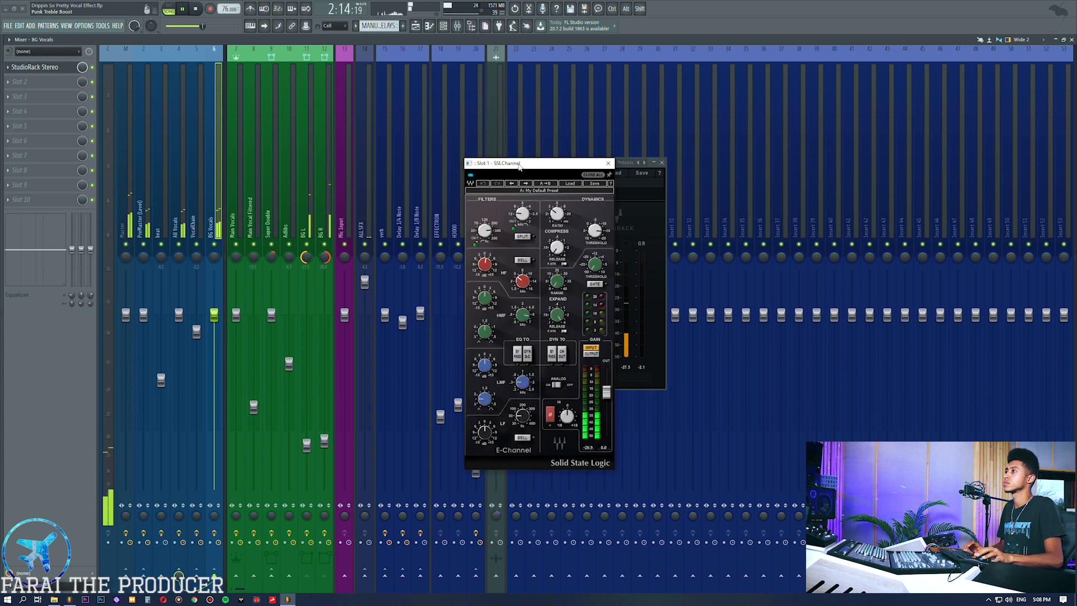
pyautogui.click(517, 273)
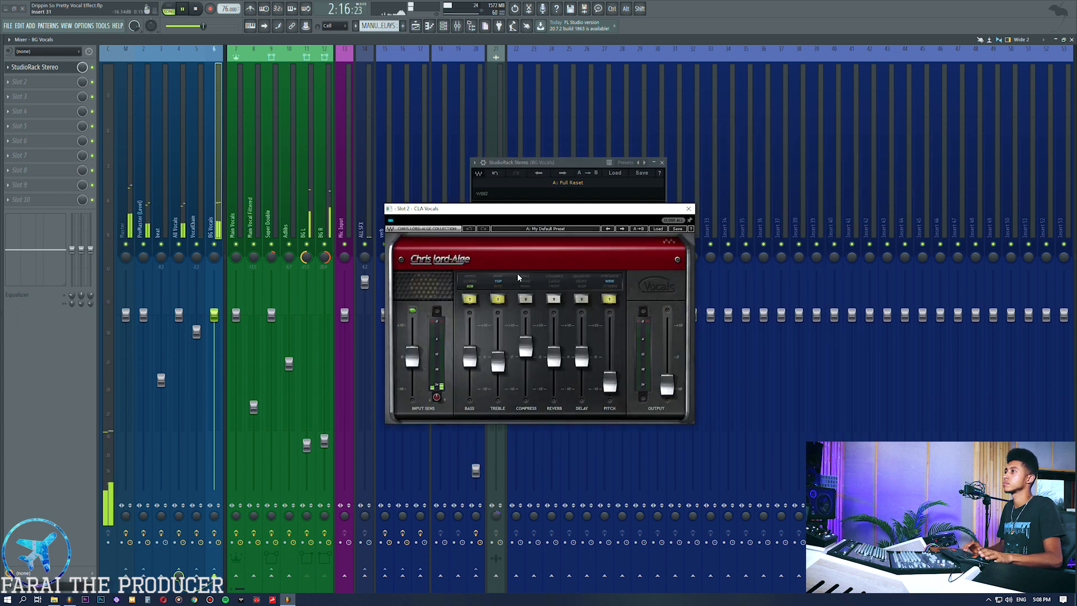
pyautogui.moveTo(501, 250); pyautogui.dragTo(819, 155)
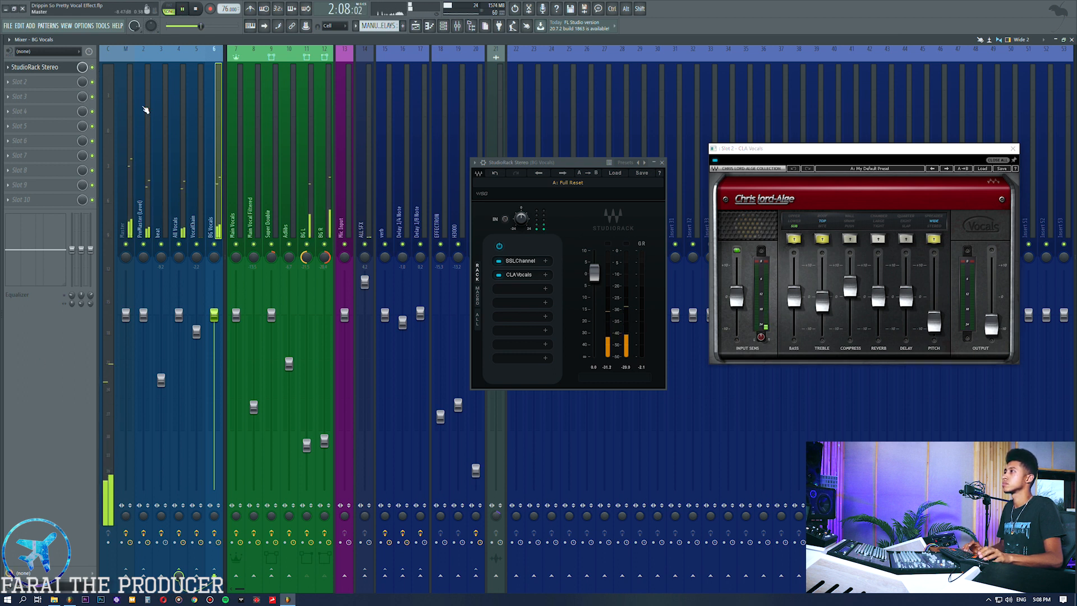
pyautogui.press('space')
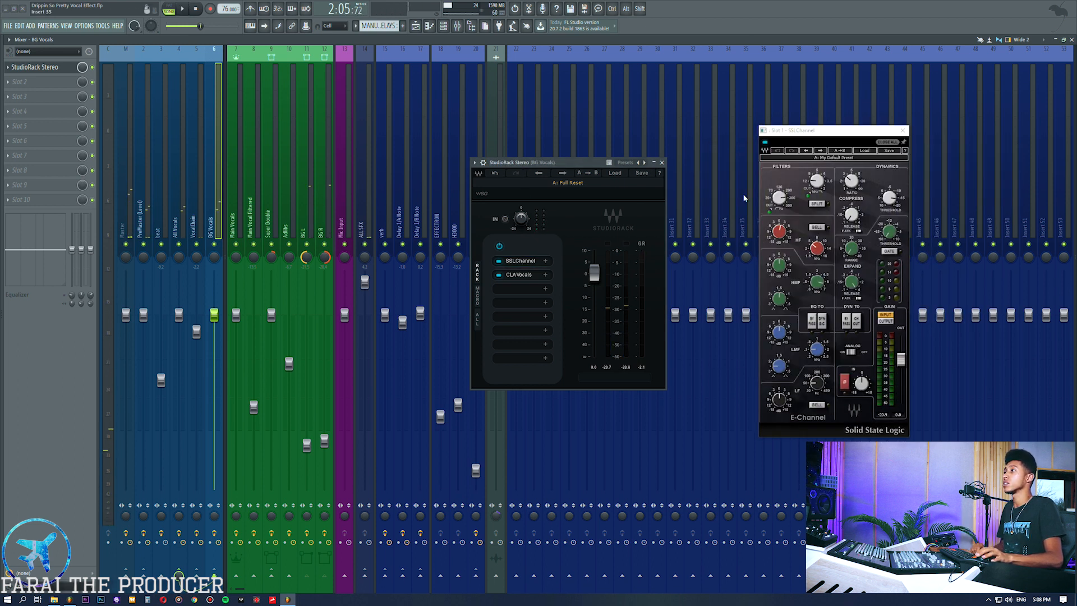
# Step: Examine the filter and EQ settings of SSLChannel on BG Vocals, bring up CLA Vocals again and close StudioRack
pyautogui.click(816, 206)
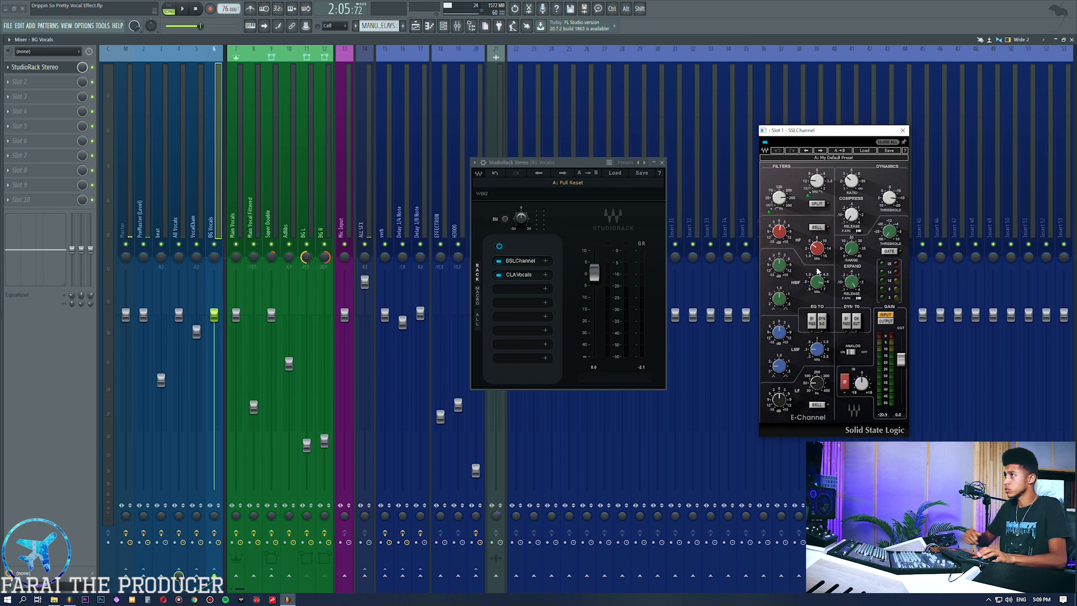
pyautogui.moveTo(785, 410)
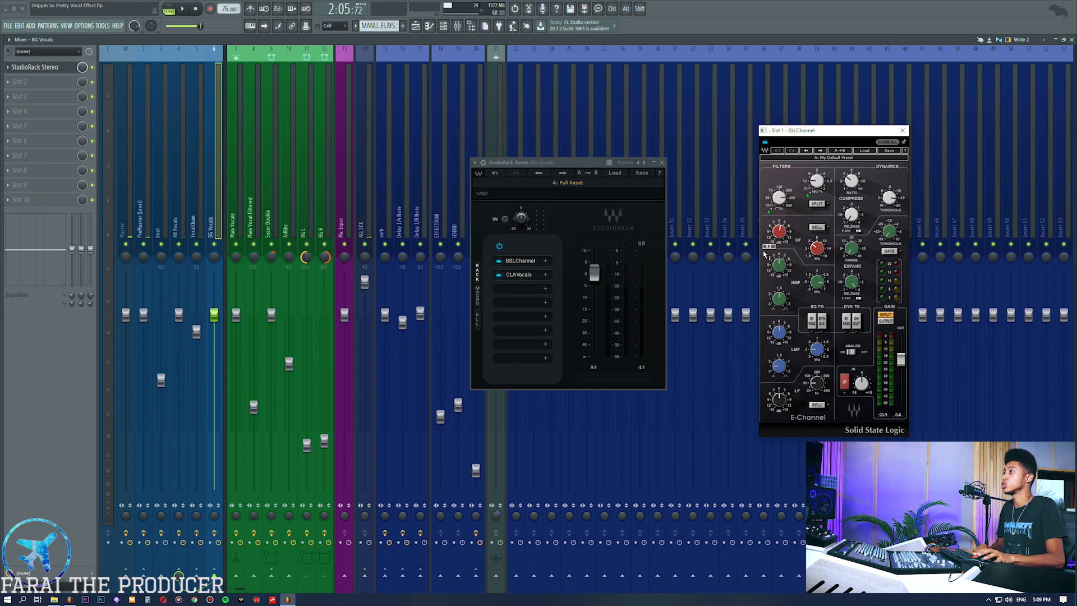
pyautogui.click(515, 275)
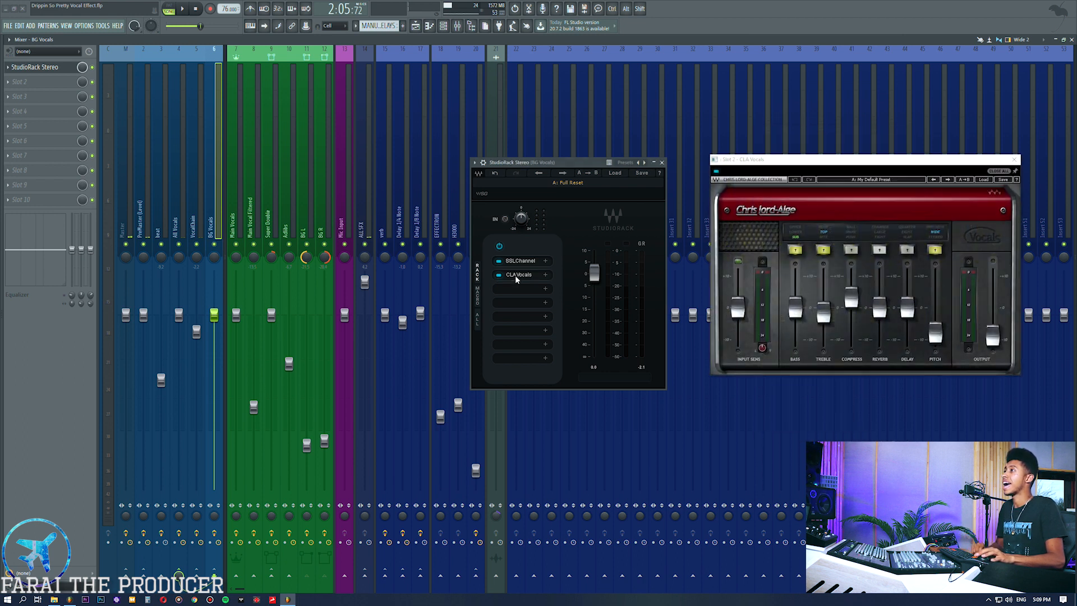
pyautogui.click(661, 162)
# Step: Enable the Main Vocal playlist track, mute BG Left and BG Right, and play from 2:05:72
pyautogui.click(415, 26)
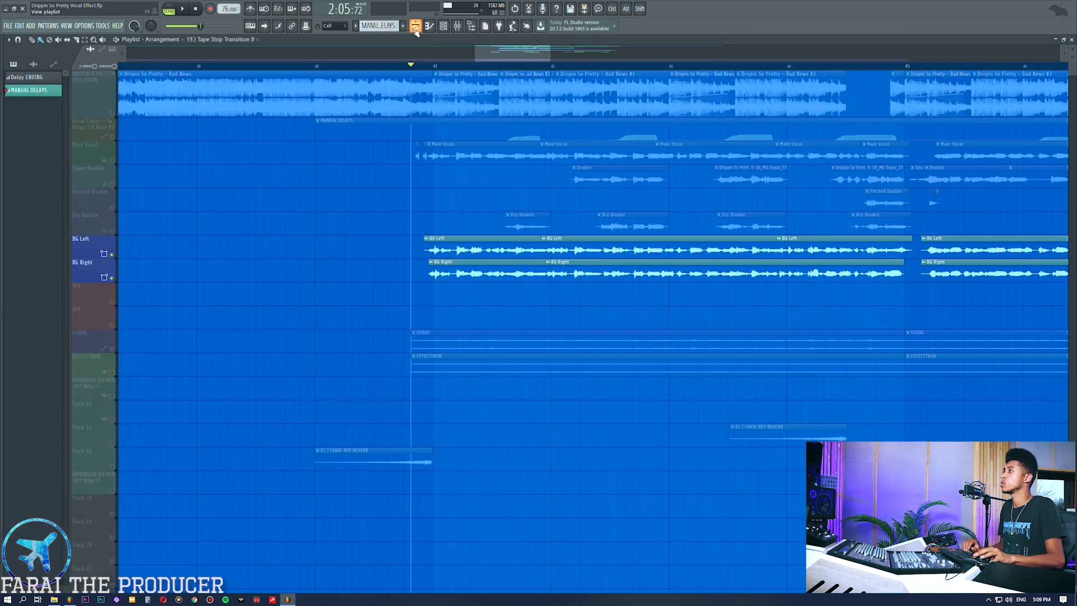
pyautogui.click(111, 161)
pyautogui.click(112, 255)
pyautogui.click(112, 278)
pyautogui.press('space')
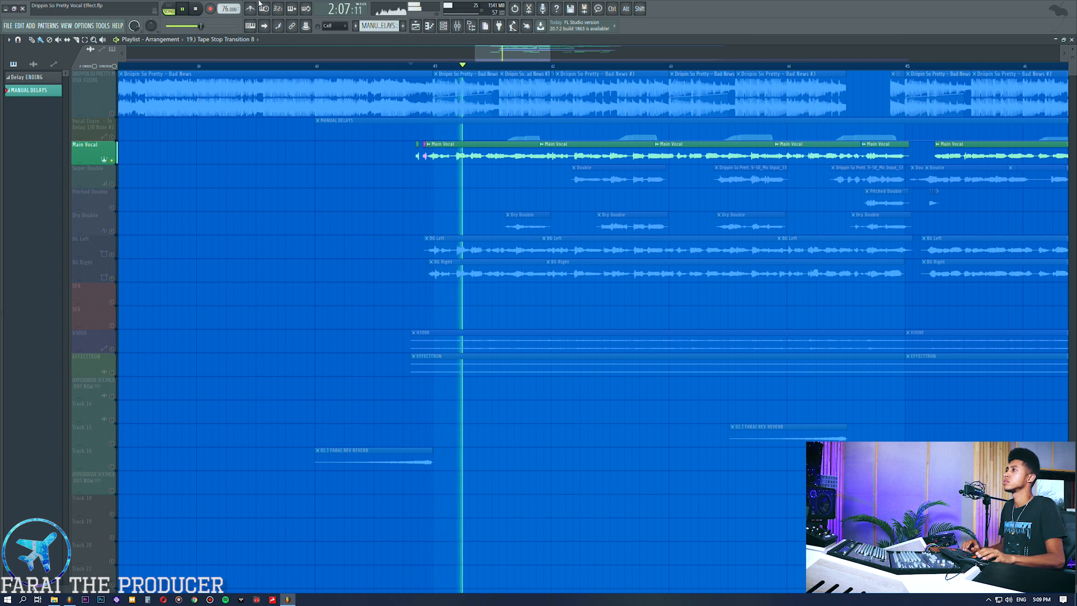
# Step: Unmute BG Right and BG Left during playback and check their levels in the mixer
pyautogui.click(112, 278)
pyautogui.click(112, 255)
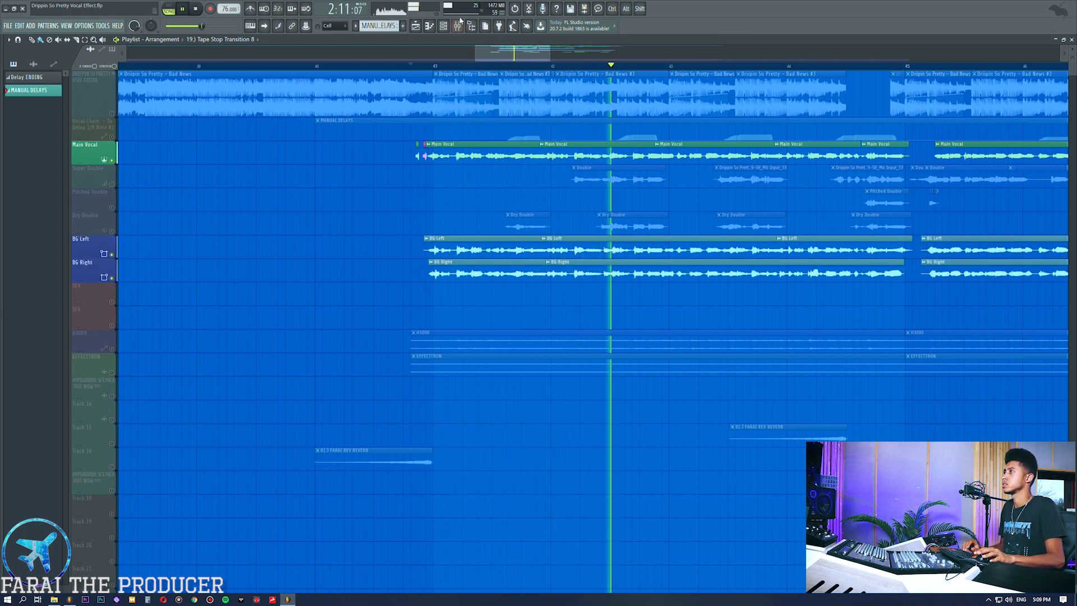
pyautogui.press('F9')
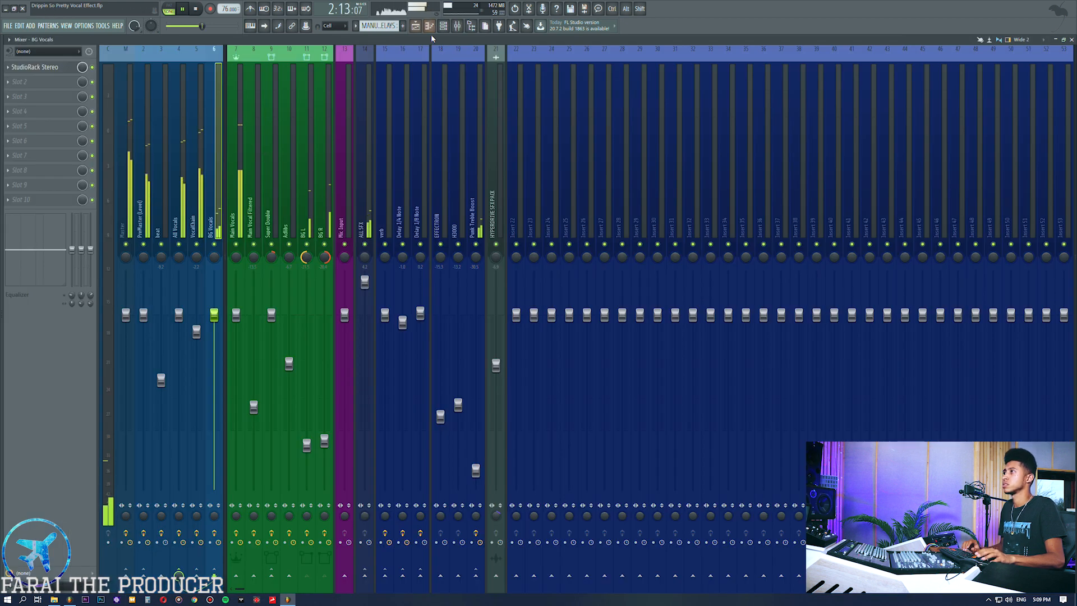
pyautogui.press('F5')
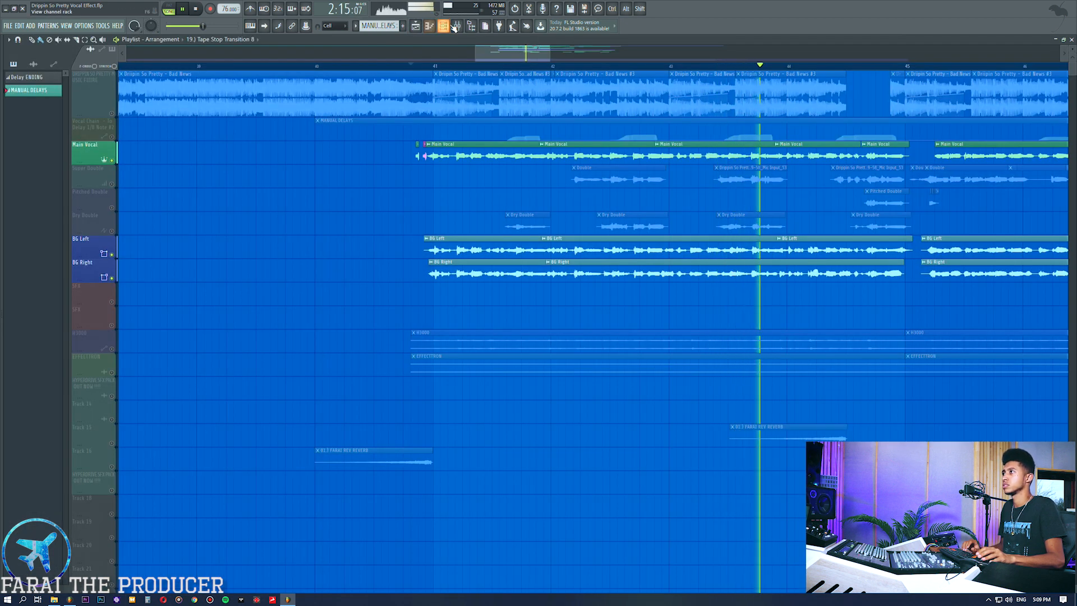
# Step: Compare the mix with BG Left and BG Right muted and unmuted, and stop playback with both enabled
pyautogui.click(112, 254)
pyautogui.click(112, 277)
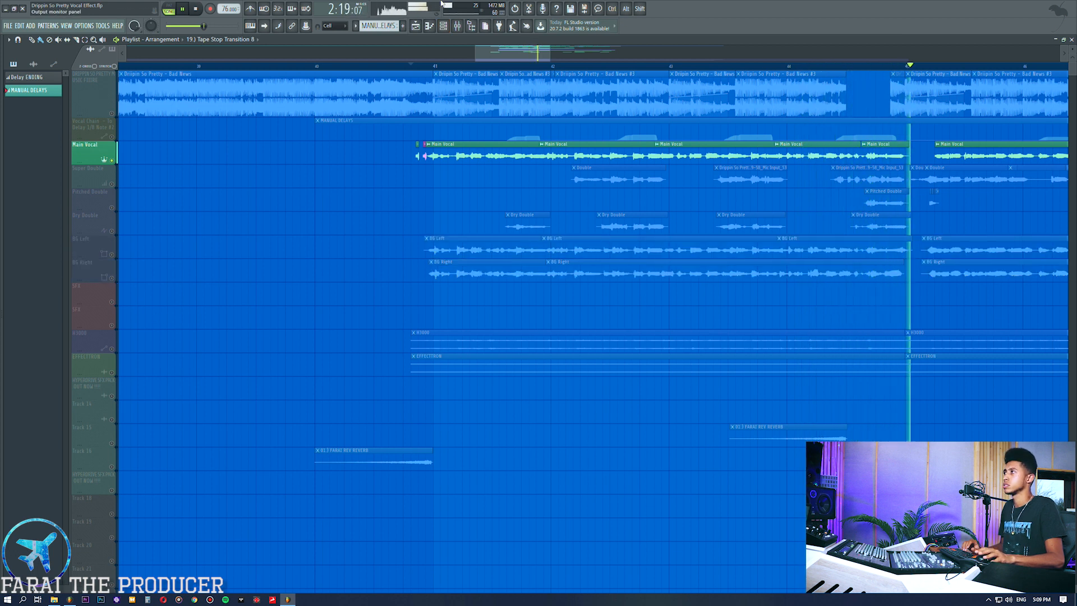
pyautogui.click(112, 278)
pyautogui.click(112, 254)
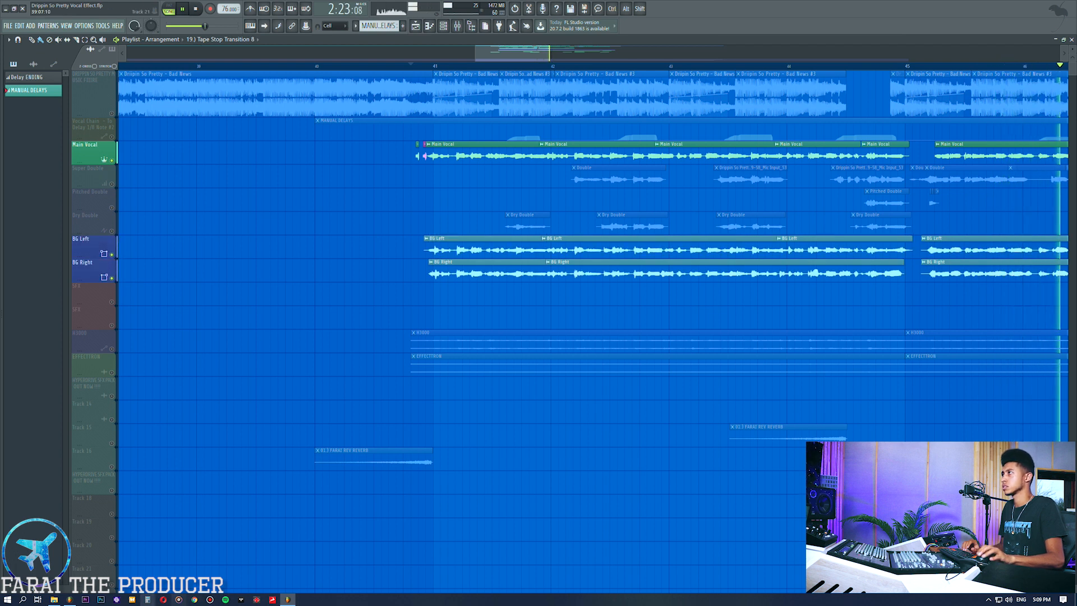
pyautogui.scroll(-6, 421, 67)
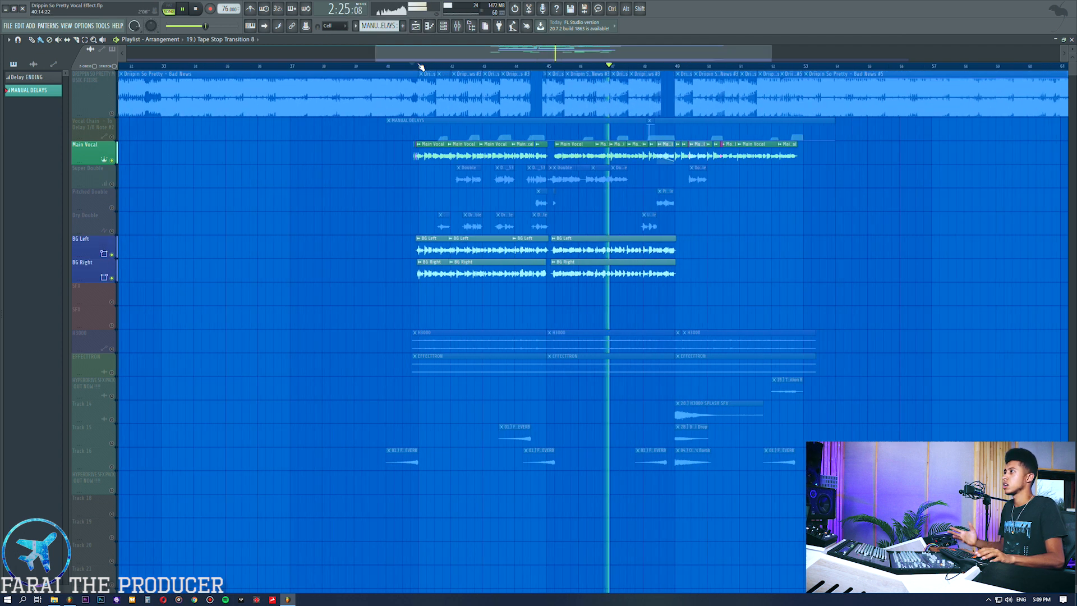
pyautogui.press('space')
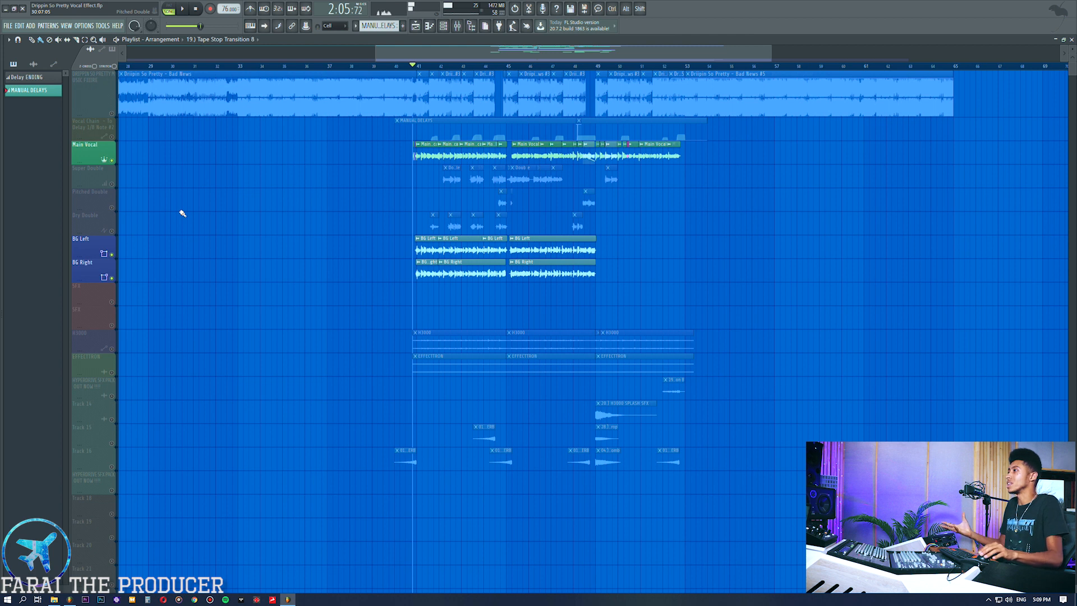
# Step: Unmute the Dry Double, Pitched Double and Super Double tracks and set the playback position to 2:09:47
pyautogui.click(112, 230)
pyautogui.click(112, 207)
pyautogui.click(112, 184)
pyautogui.click(444, 66)
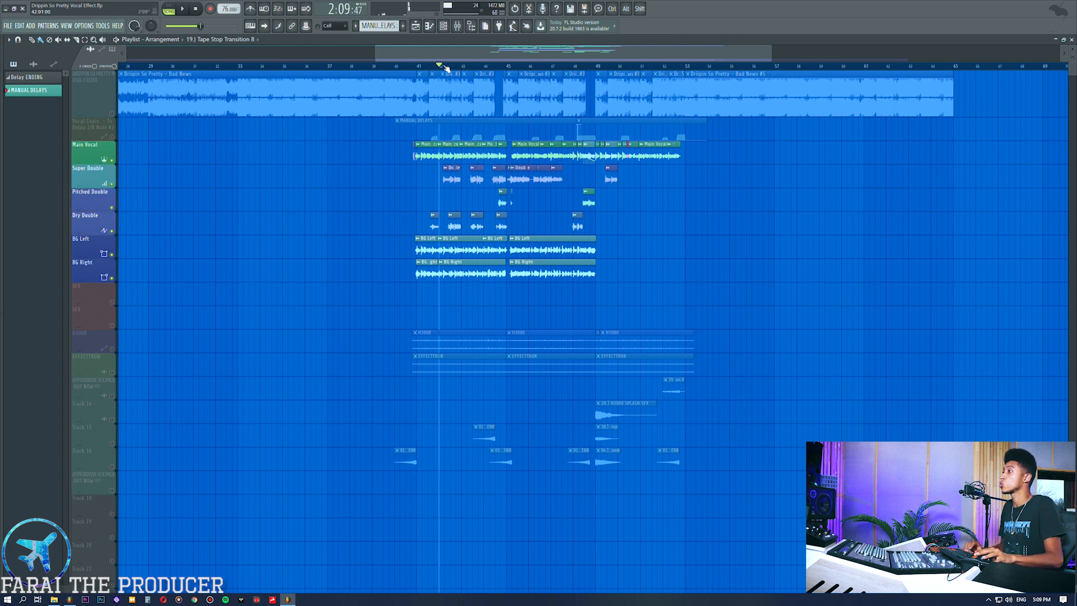
# Step: Unmute Track 16, Track 15, Track 14, EFFECTRON and H3000, and start playback
pyautogui.click(112, 466)
pyautogui.click(113, 442)
pyautogui.click(112, 419)
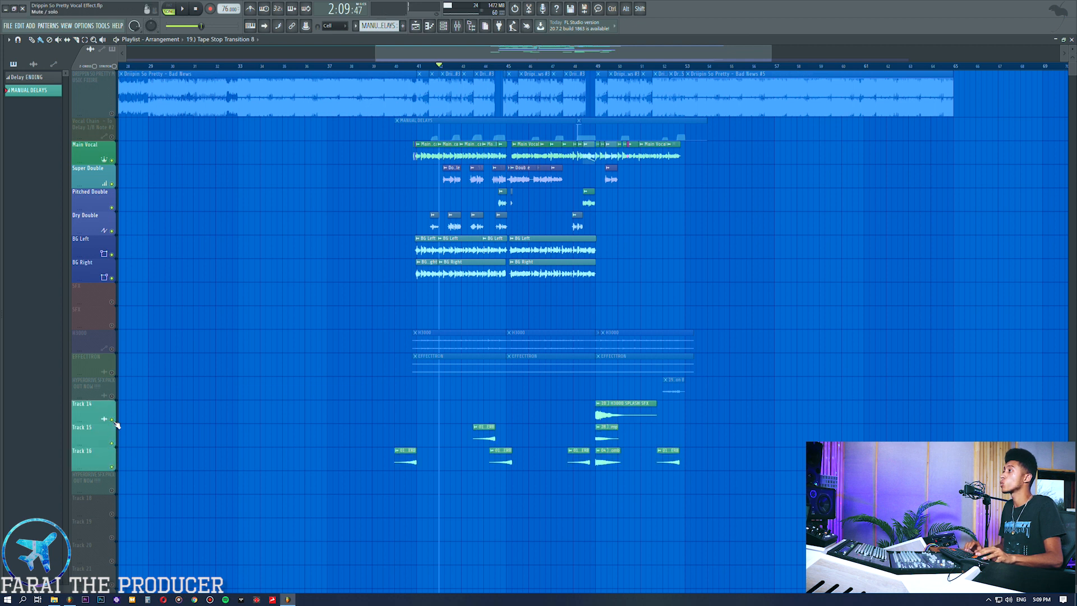
pyautogui.click(112, 372)
pyautogui.click(112, 348)
pyautogui.press('space')
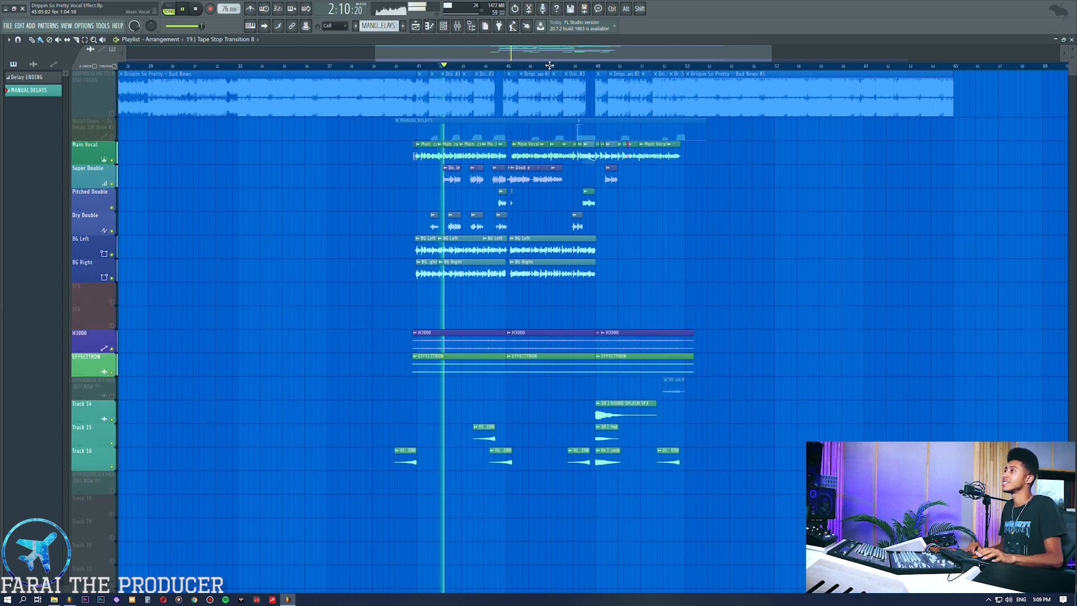
# Step: Check the mixer levels during playback and enable the Vocal Chain - To Delay 1/8 Note #2 automation track
pyautogui.click(457, 25)
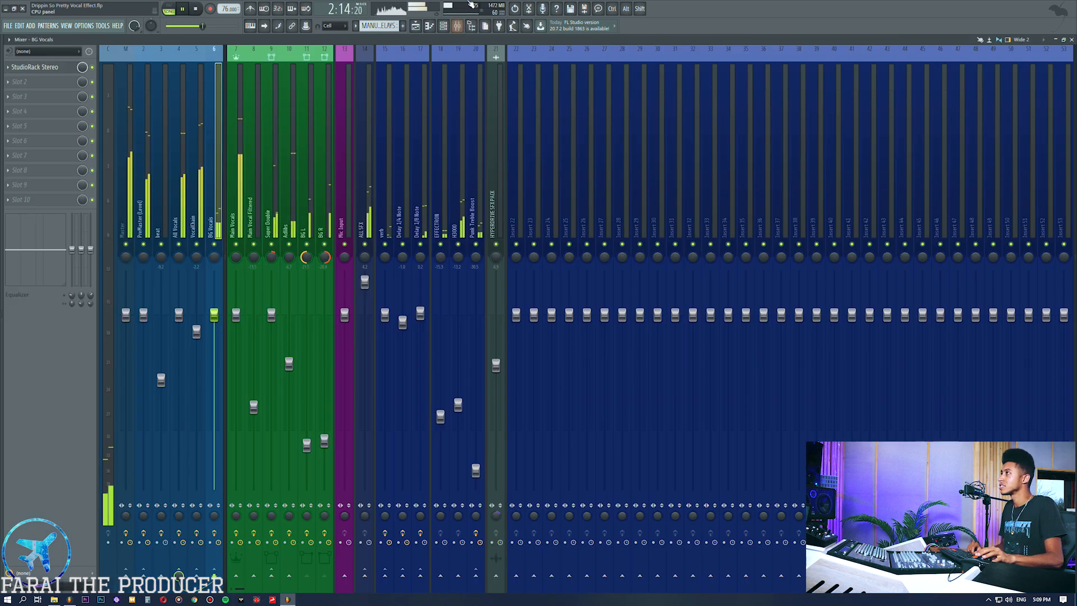
pyautogui.click(417, 26)
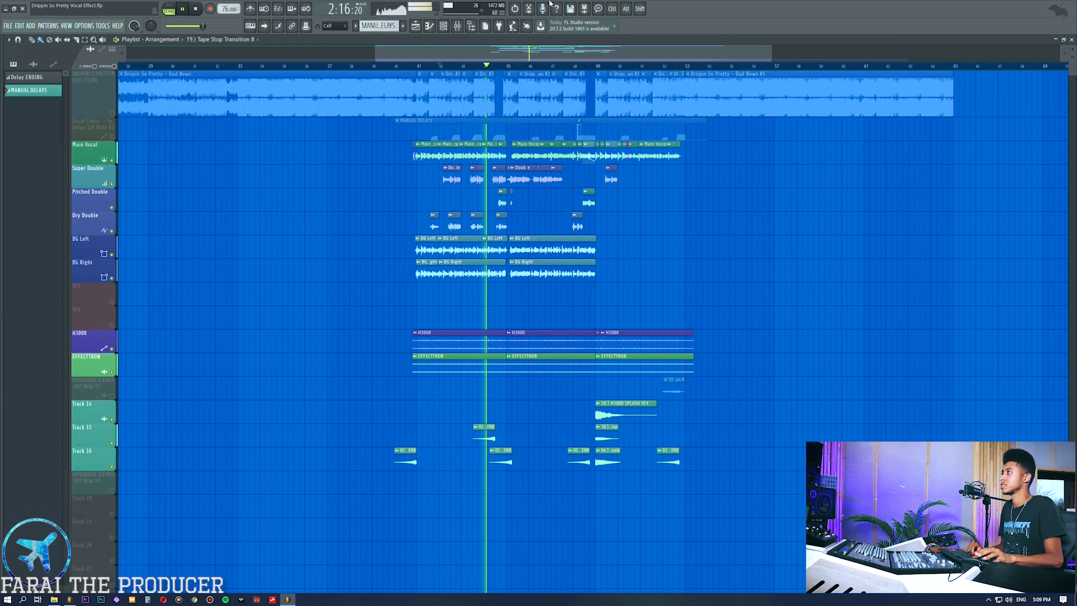
pyautogui.click(115, 121)
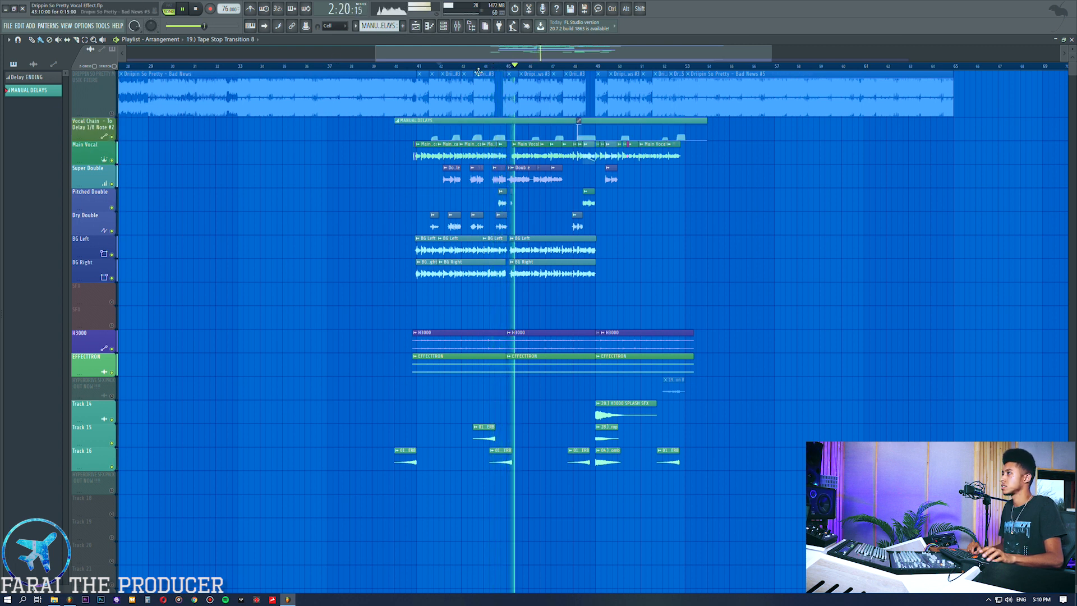
pyautogui.scroll(4, 508, 66)
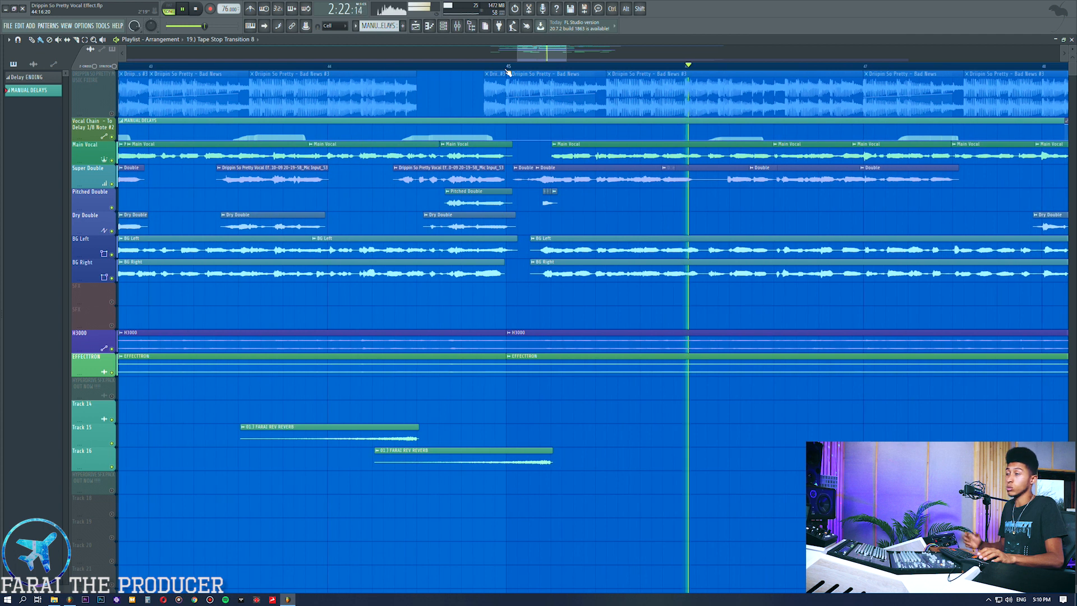
# Step: Solo Pitched Double, play it from 2:17:56, stop, and select the Main Vocal Filtered mixer channel
pyautogui.click(439, 67)
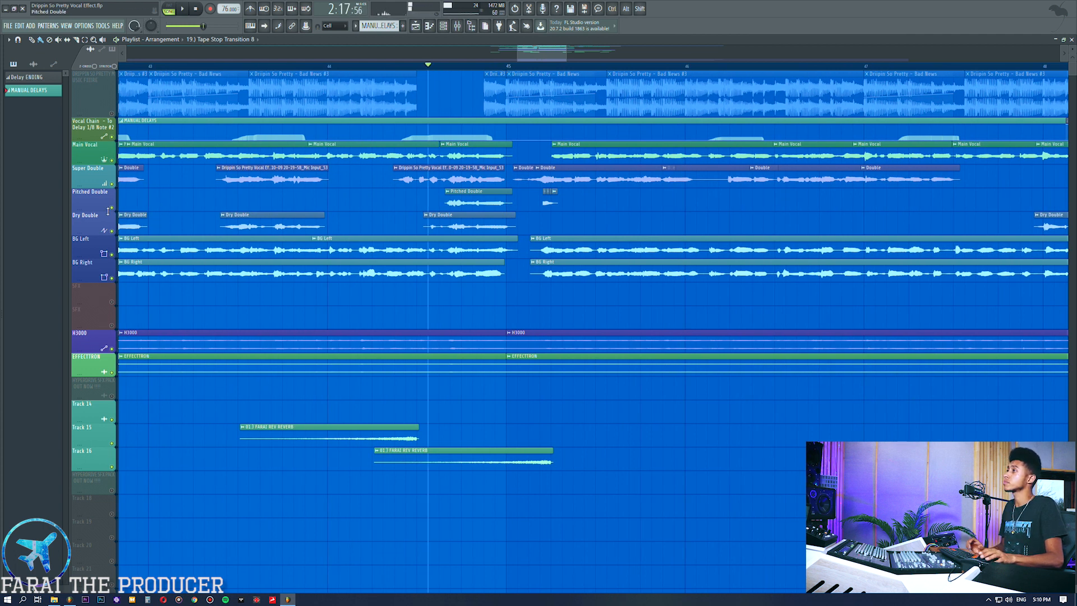
pyautogui.press('space')
pyautogui.click(457, 26)
pyautogui.press('space')
pyautogui.click(260, 143)
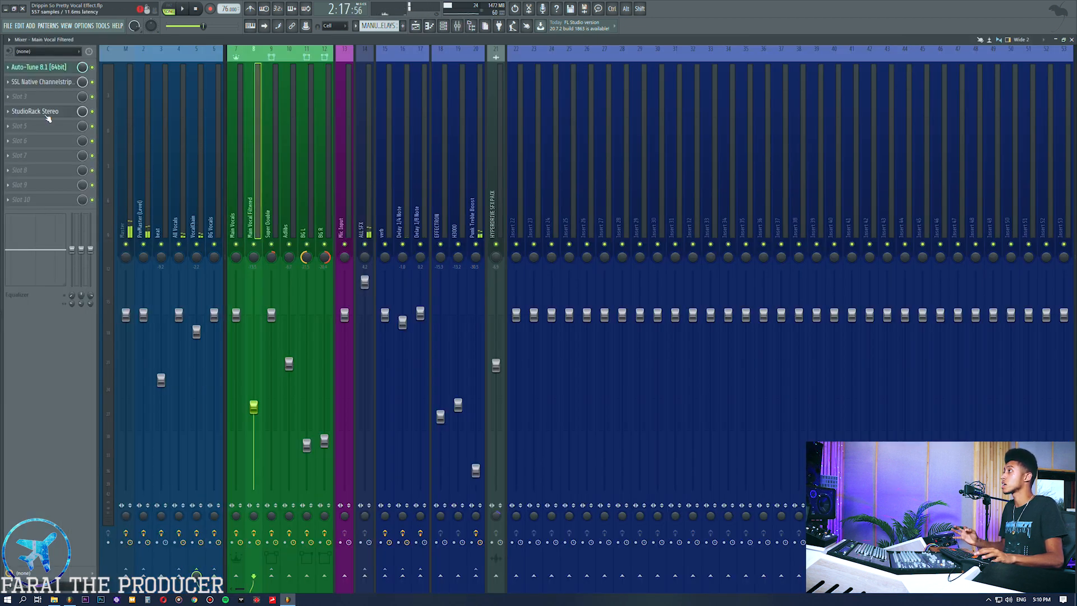
# Step: View SSL Native Channelstrip and the GTR Stomp 2 pitcher inside StudioRack on Main Vocal Filtered, and close the GTR window
pyautogui.click(42, 83)
pyautogui.click(42, 83)
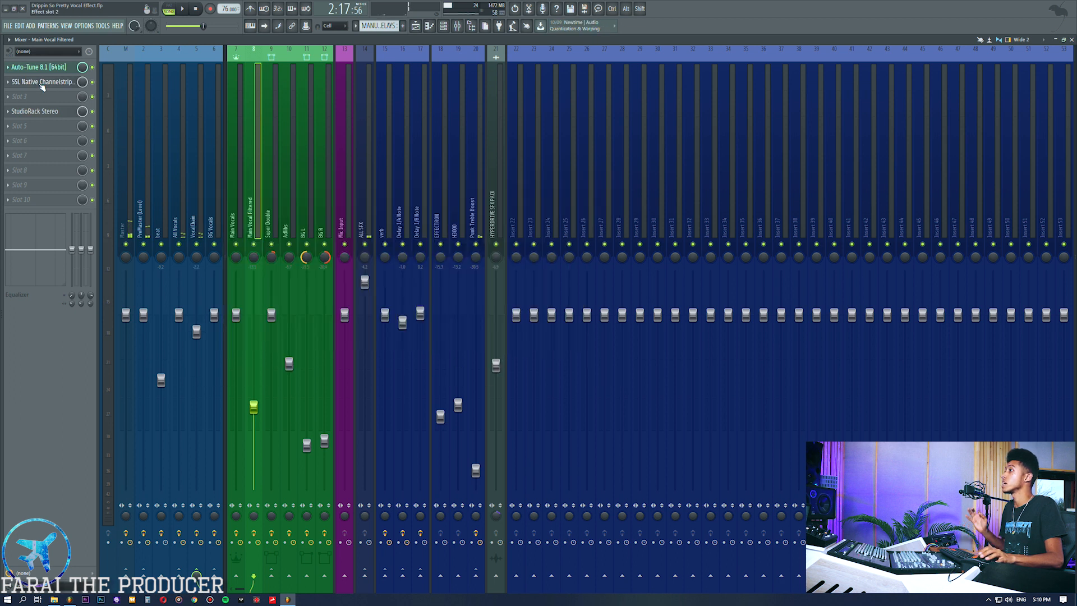
pyautogui.click(48, 115)
pyautogui.click(429, 425)
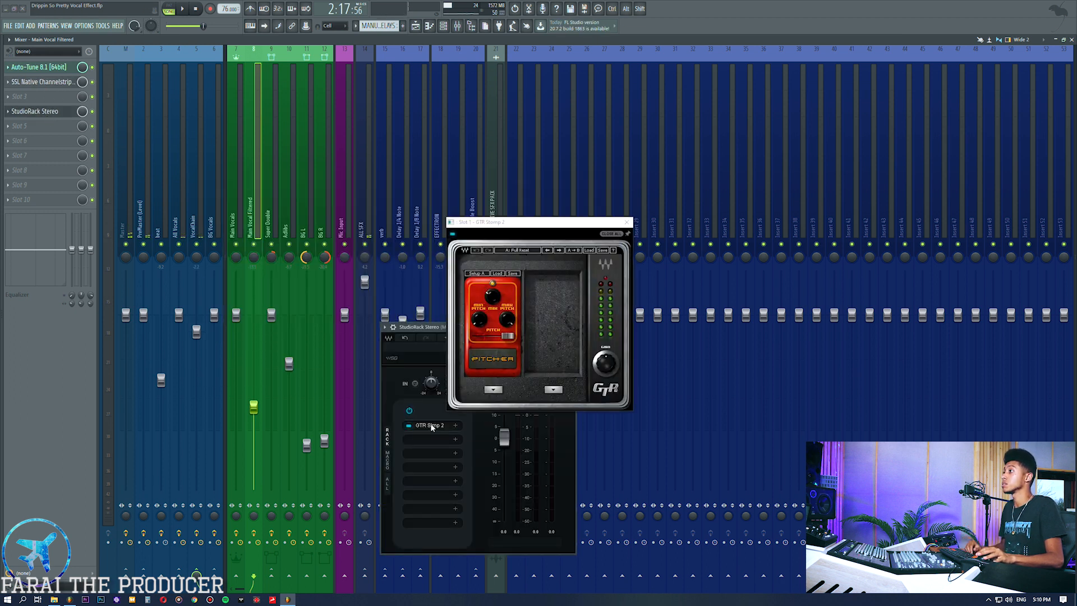
pyautogui.click(626, 224)
# Step: Show Pitchproof in the effect plugin choices for slot 6 of Main Vocal Filtered, and close StudioRack
pyautogui.click(34, 140)
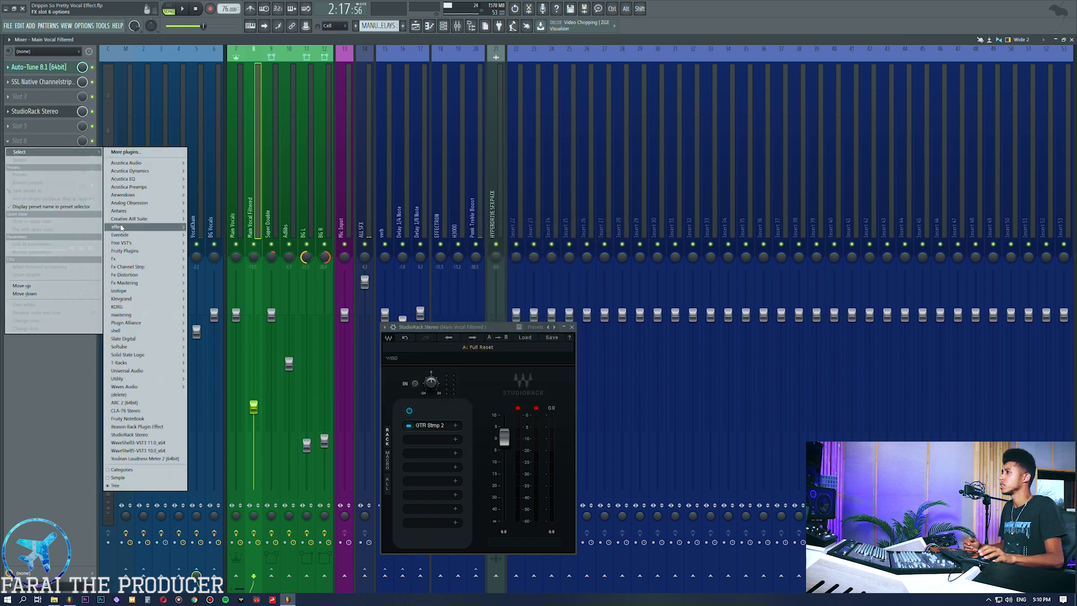
pyautogui.moveTo(121, 226)
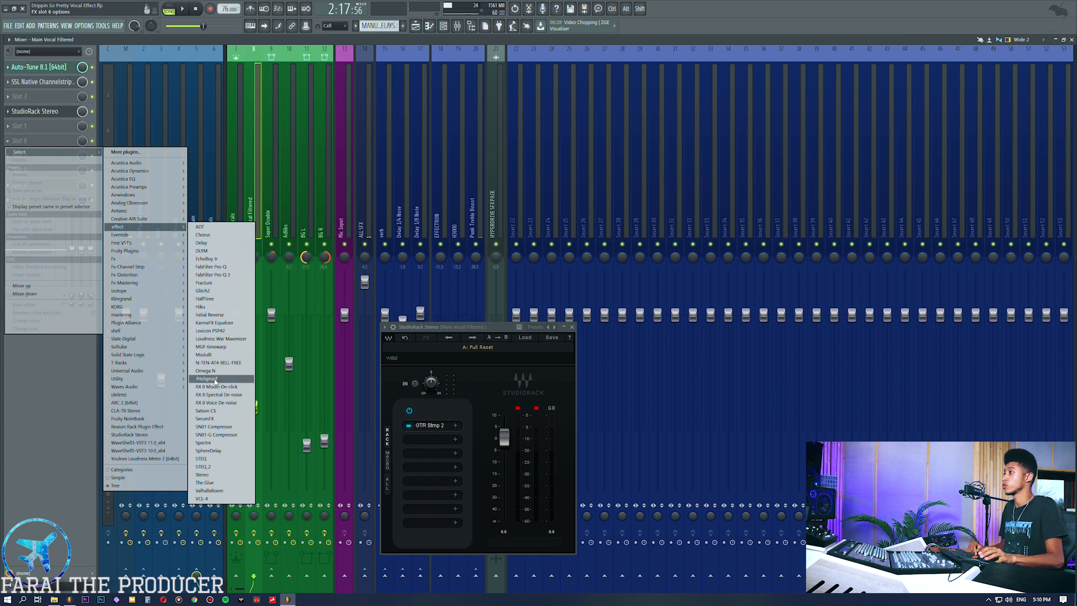
pyautogui.click(215, 379)
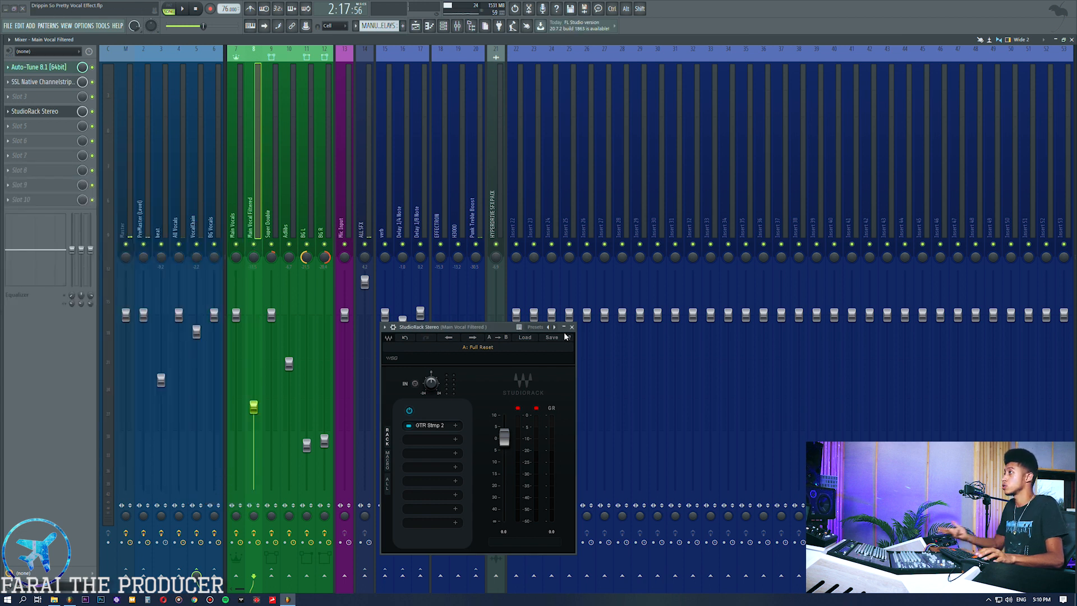
pyautogui.click(572, 327)
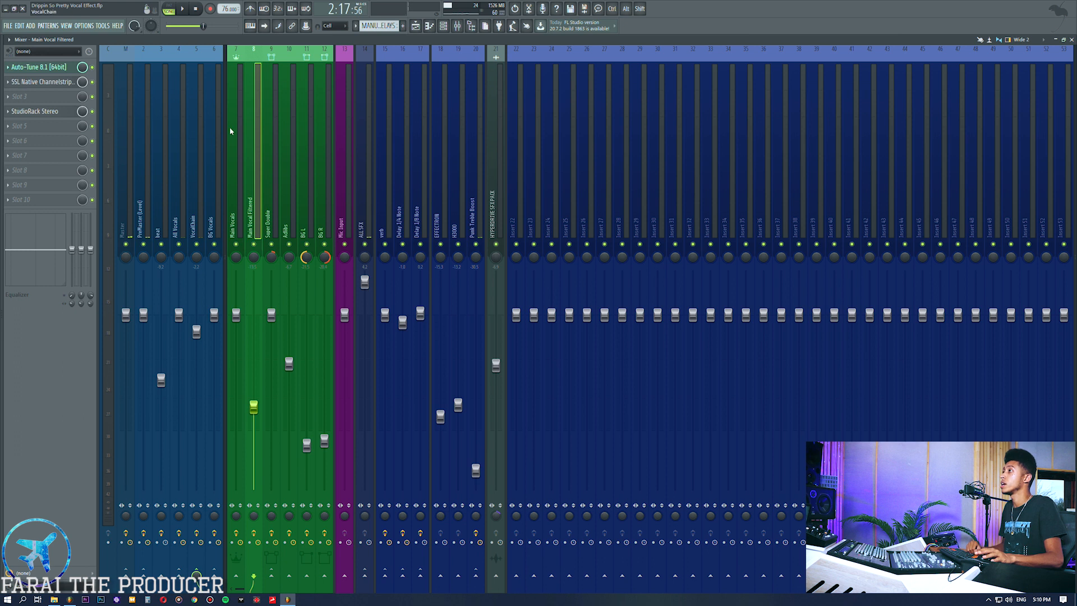
# Step: Unsolo Pitched Double, solo Track 15, enable Track 16 alongside it, and play from 2:16:38
pyautogui.click(414, 28)
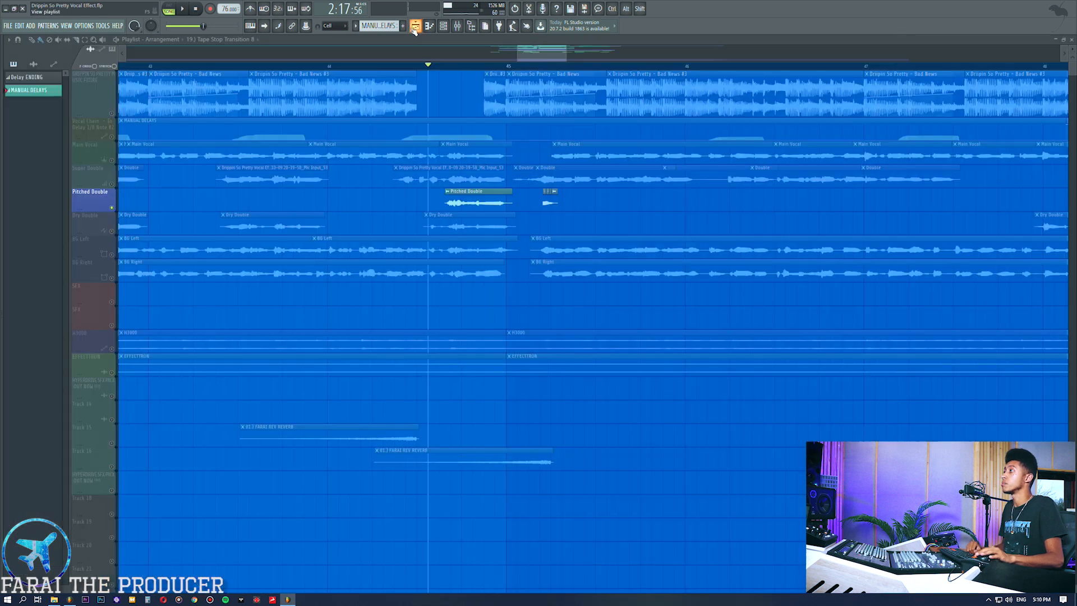
pyautogui.rightClick(112, 208)
pyautogui.click(364, 65)
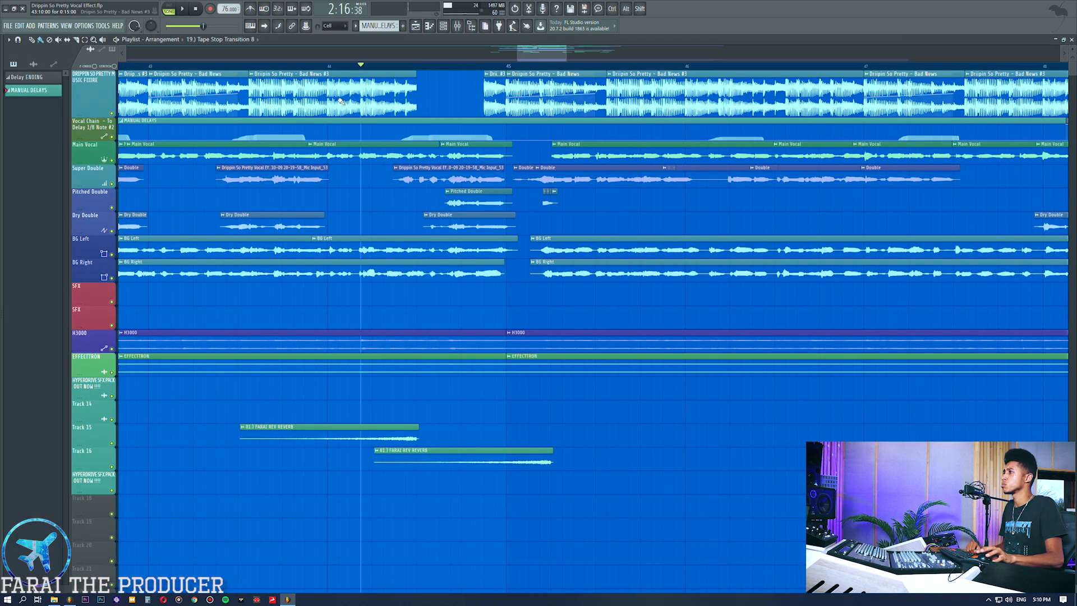
pyautogui.rightClick(112, 443)
pyautogui.click(112, 467)
pyautogui.press('space')
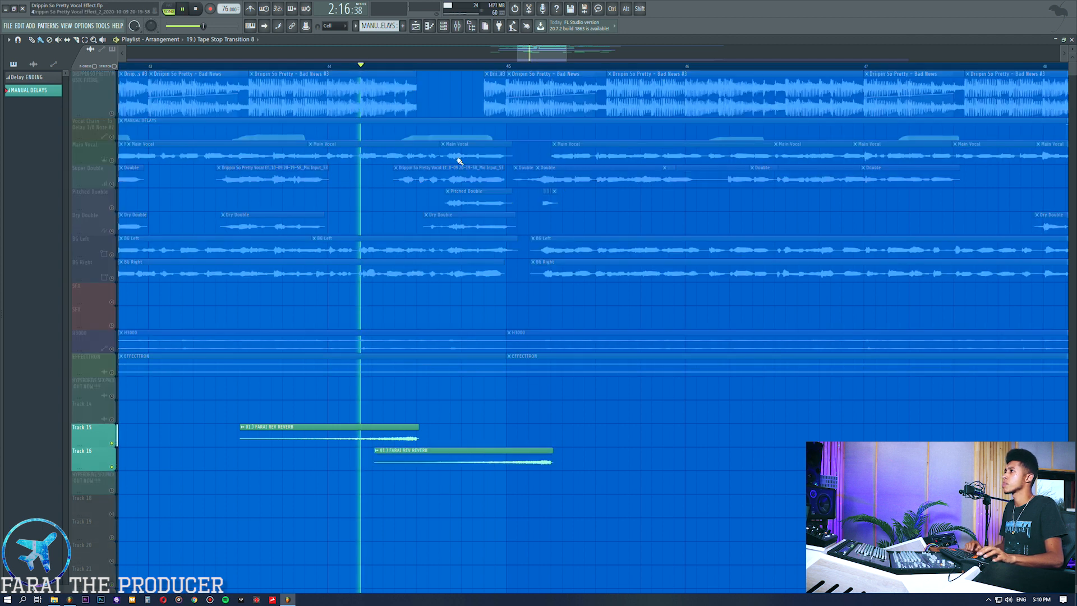
# Step: Inspect the HYPERDRIVE SFX PACK mixer channel during playback and stop the song
pyautogui.click(456, 26)
pyautogui.click(499, 177)
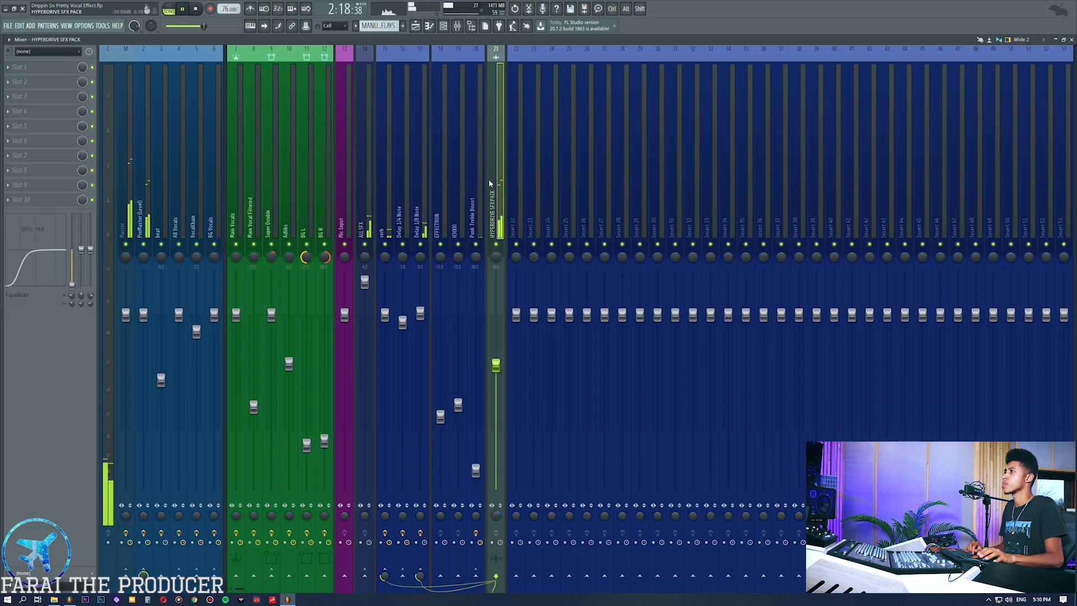
pyautogui.press('space')
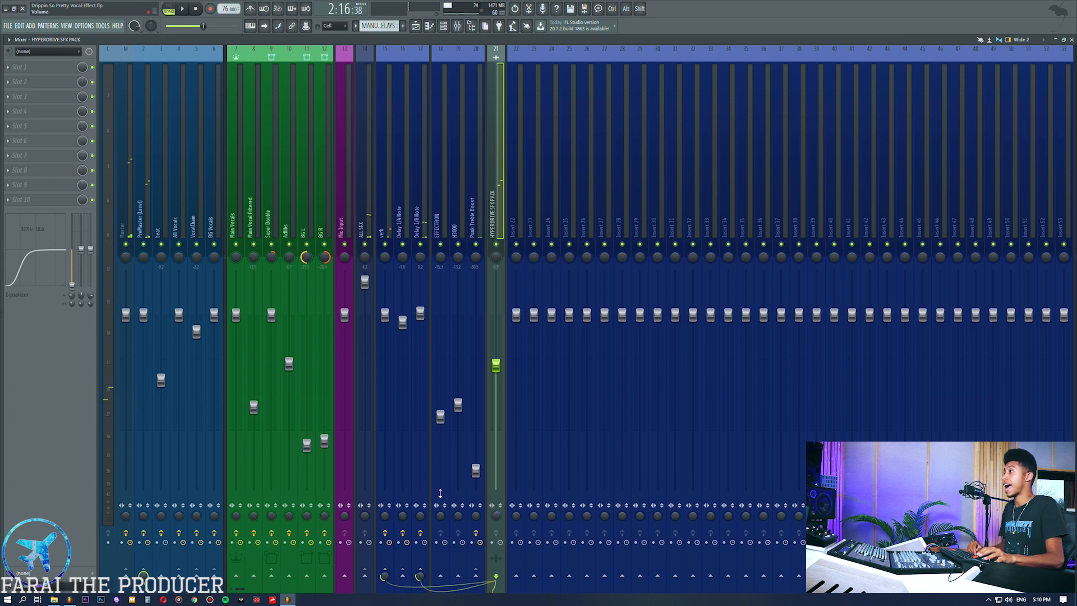
# Step: Restore all playlist tracks from solo, solo the H3000 track and start playback
pyautogui.click(415, 27)
pyautogui.rightClick(113, 445)
pyautogui.rightClick(113, 445)
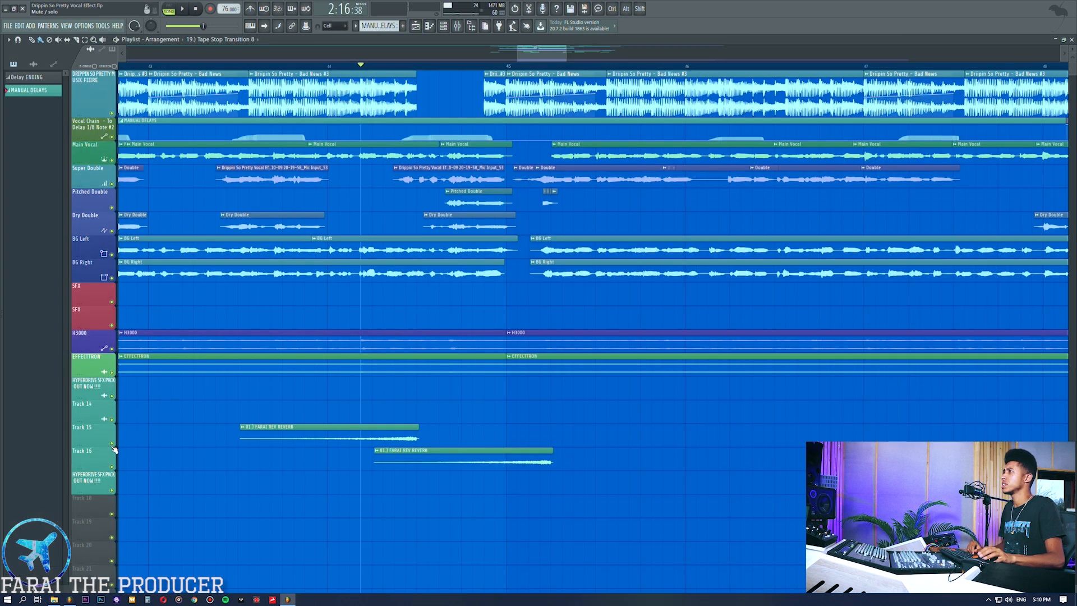
pyautogui.scroll(-5, 323, 68)
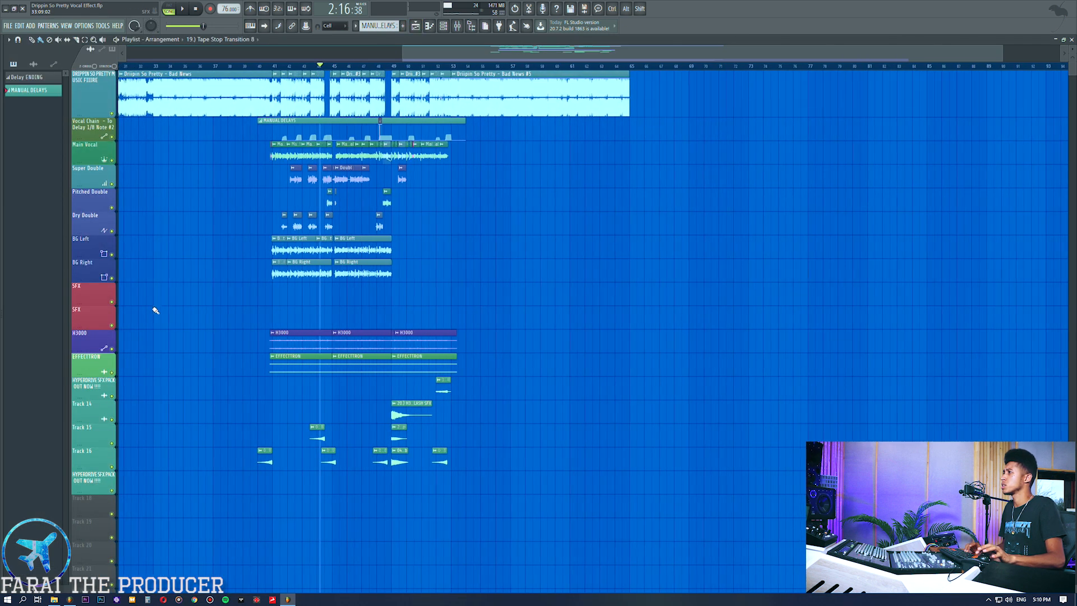
pyautogui.rightClick(112, 349)
pyautogui.press('space')
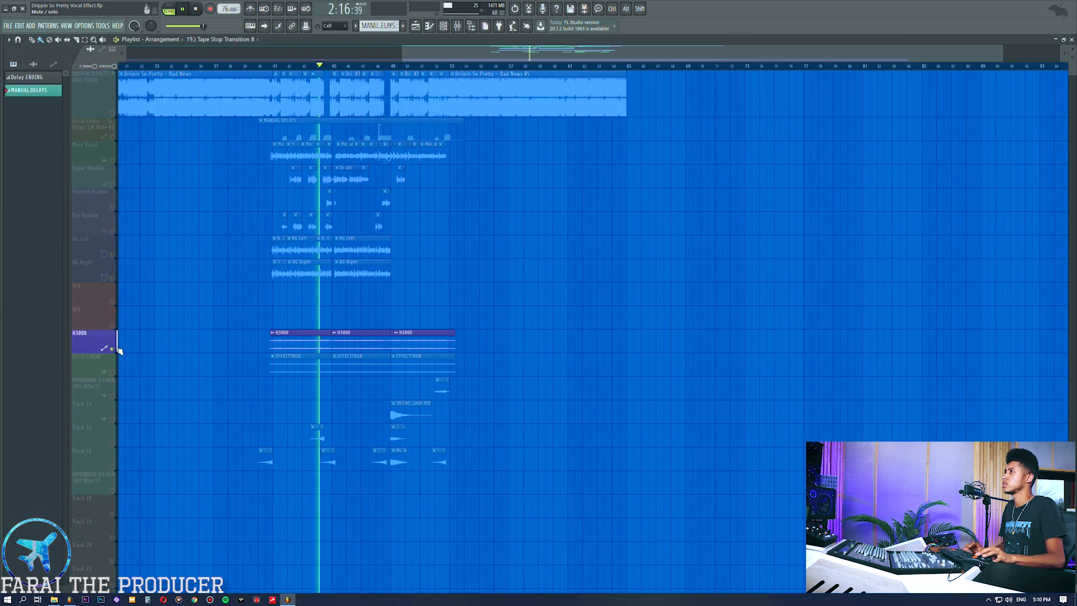
# Step: Inspect the H3000 mixer channel while its track plays, and stop playback
pyautogui.click(457, 26)
pyautogui.click(457, 163)
pyautogui.press('space')
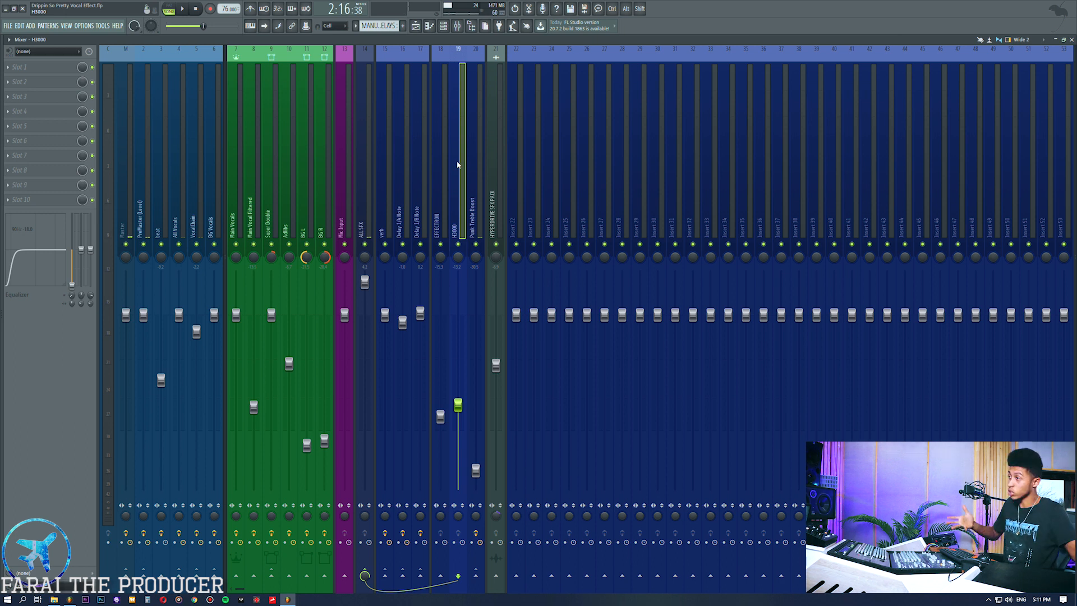
# Step: Solo the EFFECTRON playlist track, start playback and open the EFFECTRON clip's sample settings
pyautogui.click(415, 26)
pyautogui.click(114, 373)
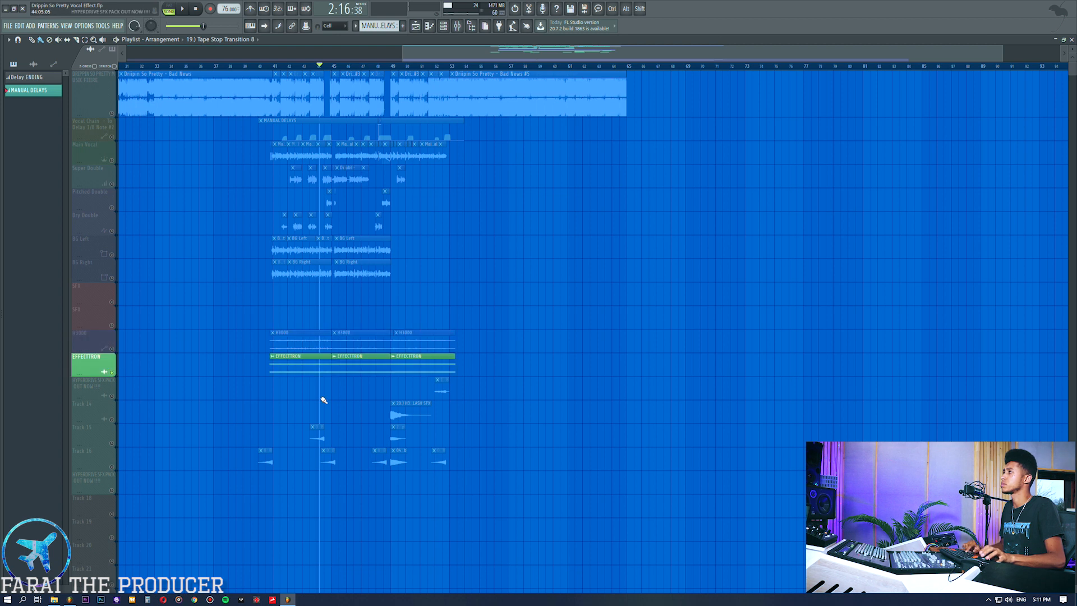
pyautogui.press('space')
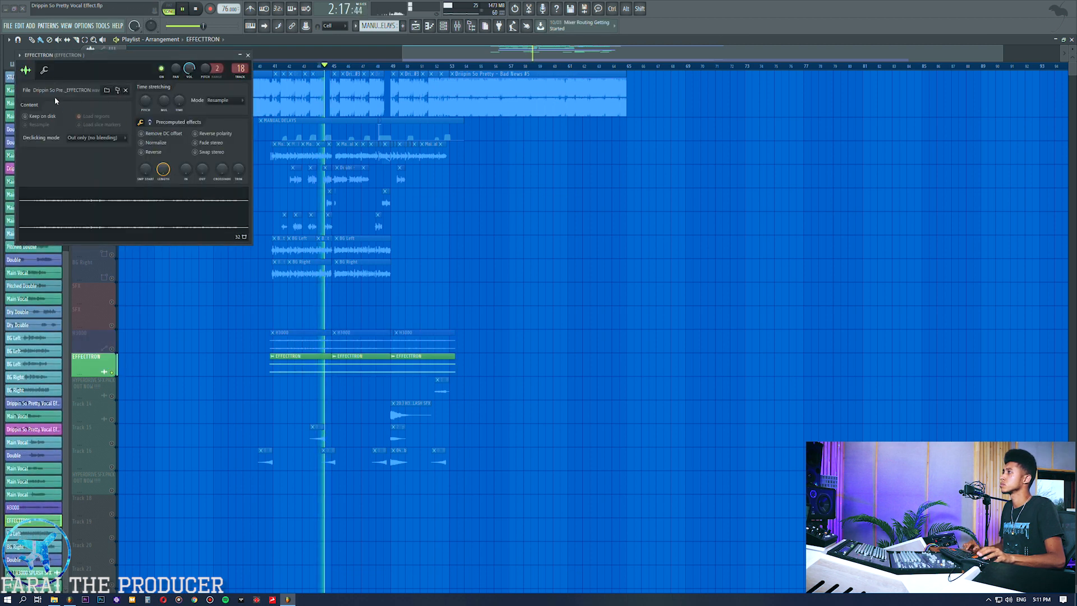
# Step: Try normalizing the EFFECTRON sample during playback, turn normalization back off and stop the song
pyautogui.click(156, 143)
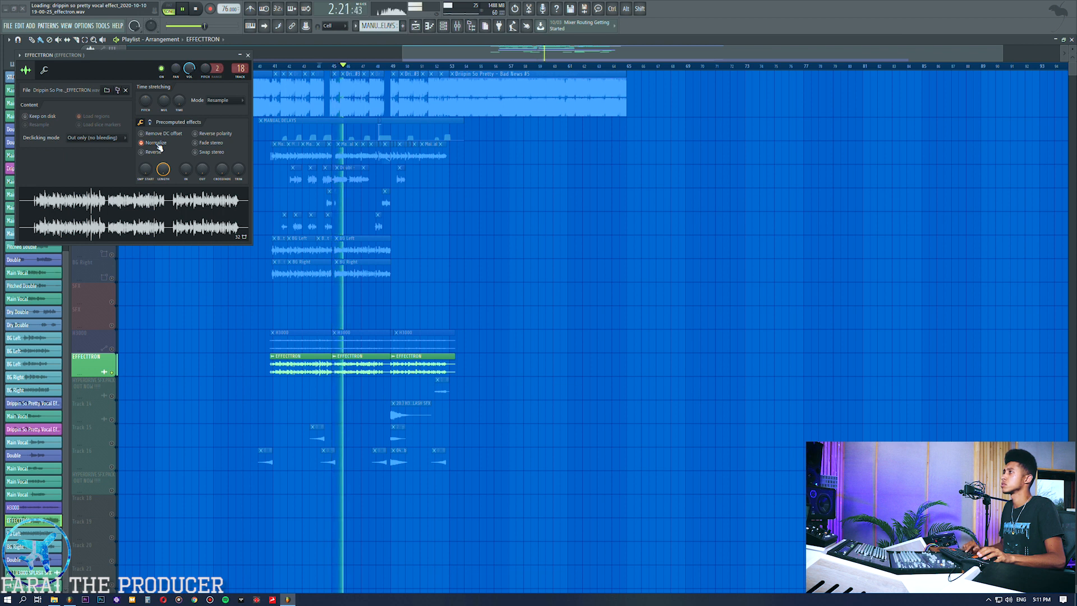
pyautogui.click(157, 143)
pyautogui.press('space')
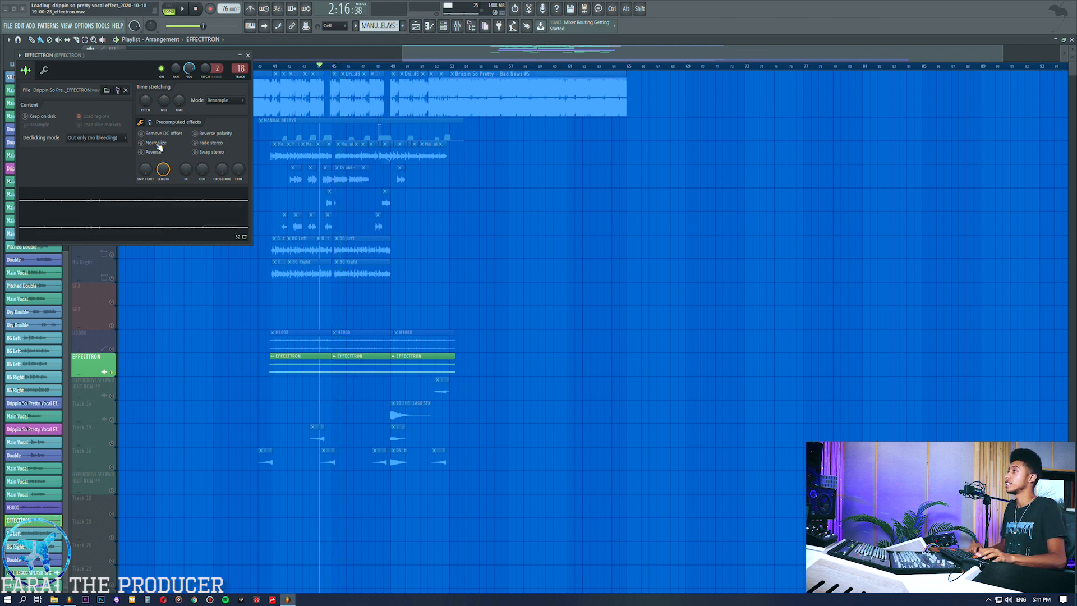